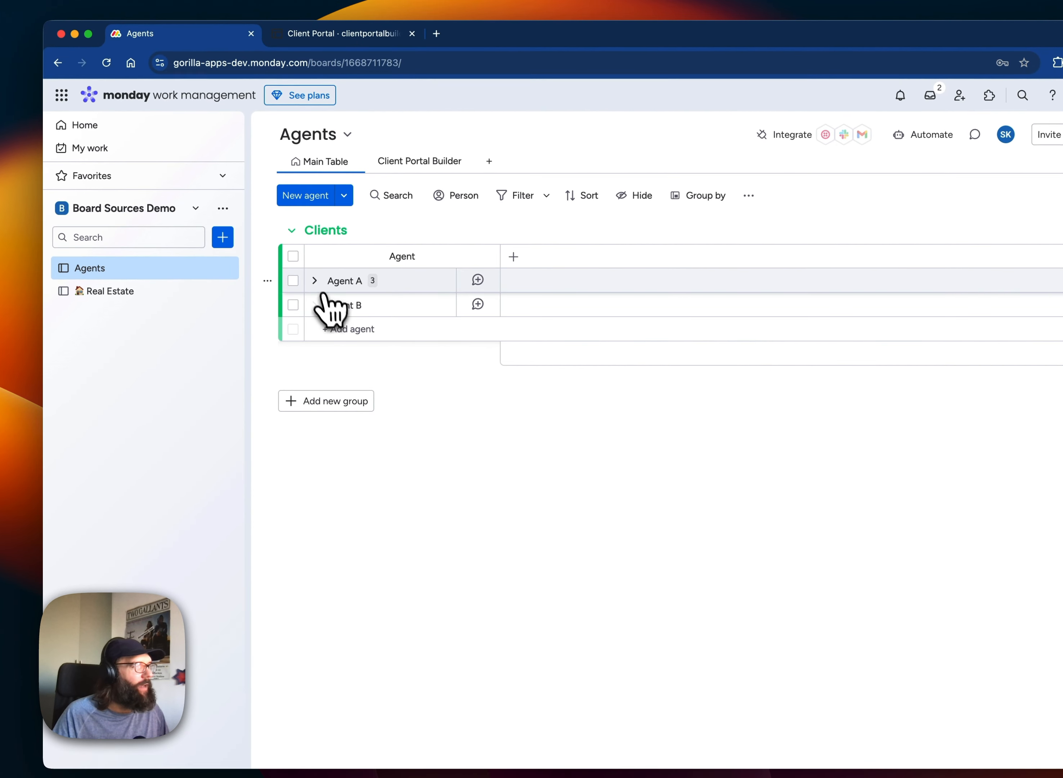
Review Agent A's subitems, the Real Estate board's listings and the live client portal's home page.
{"action": "left_click", "coordinate": [303, 294]}
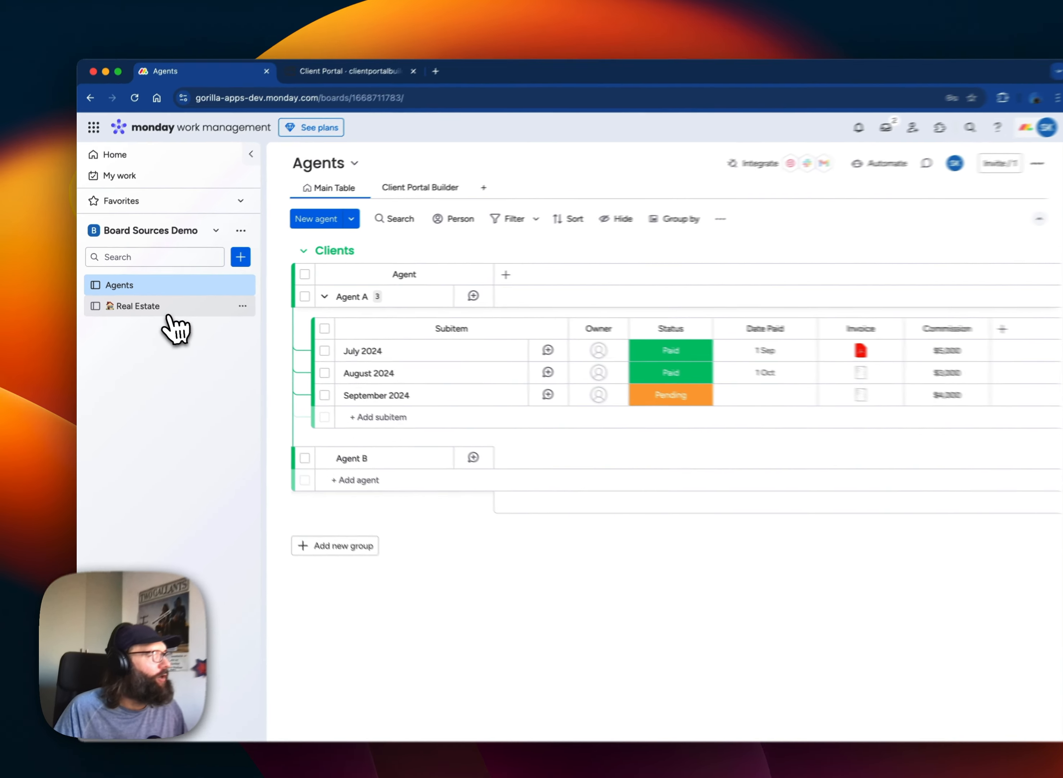
{"action": "left_click", "coordinate": [158, 304]}
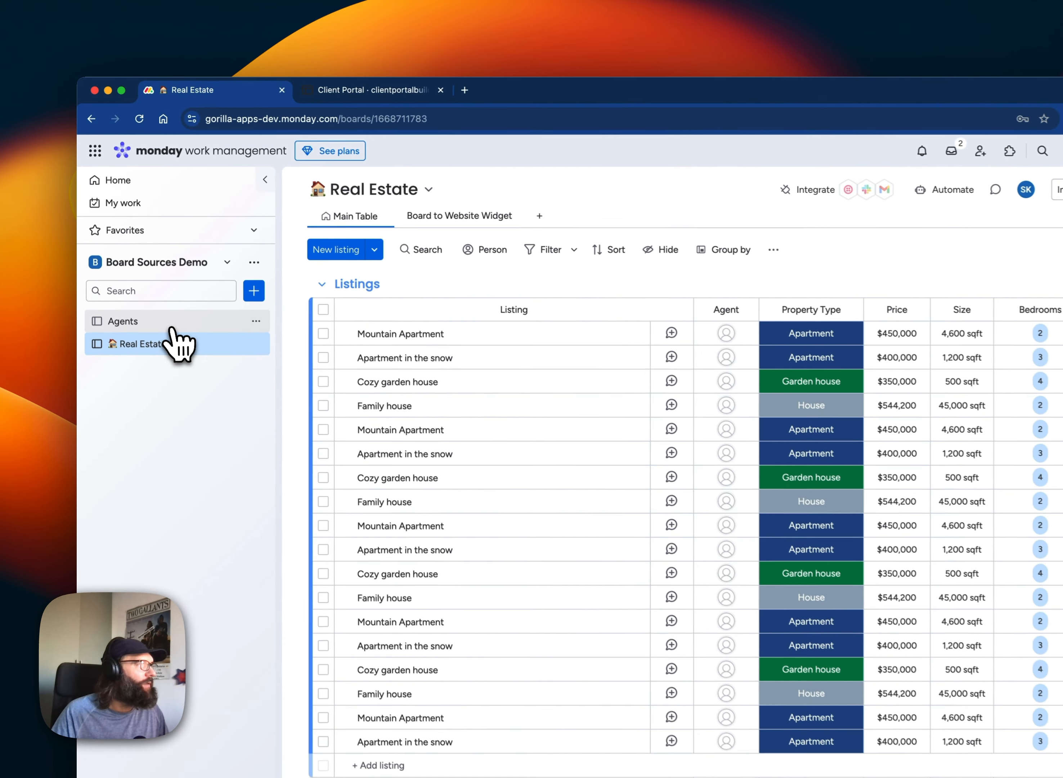
{"action": "left_click", "coordinate": [171, 326]}
{"action": "left_click", "coordinate": [357, 91]}
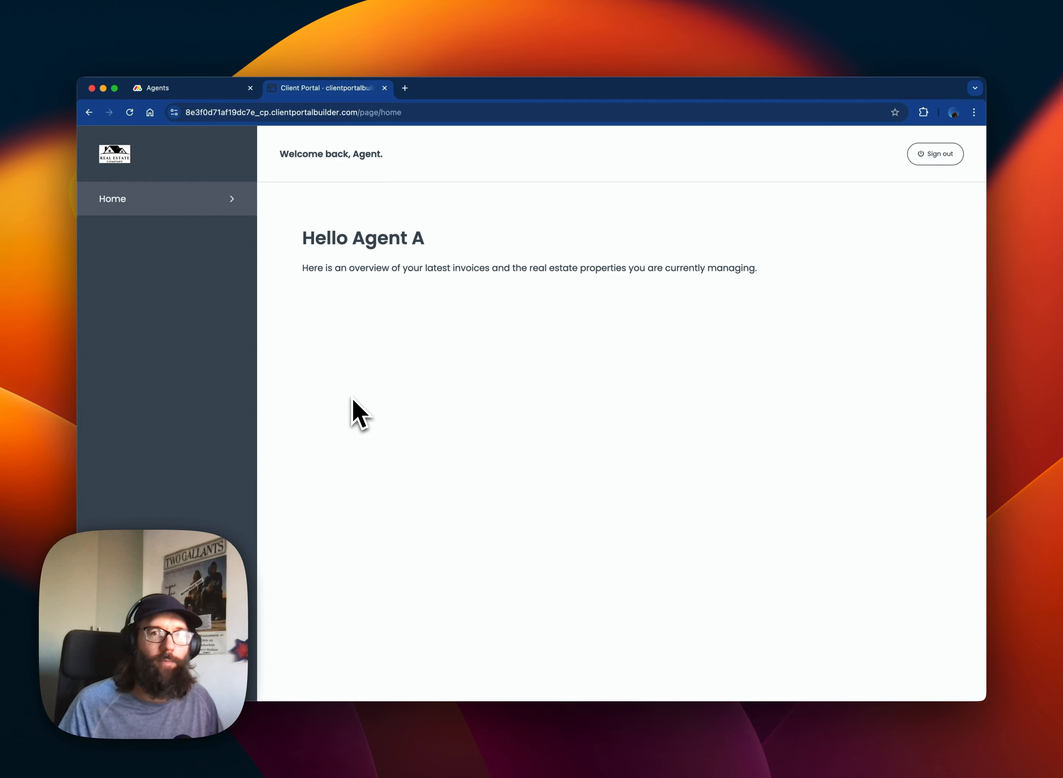
Open the Agents board's Client Portal Builder in its page builder and compare the Home page with the live portal.
{"action": "left_click", "coordinate": [181, 90]}
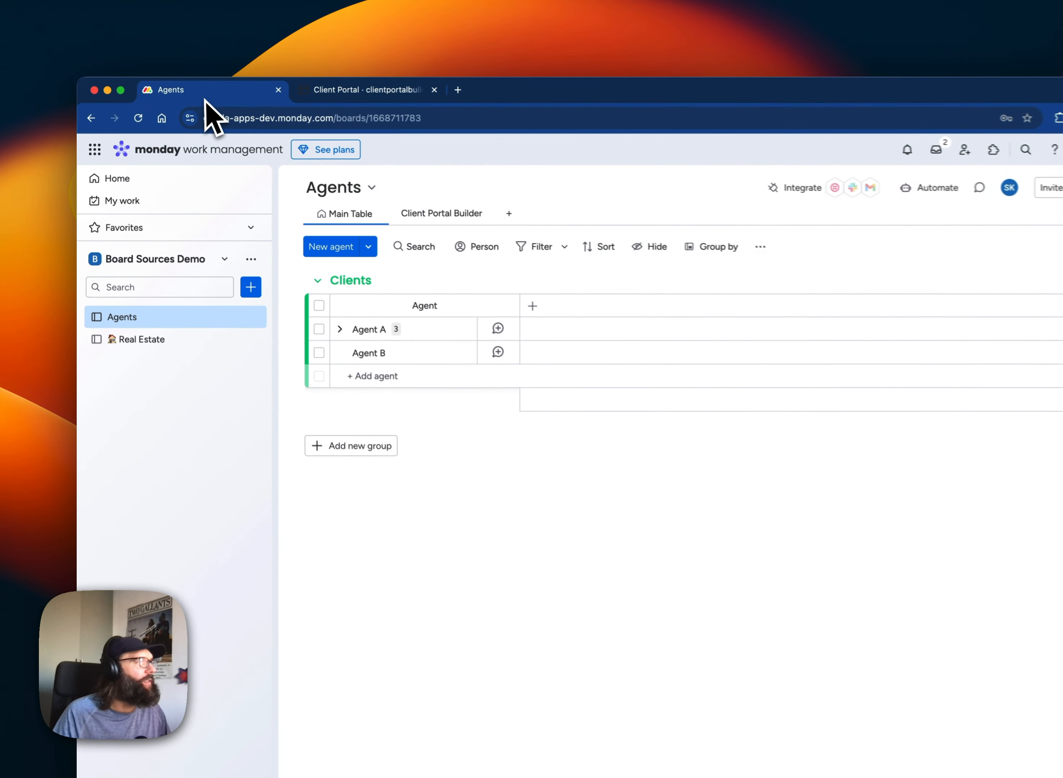
{"action": "left_click", "coordinate": [412, 218]}
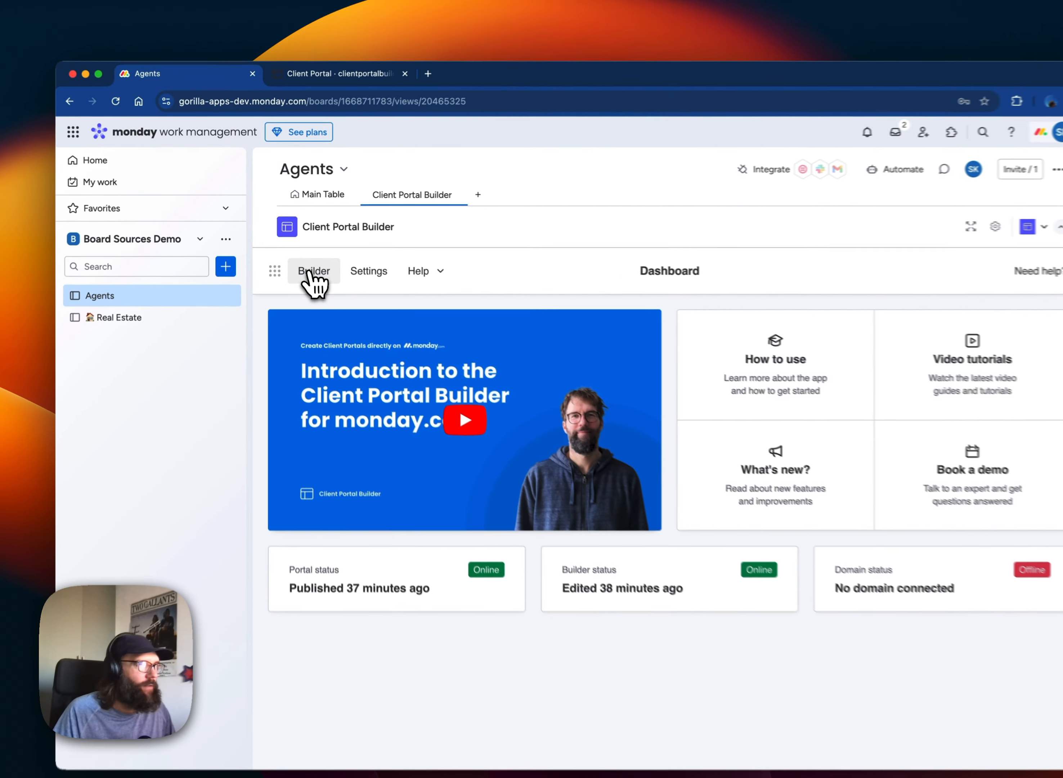
{"action": "left_click", "coordinate": [305, 264]}
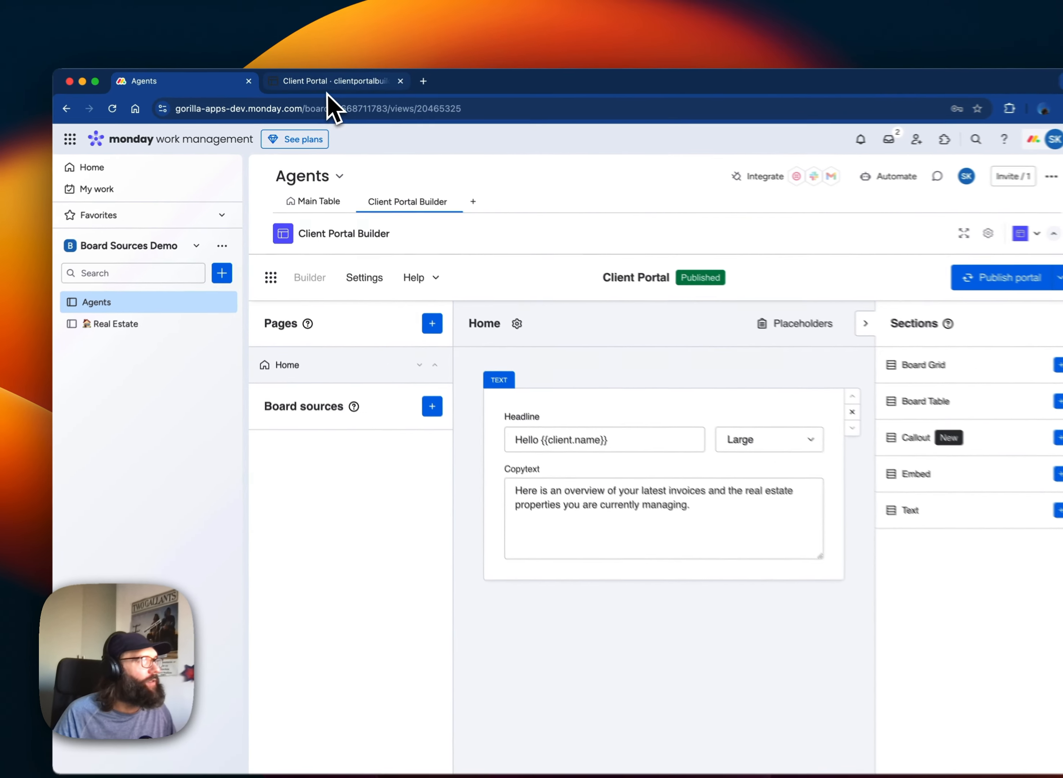
{"action": "left_click", "coordinate": [316, 87]}
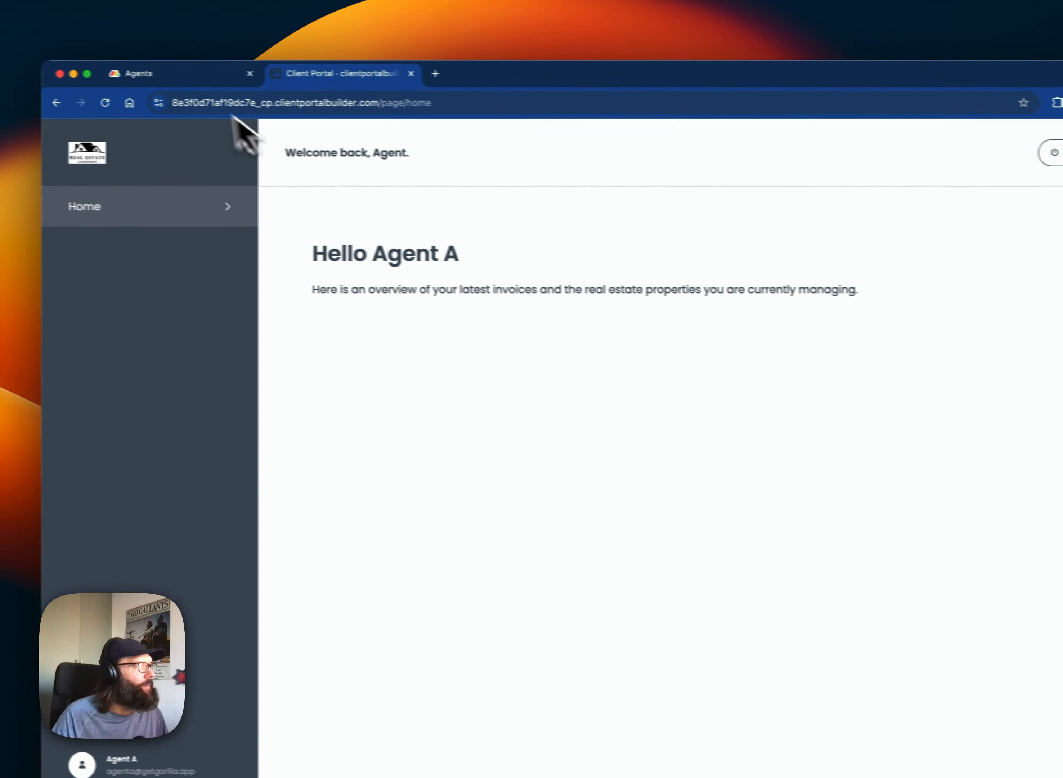
{"action": "left_click", "coordinate": [112, 65]}
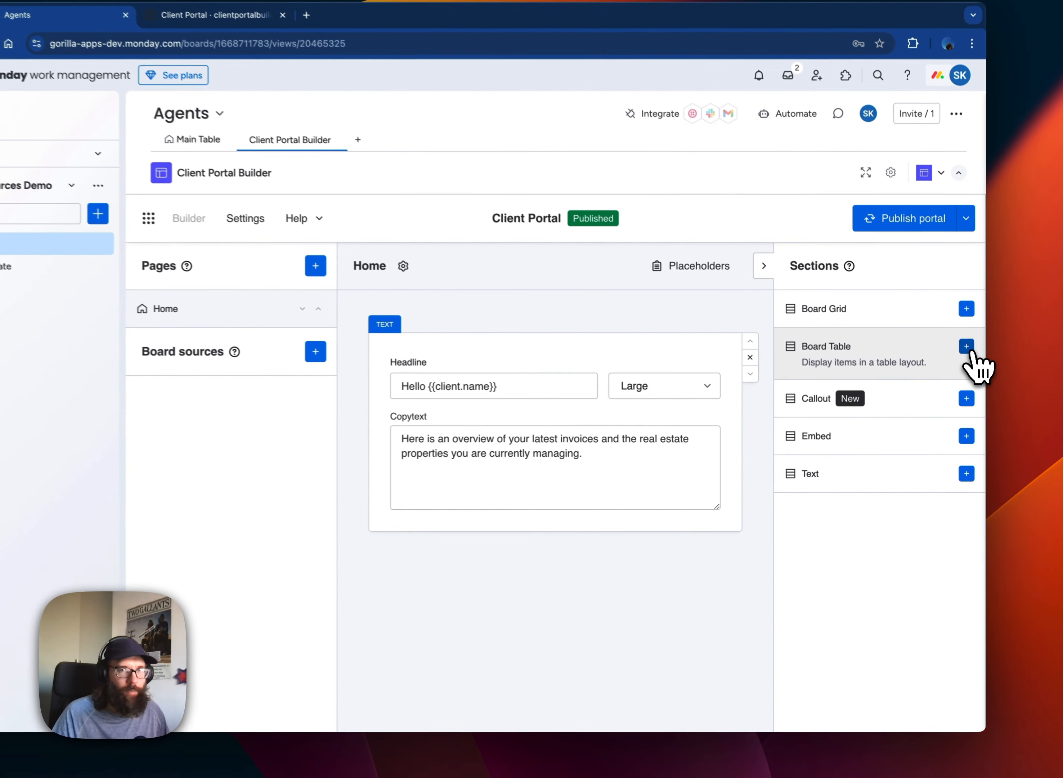
Add a Board Table section to the Home page with Client Subitems as its board source.
{"action": "left_click", "coordinate": [969, 371]}
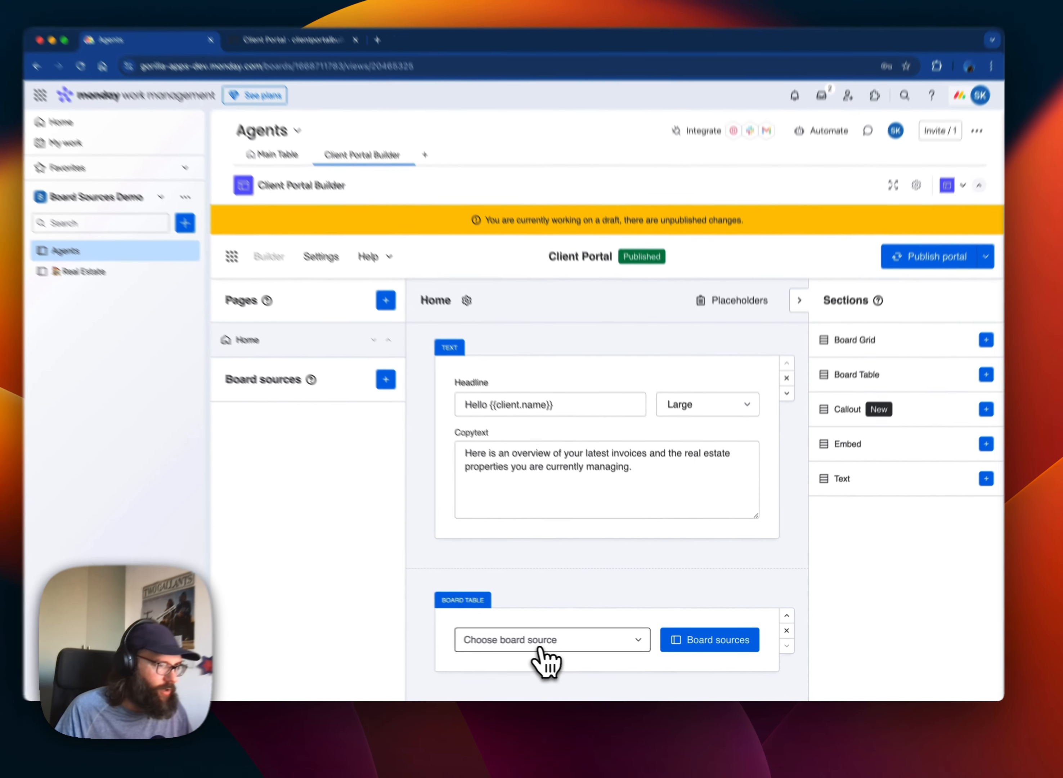
{"action": "left_click", "coordinate": [541, 647]}
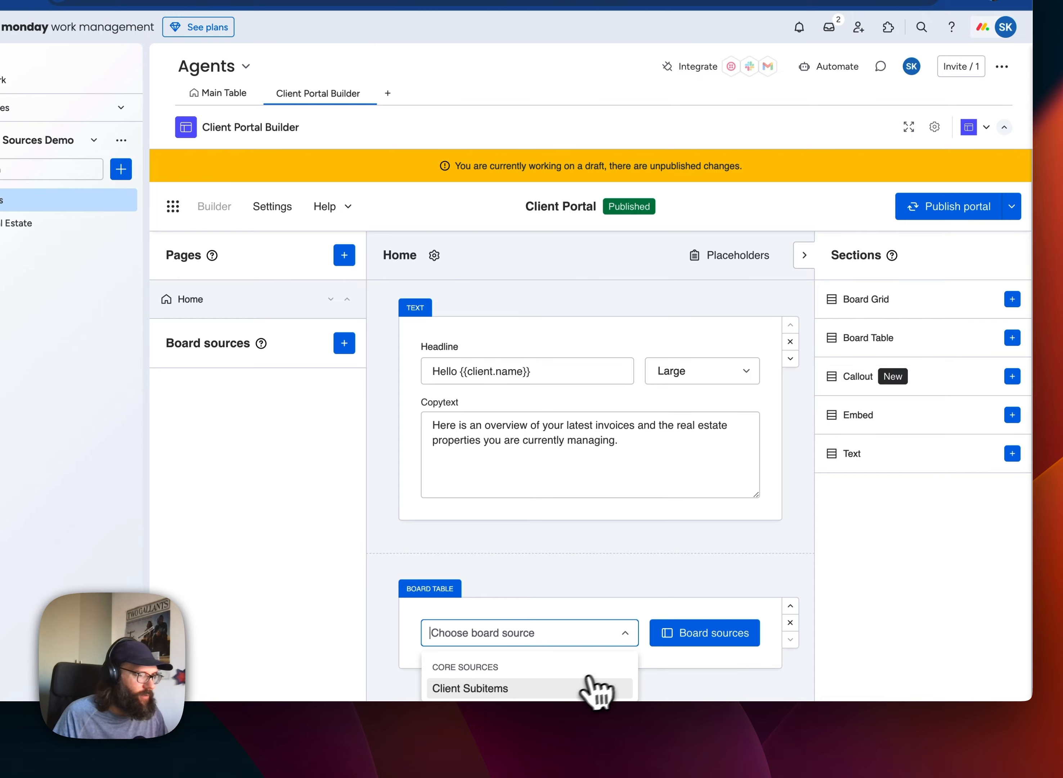
{"action": "left_click", "coordinate": [565, 689]}
{"action": "scroll", "coordinate": [671, 633], "scroll_direction": "down", "scroll_amount": 5}
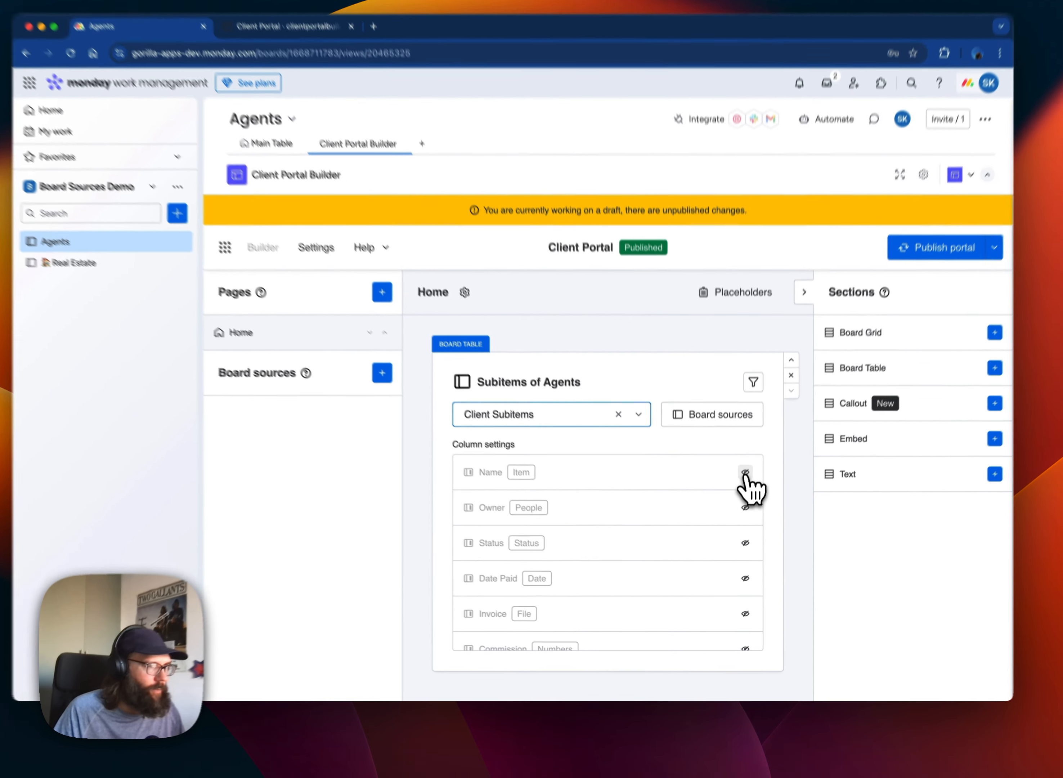
Make the Name, Status, Date Paid, Invoice and Commission columns visible in the Subitems of Agents board table.
{"action": "left_click", "coordinate": [746, 472]}
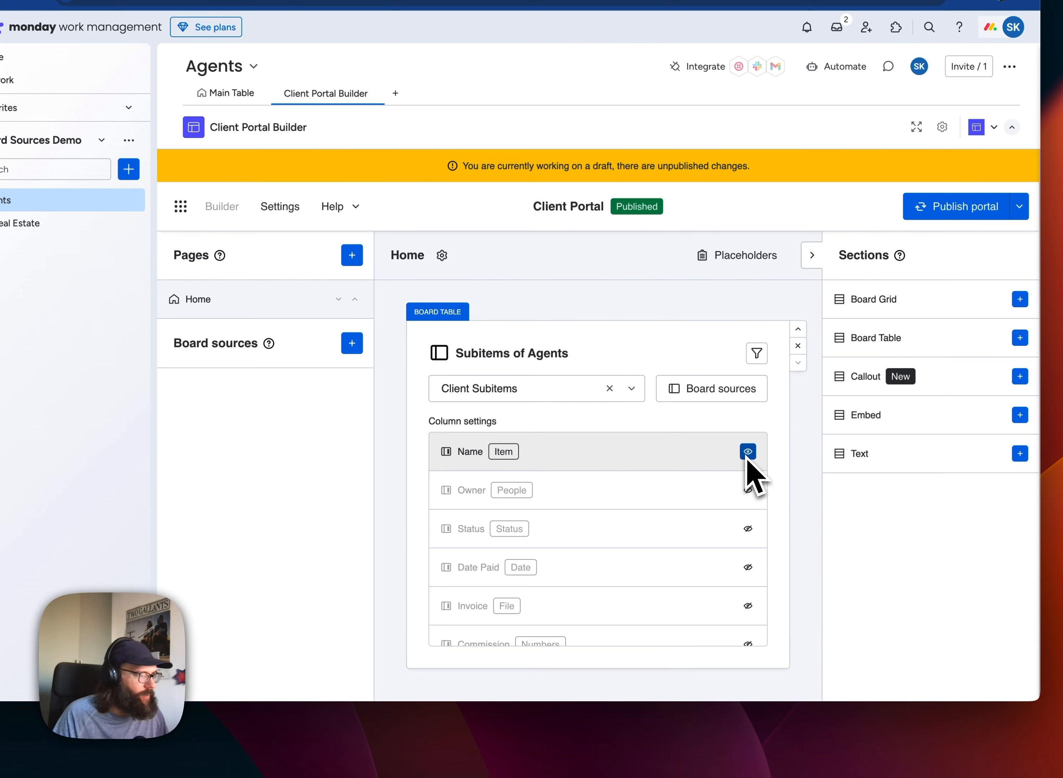
{"action": "left_click", "coordinate": [747, 528]}
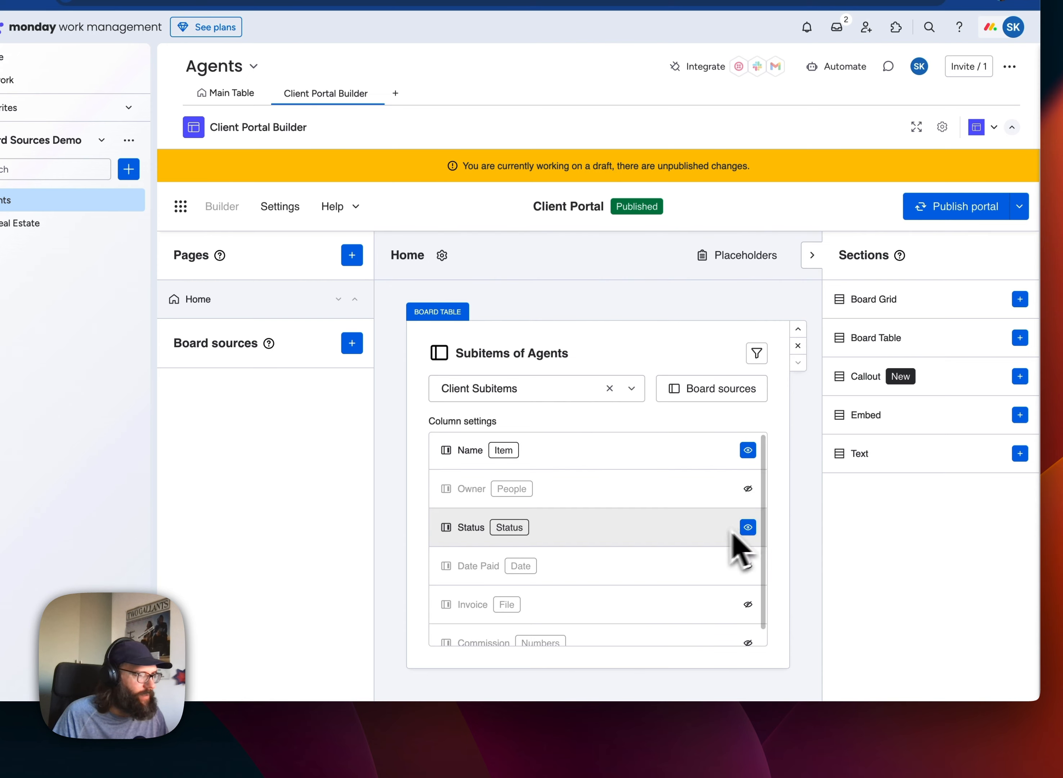
{"action": "left_click", "coordinate": [748, 566]}
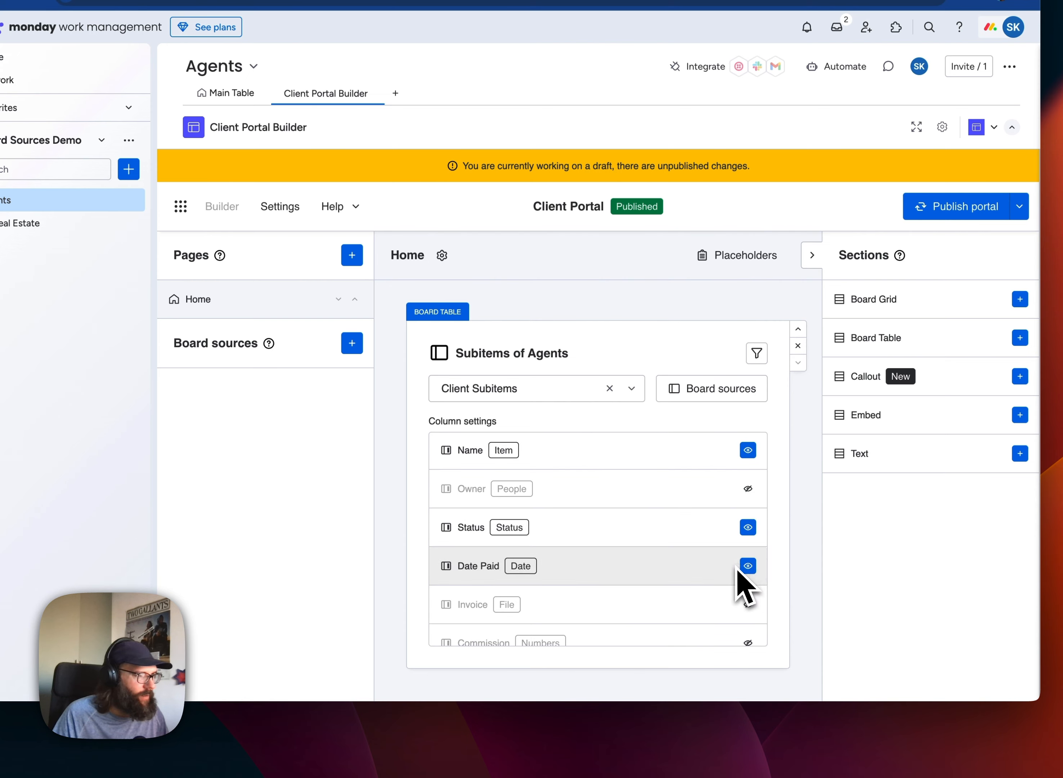
{"action": "scroll", "coordinate": [750, 613], "scroll_direction": "down", "scroll_amount": 1}
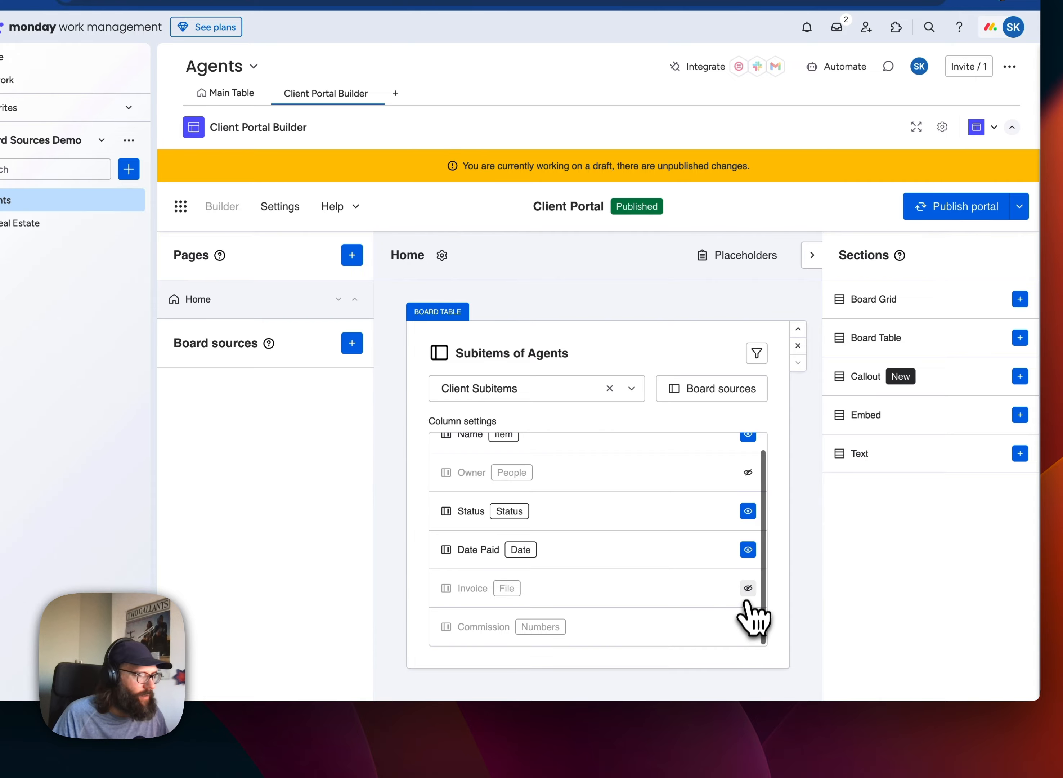
{"action": "left_click", "coordinate": [748, 588]}
{"action": "left_click", "coordinate": [748, 627]}
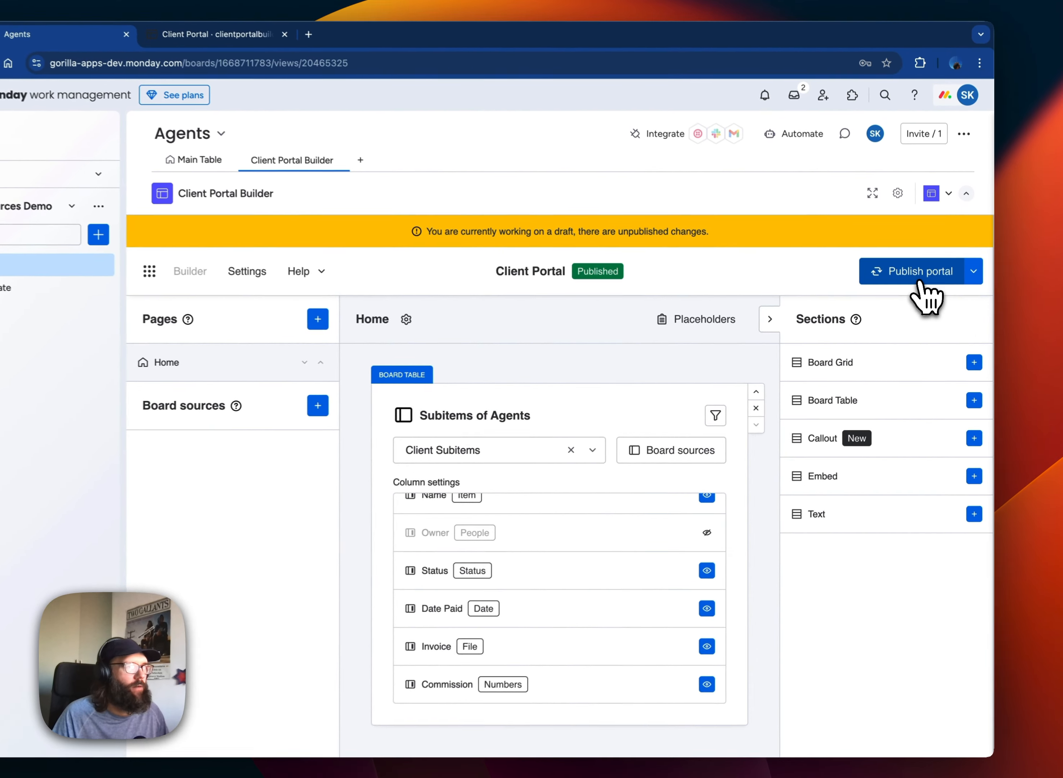
Publish the new board table to the client portal and check it on the live portal page.
{"action": "left_click", "coordinate": [924, 290]}
{"action": "left_click", "coordinate": [609, 527]}
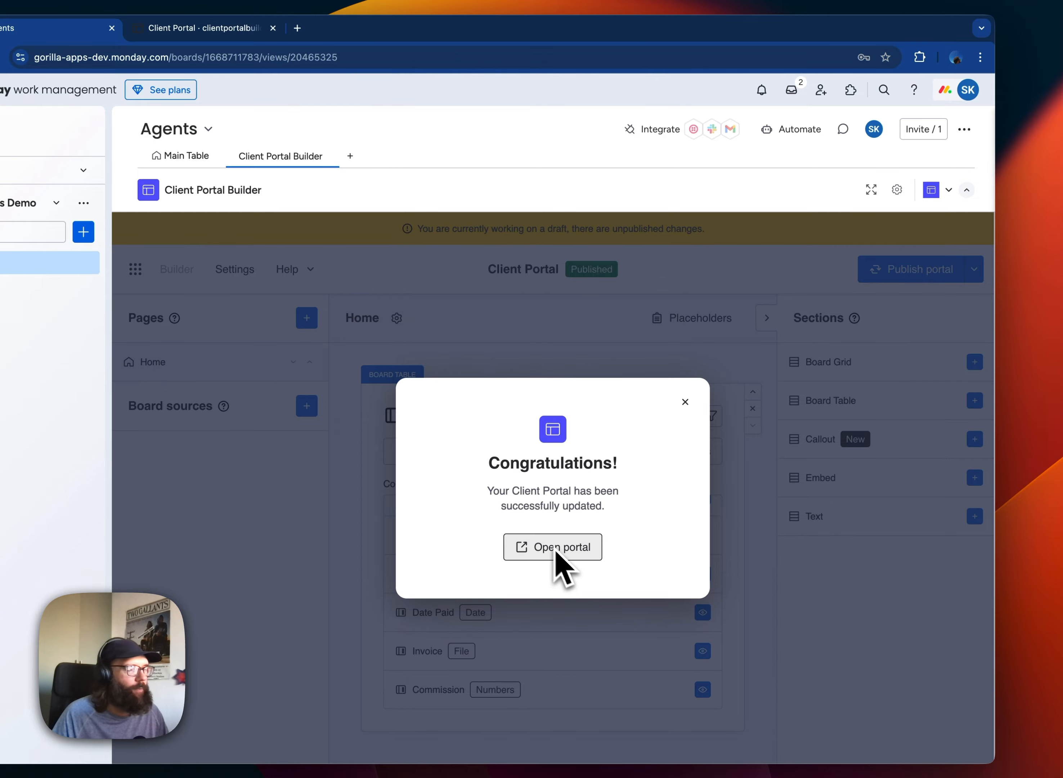
{"action": "left_click", "coordinate": [686, 403]}
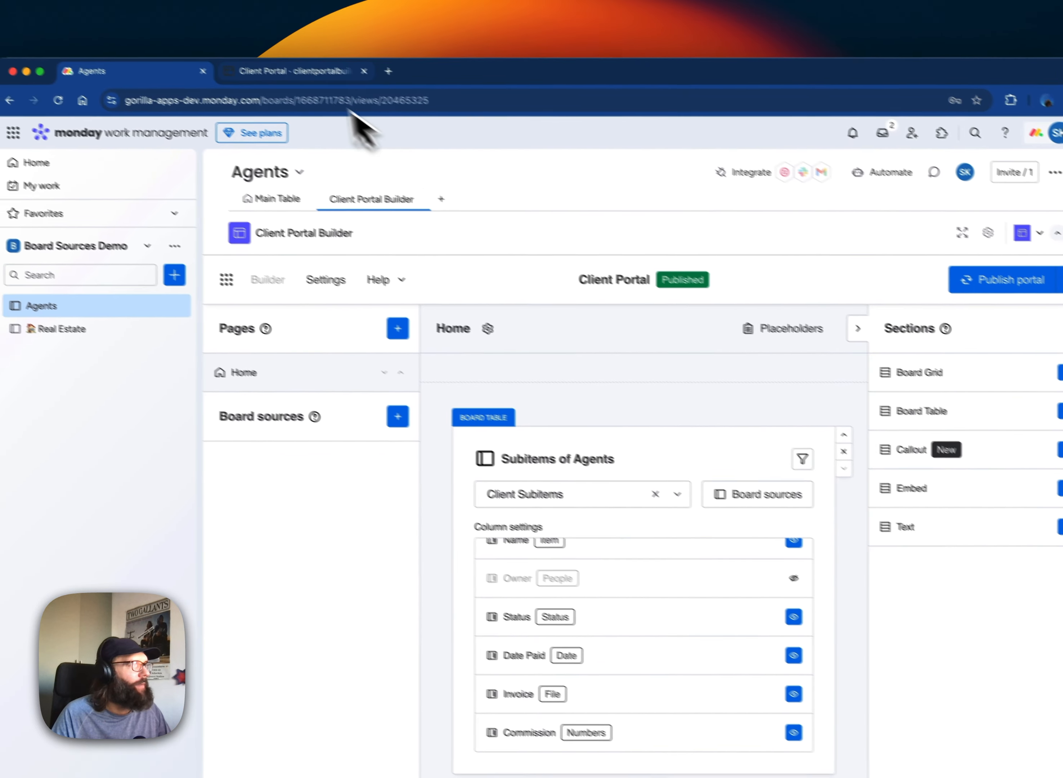
{"action": "left_click", "coordinate": [201, 28]}
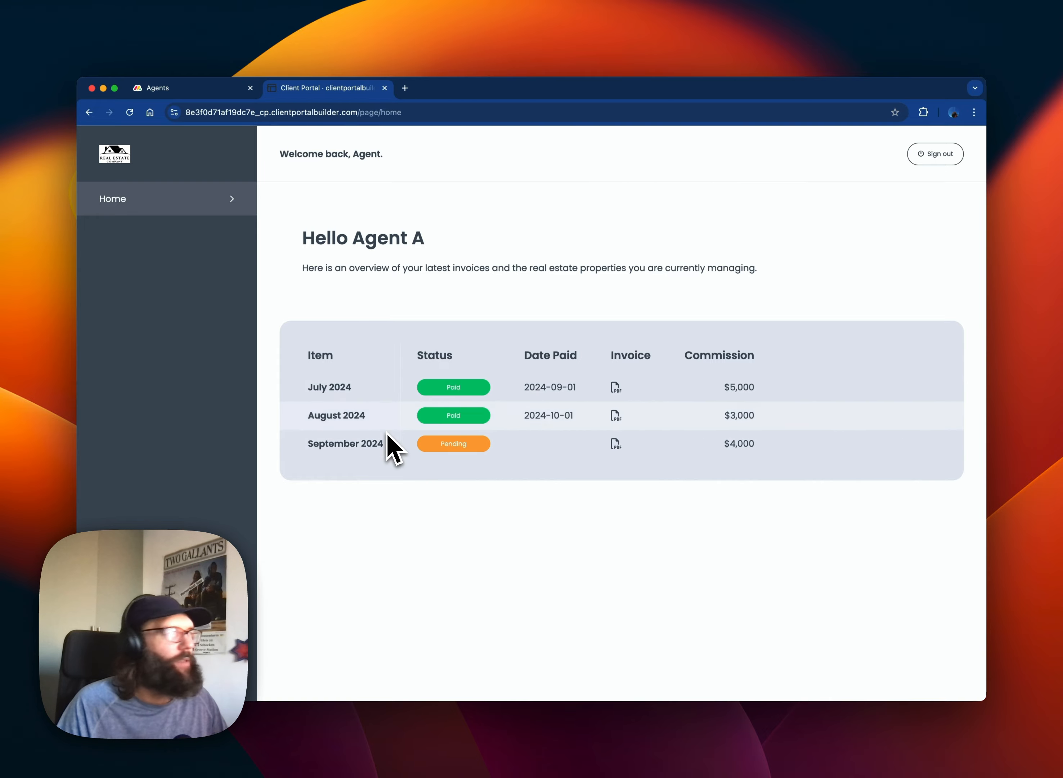
Return to the builder and apply a board filter rule to the Subitems of Agents table: Status, any of, status, Paid.
{"action": "left_click", "coordinate": [168, 88]}
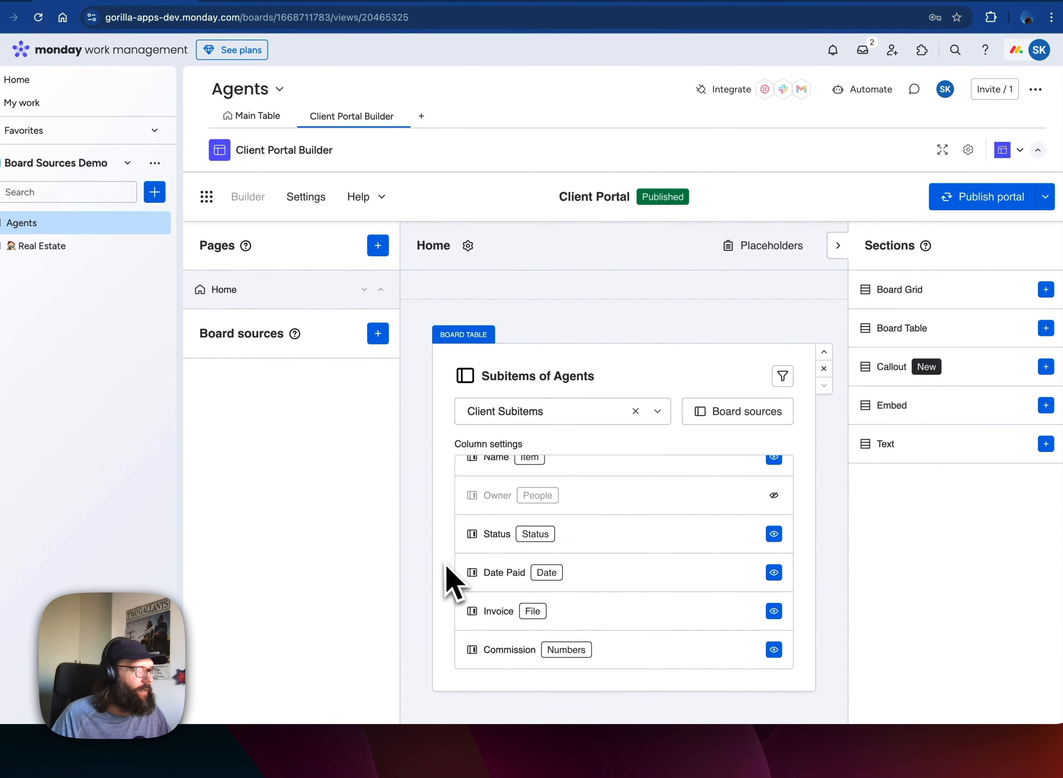
{"action": "scroll", "coordinate": [510, 568], "scroll_direction": "up", "scroll_amount": 1}
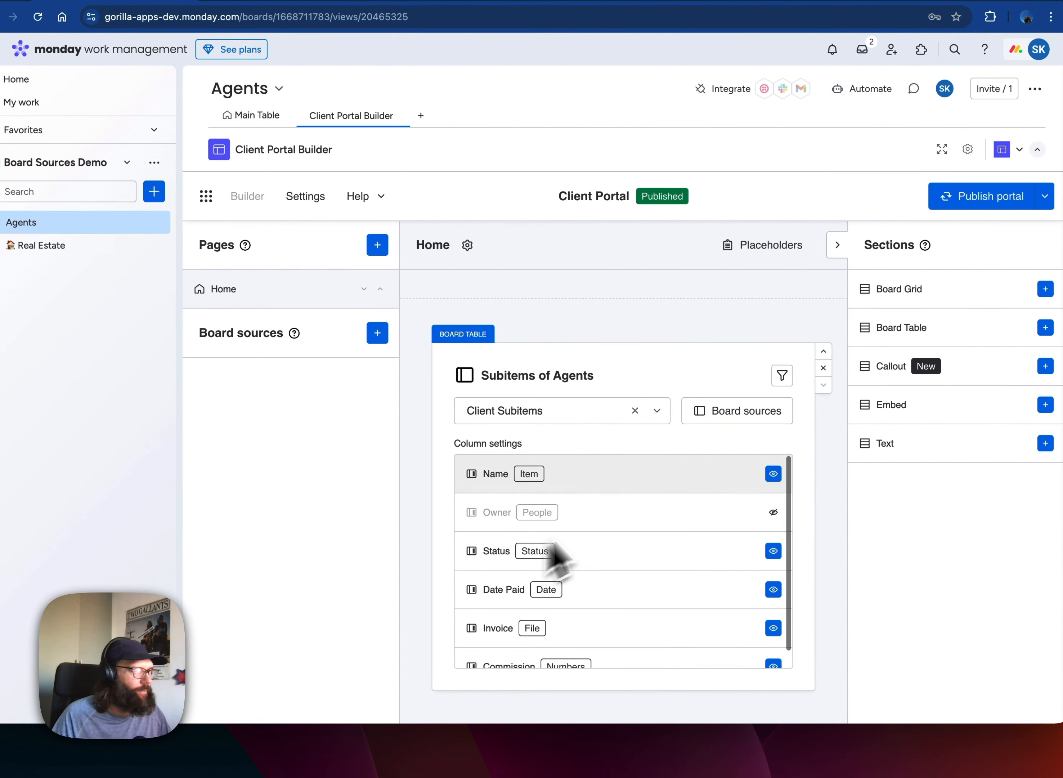
{"action": "left_click", "coordinate": [782, 376]}
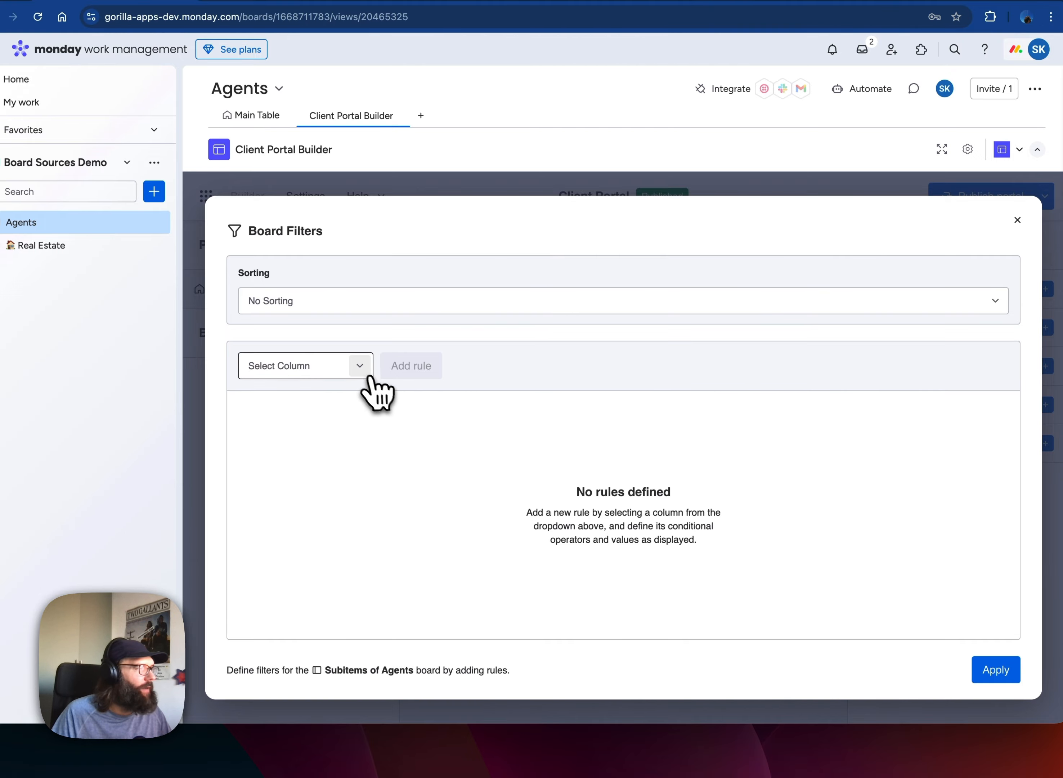
{"action": "left_click", "coordinate": [362, 368]}
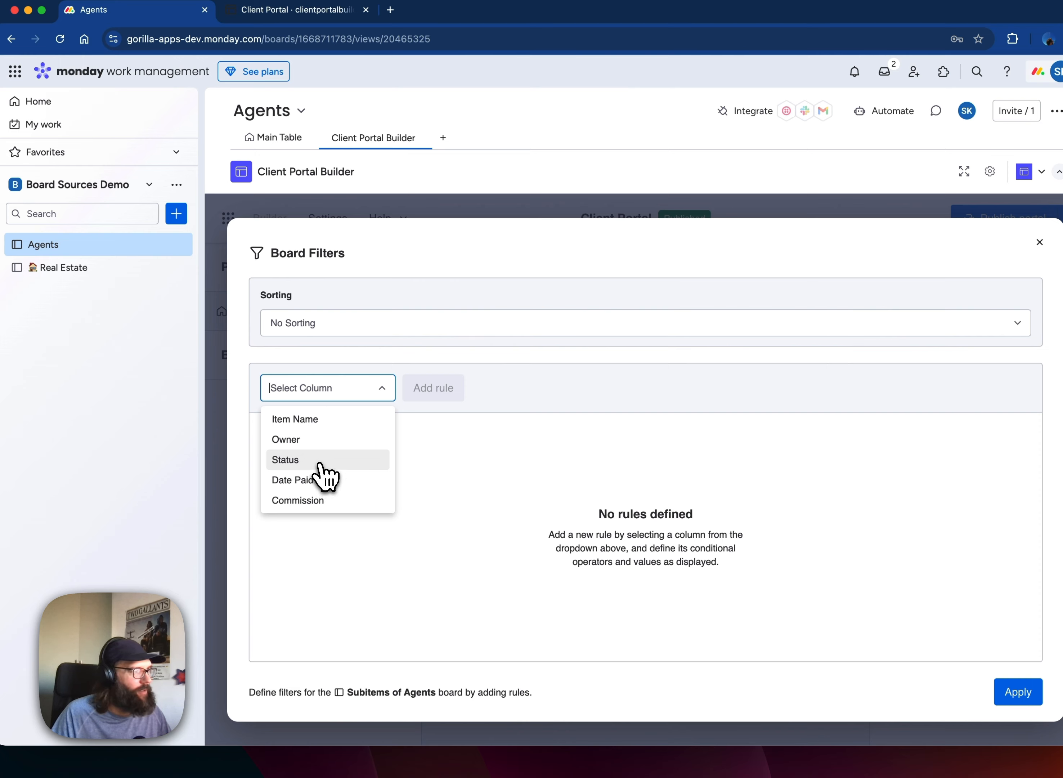
{"action": "left_click", "coordinate": [320, 463]}
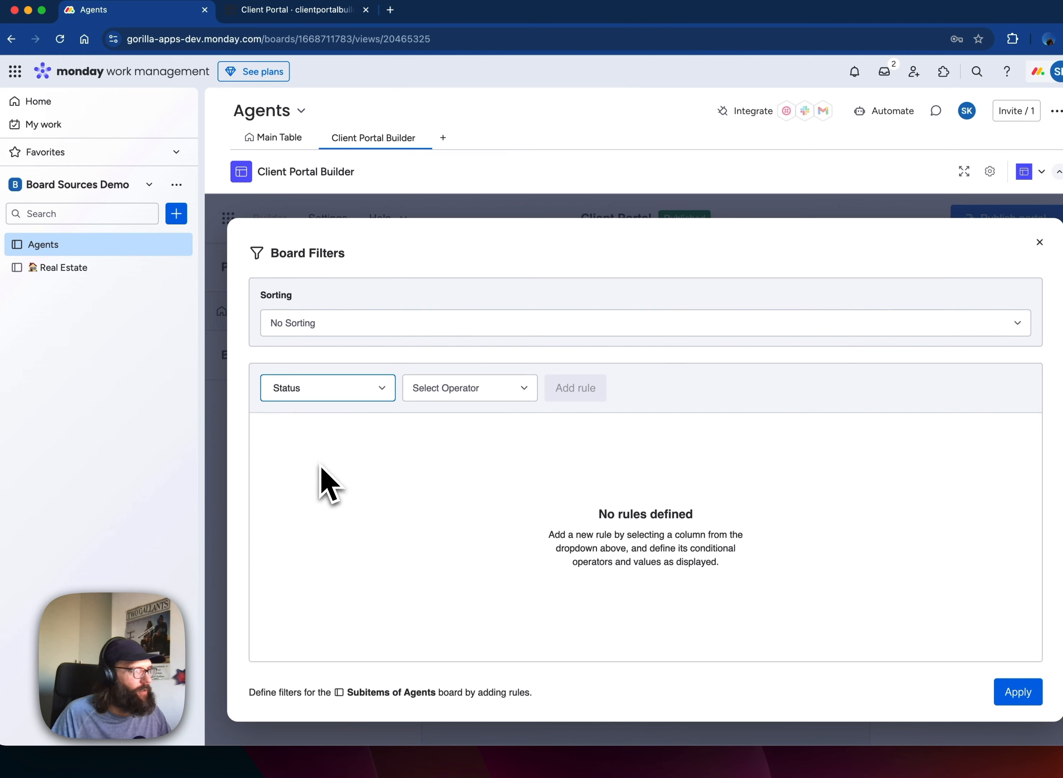
{"action": "left_click", "coordinate": [437, 393]}
{"action": "left_click", "coordinate": [440, 420]}
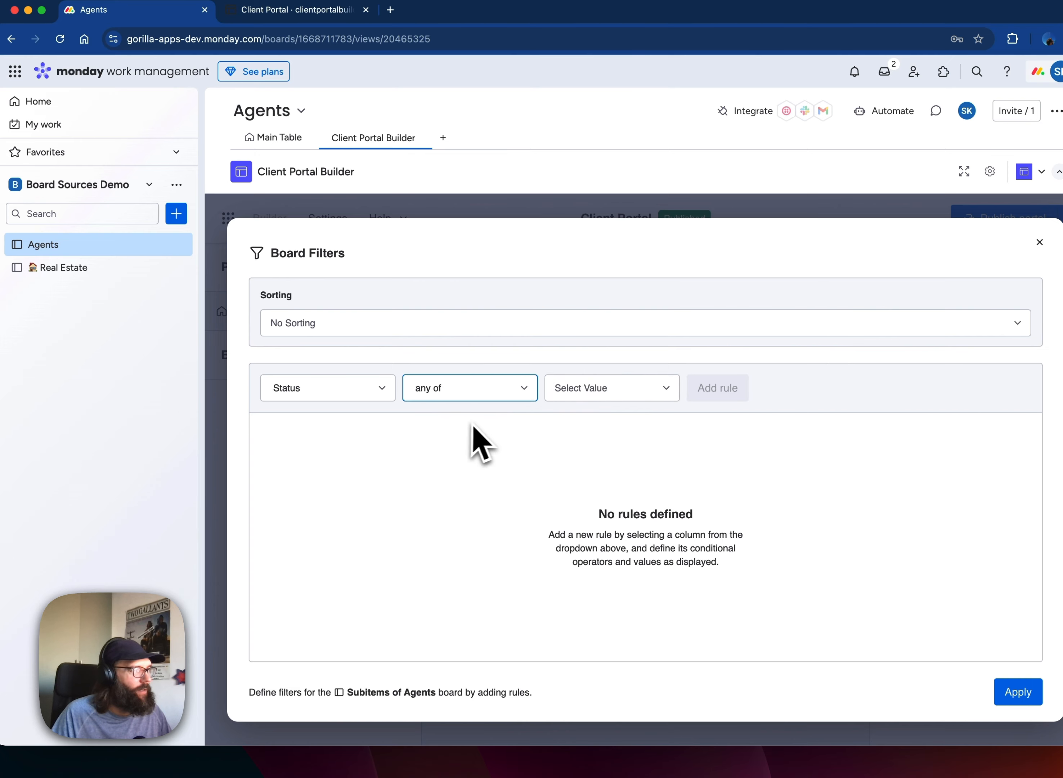
{"action": "left_click", "coordinate": [593, 396]}
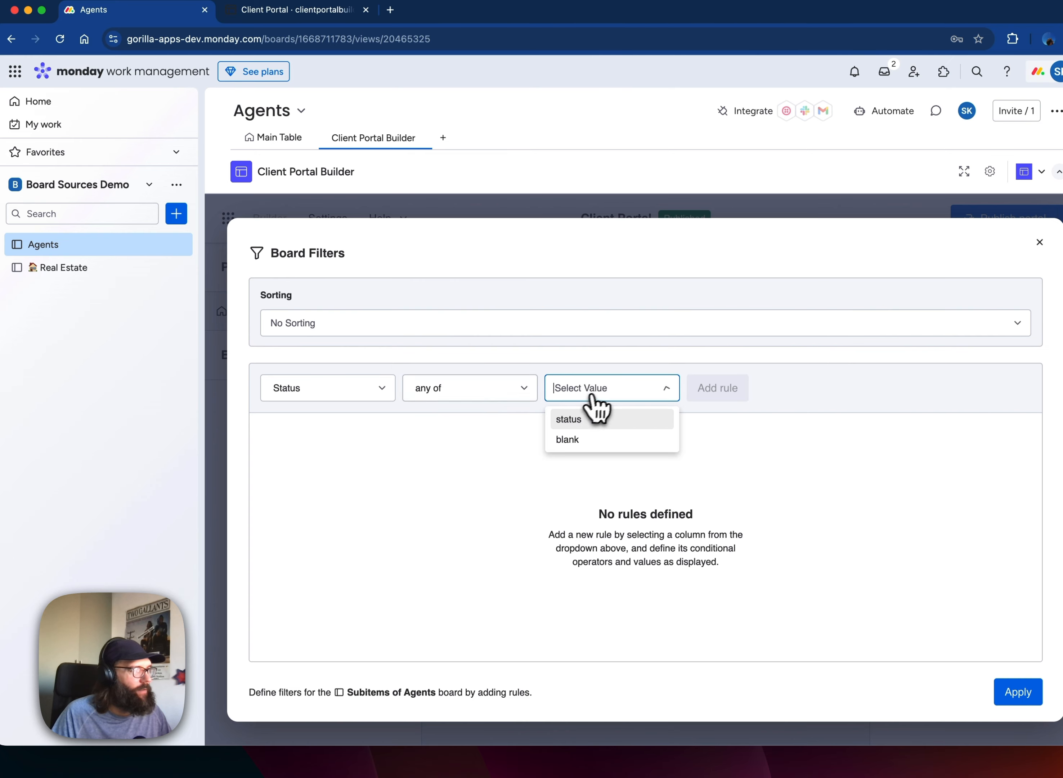
{"action": "left_click", "coordinate": [591, 420]}
{"action": "left_click", "coordinate": [715, 391]}
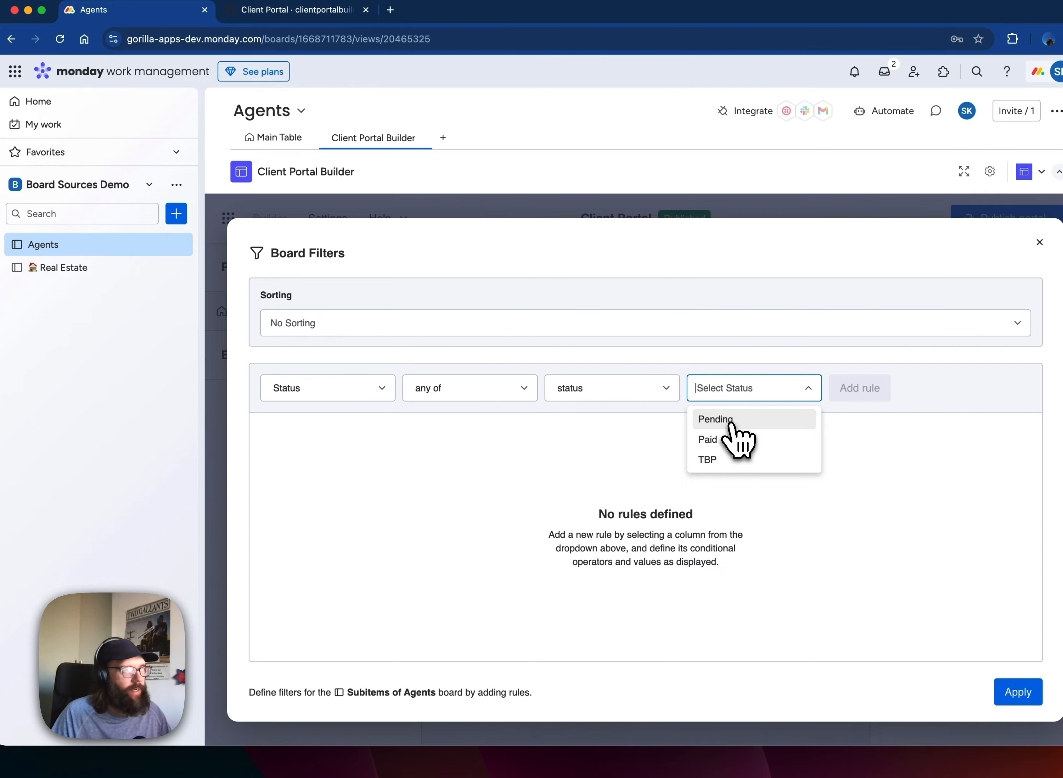
{"action": "left_click", "coordinate": [728, 441]}
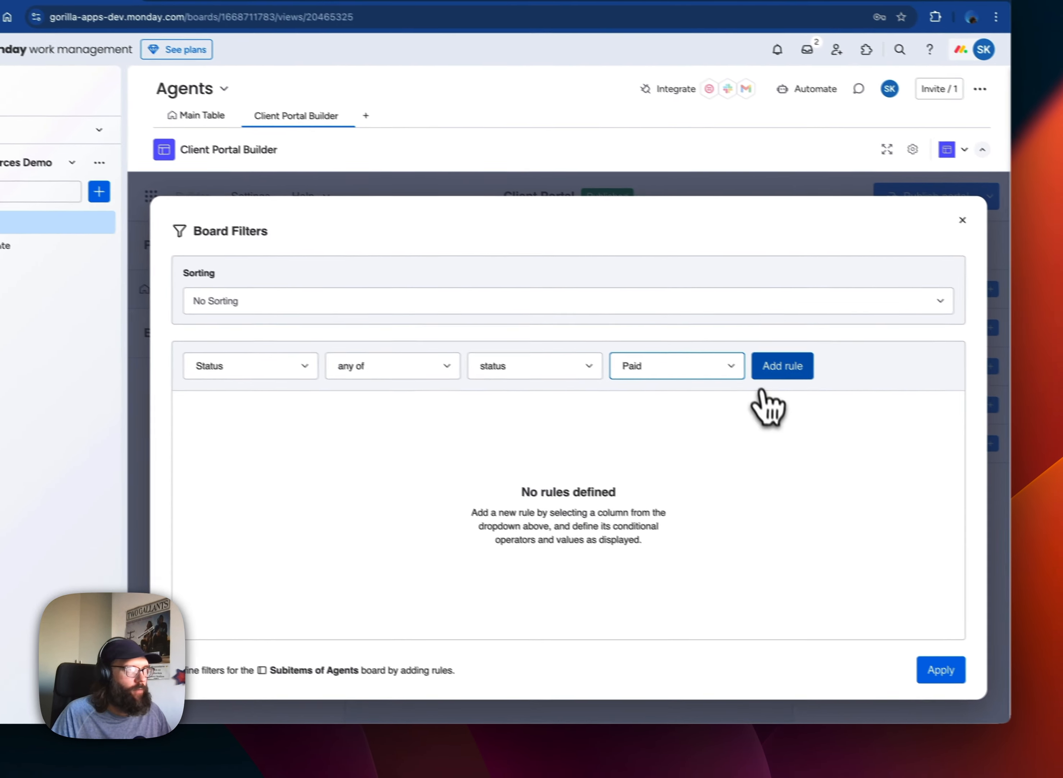
{"action": "left_click", "coordinate": [857, 389]}
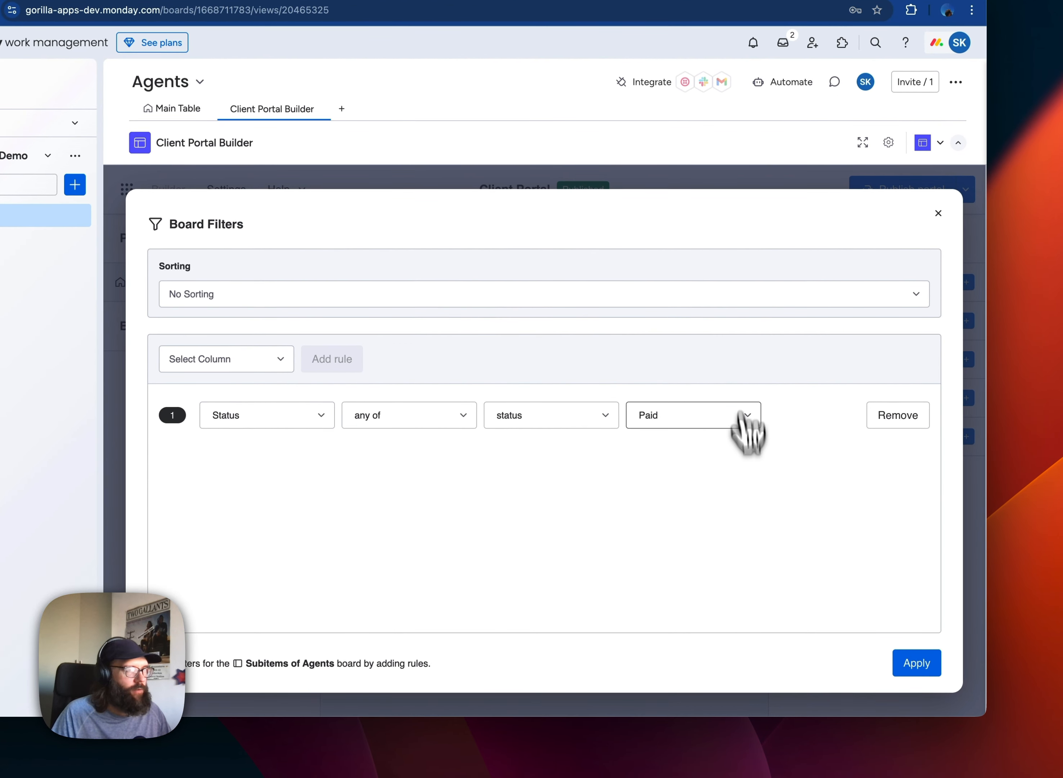
{"action": "left_click", "coordinate": [916, 663]}
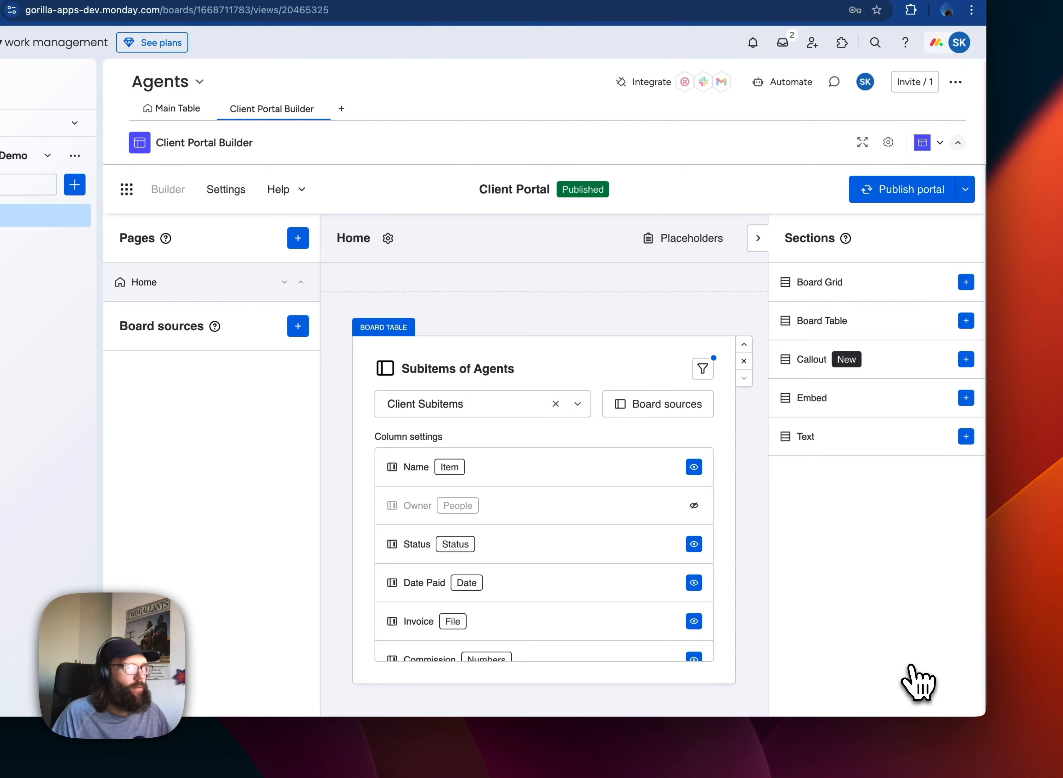
Publish the filtered board table to the client portal and reload the live portal page to check it.
{"action": "scroll", "coordinate": [732, 312], "scroll_direction": "up", "scroll_amount": 5}
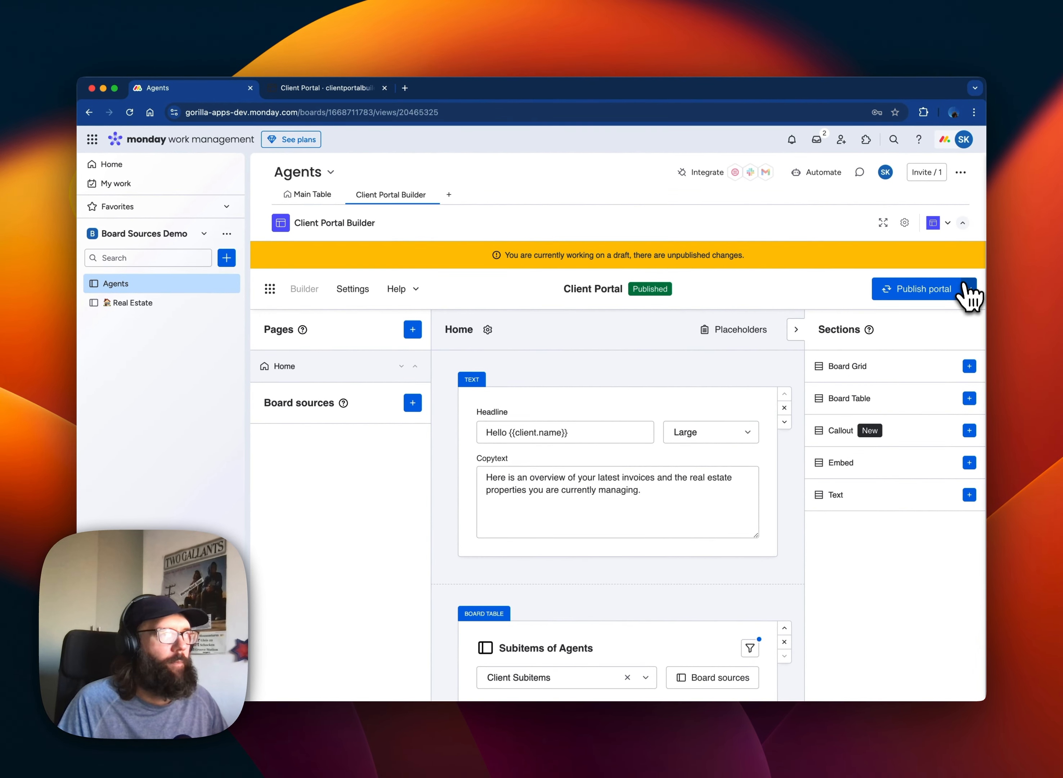
{"action": "left_click", "coordinate": [954, 290]}
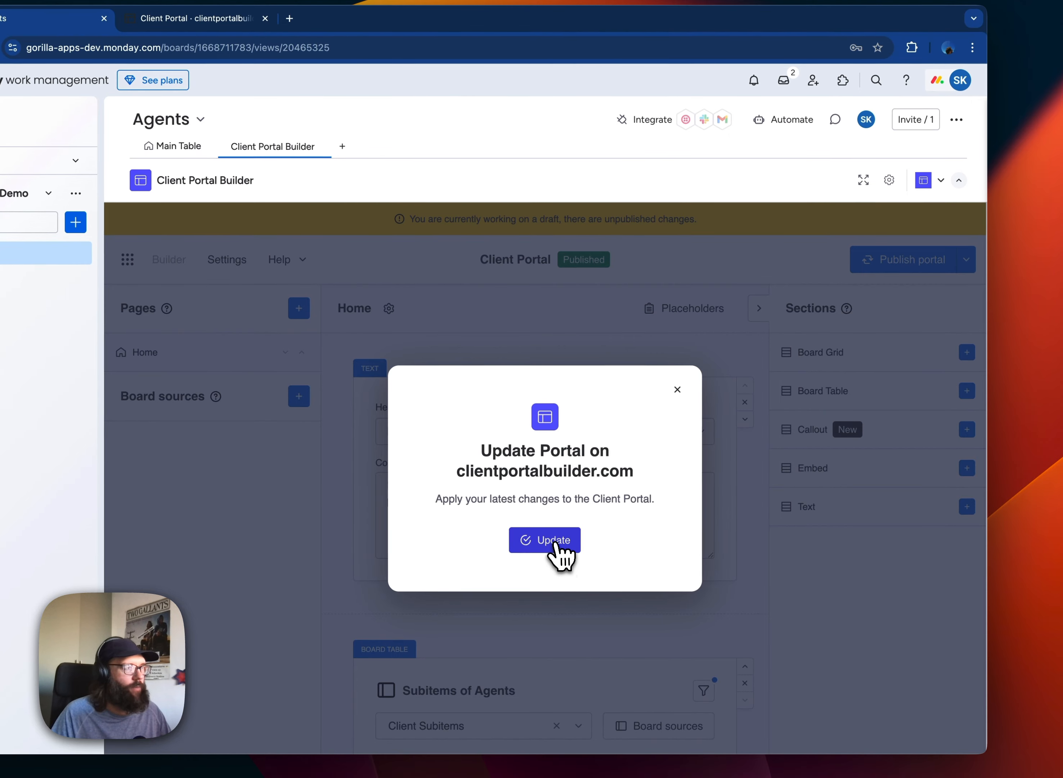
{"action": "left_click", "coordinate": [556, 544]}
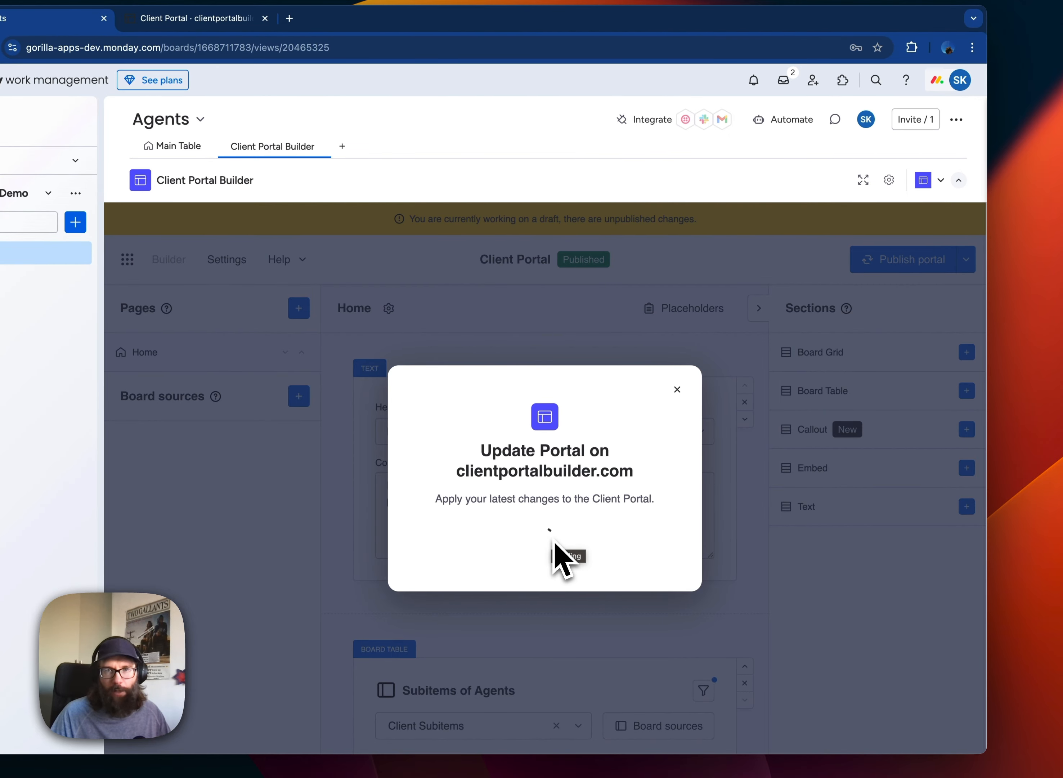
{"action": "left_click", "coordinate": [677, 392]}
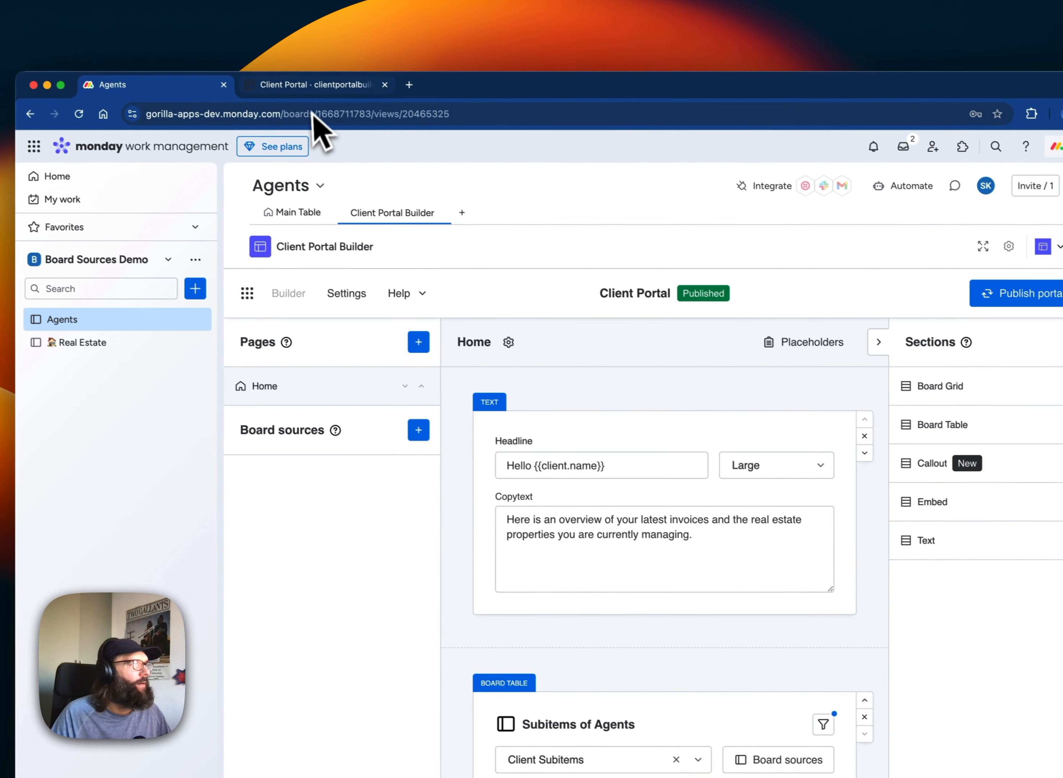
{"action": "left_click", "coordinate": [196, 18]}
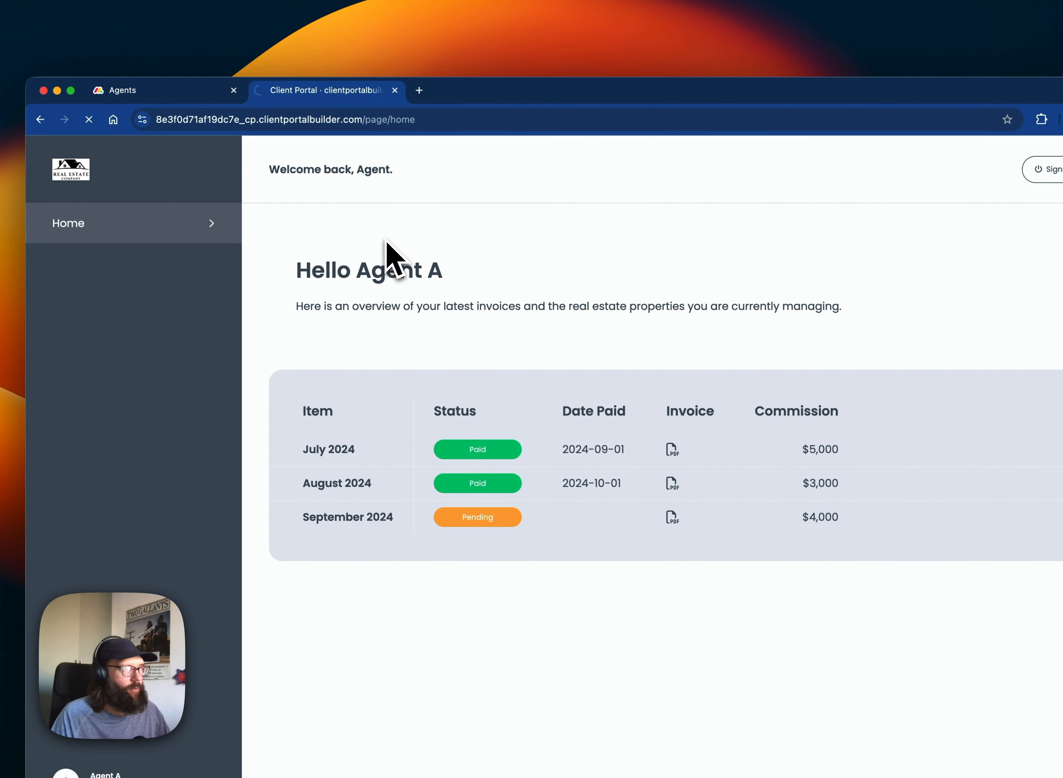
Reload the live portal to check the Paid filter and compare it with the Subitems of Agents table settings in the builder.
{"action": "key", "text": "super+r"}
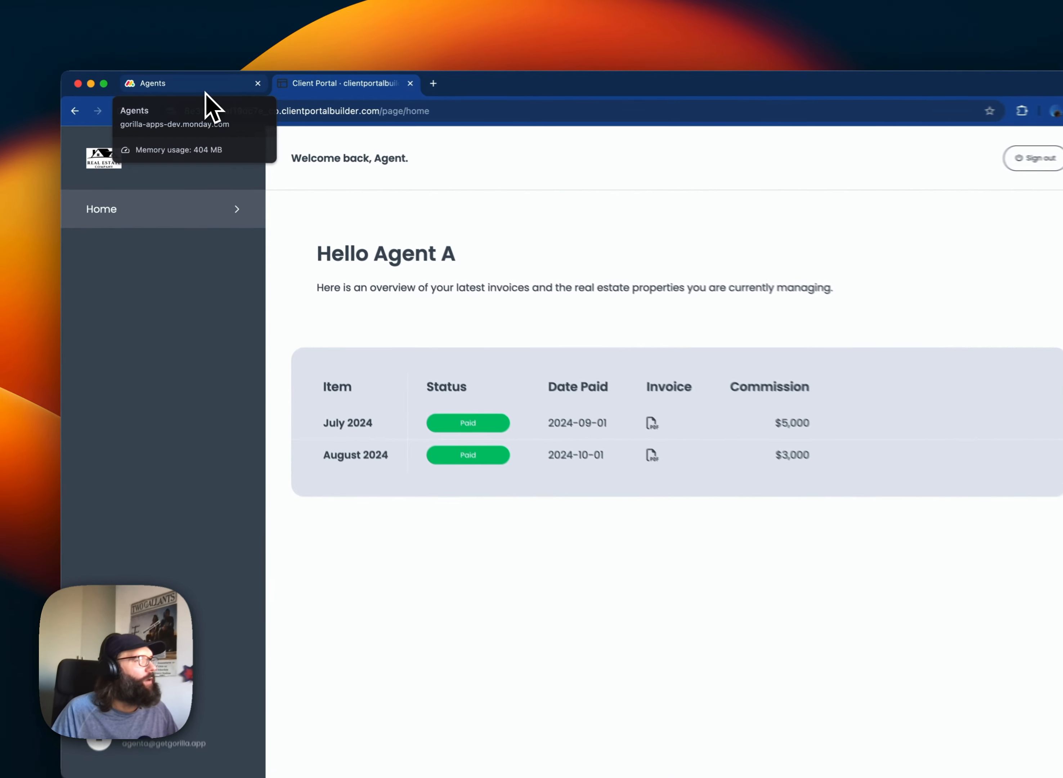
{"action": "left_click", "coordinate": [203, 89]}
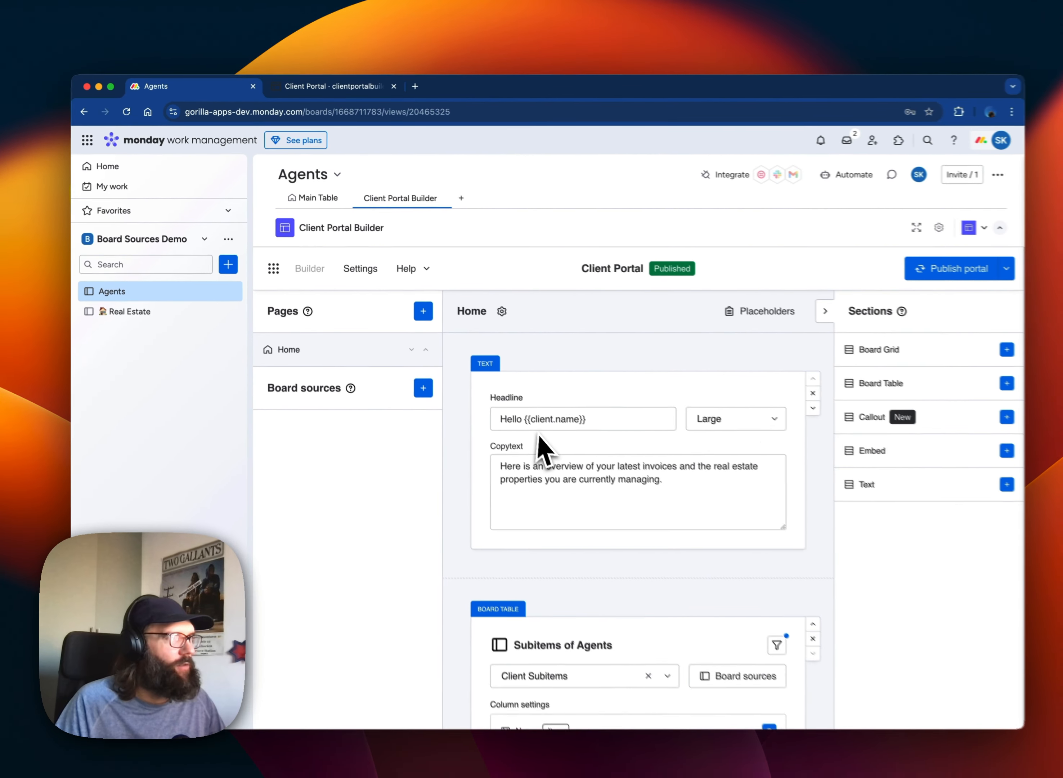
{"action": "scroll", "coordinate": [462, 384], "scroll_direction": "down", "scroll_amount": 5}
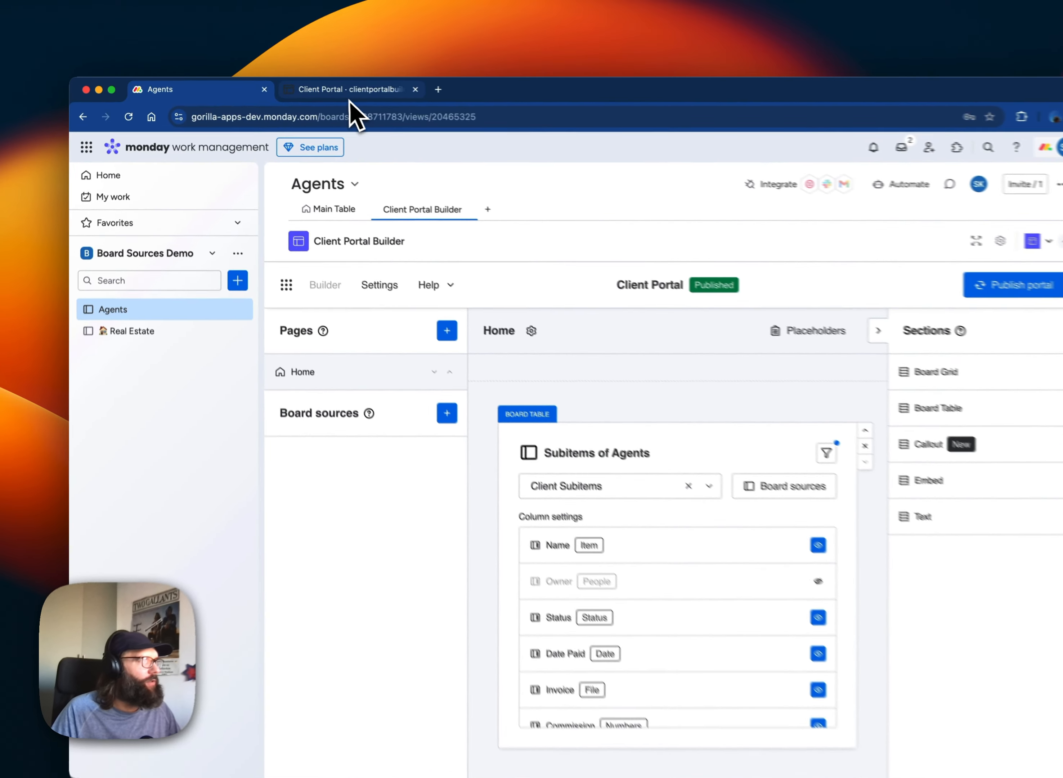
{"action": "left_click", "coordinate": [343, 89]}
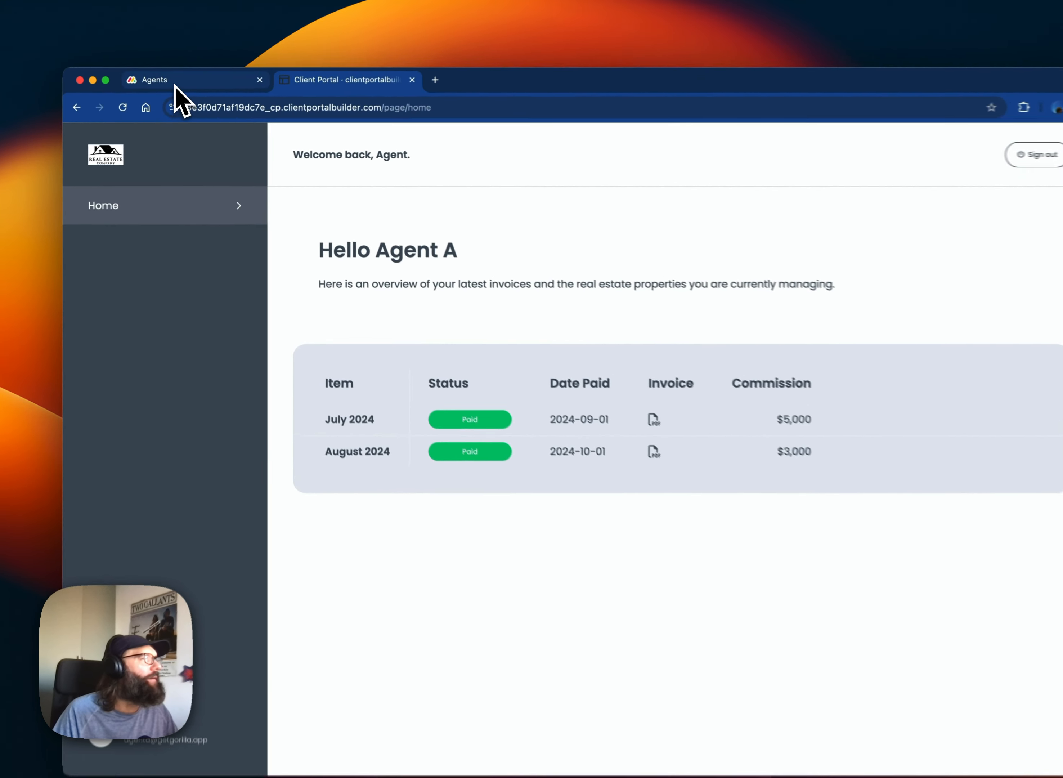
Return to the builder and add a Board Grid section to the Home page below the Subitems of Agents table.
{"action": "left_click", "coordinate": [163, 88]}
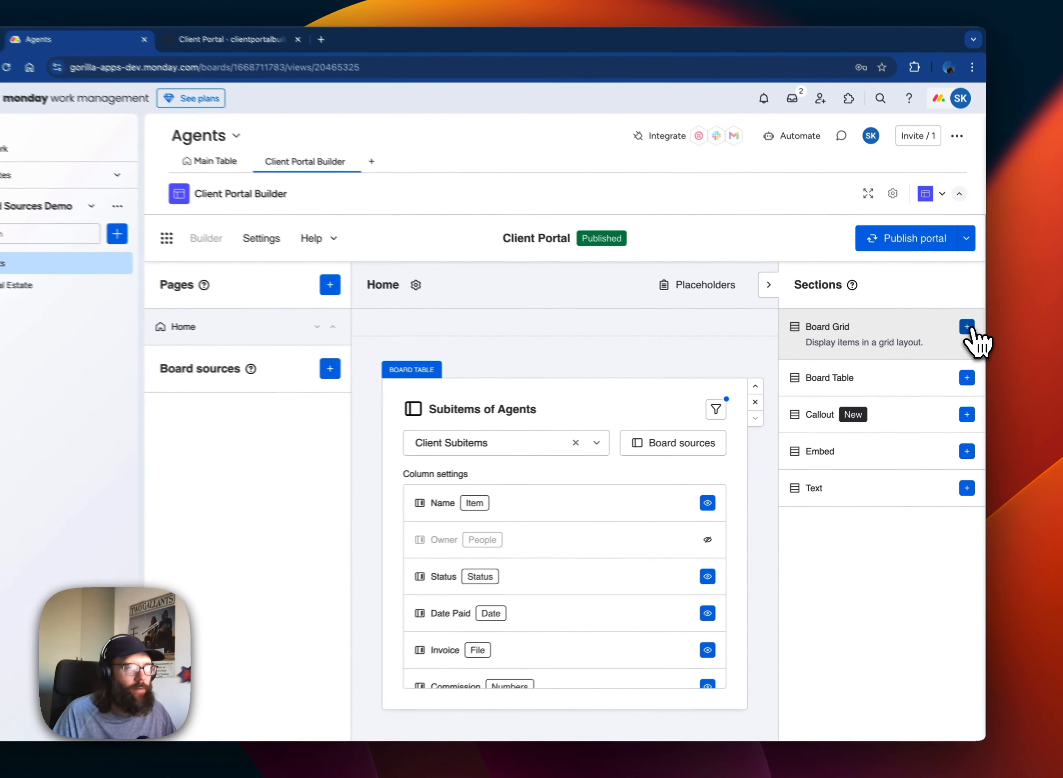
{"action": "left_click", "coordinate": [970, 340]}
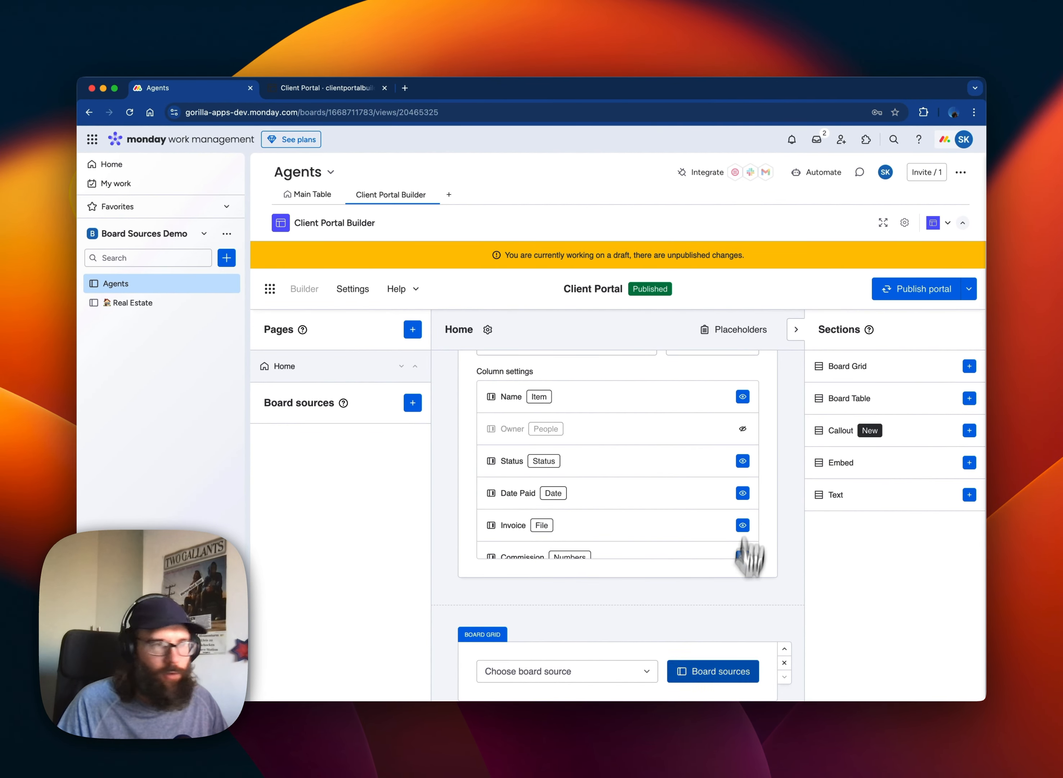
{"action": "scroll", "coordinate": [744, 670], "scroll_direction": "down", "scroll_amount": 1}
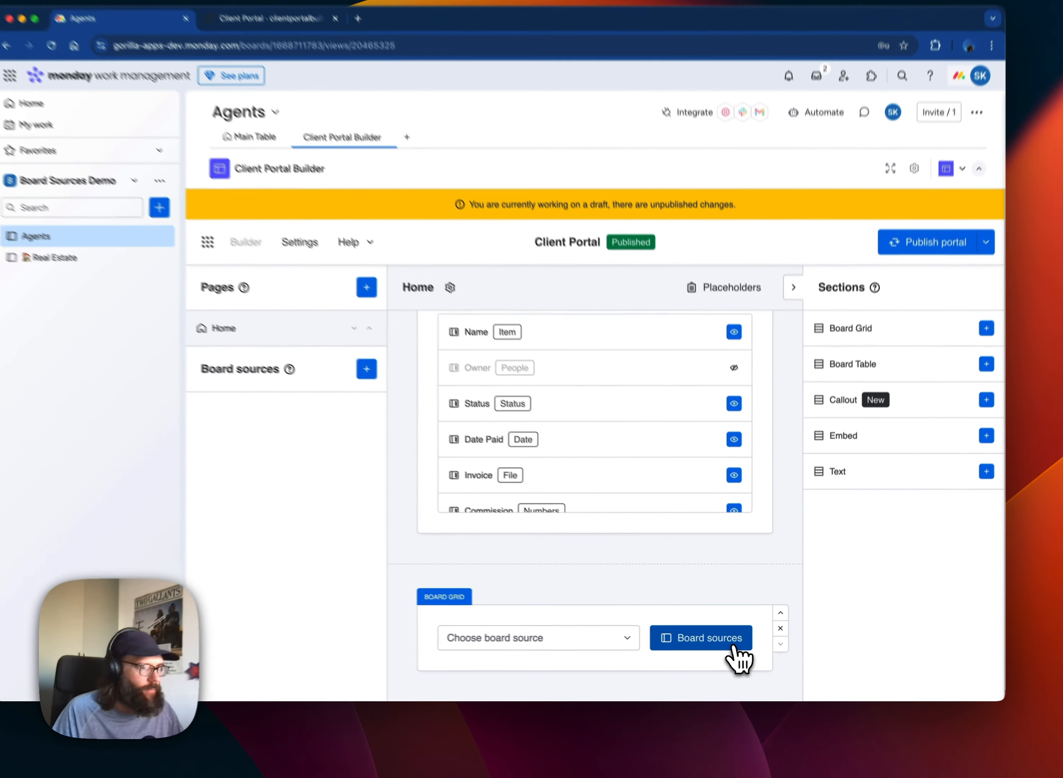
Create a board source of type Shared Board using the Real Estate board from the Board Sources Demo workspace, and save it.
{"action": "left_click", "coordinate": [743, 653]}
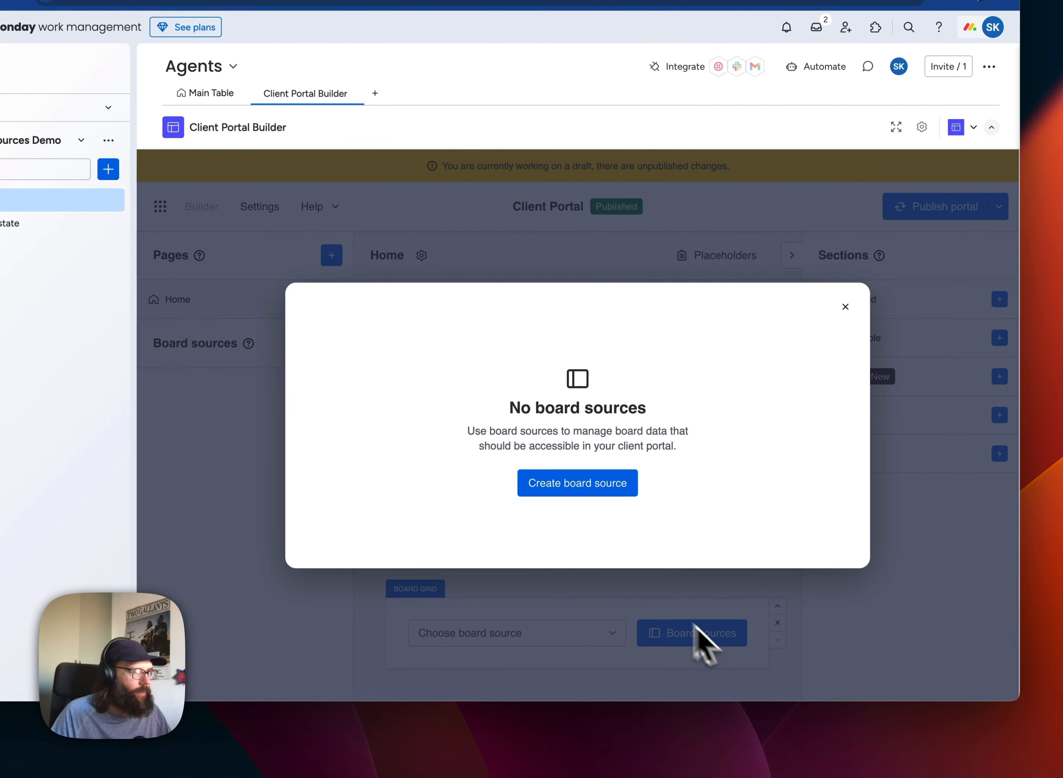
{"action": "left_click", "coordinate": [572, 484]}
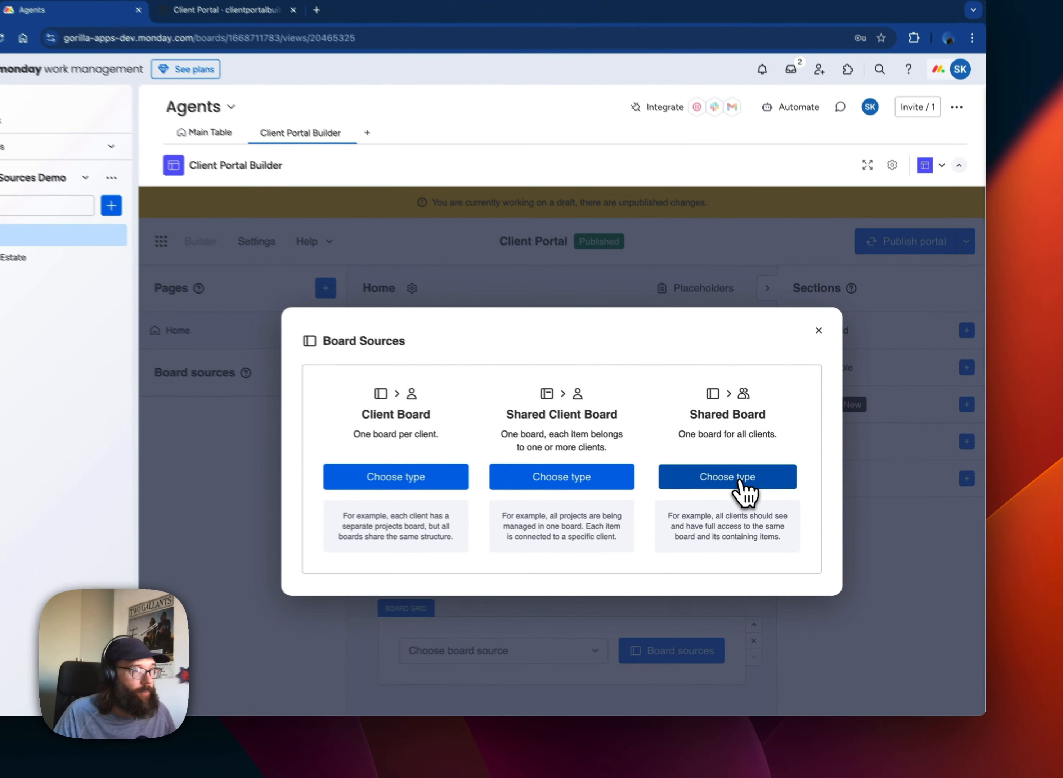
{"action": "left_click", "coordinate": [770, 494]}
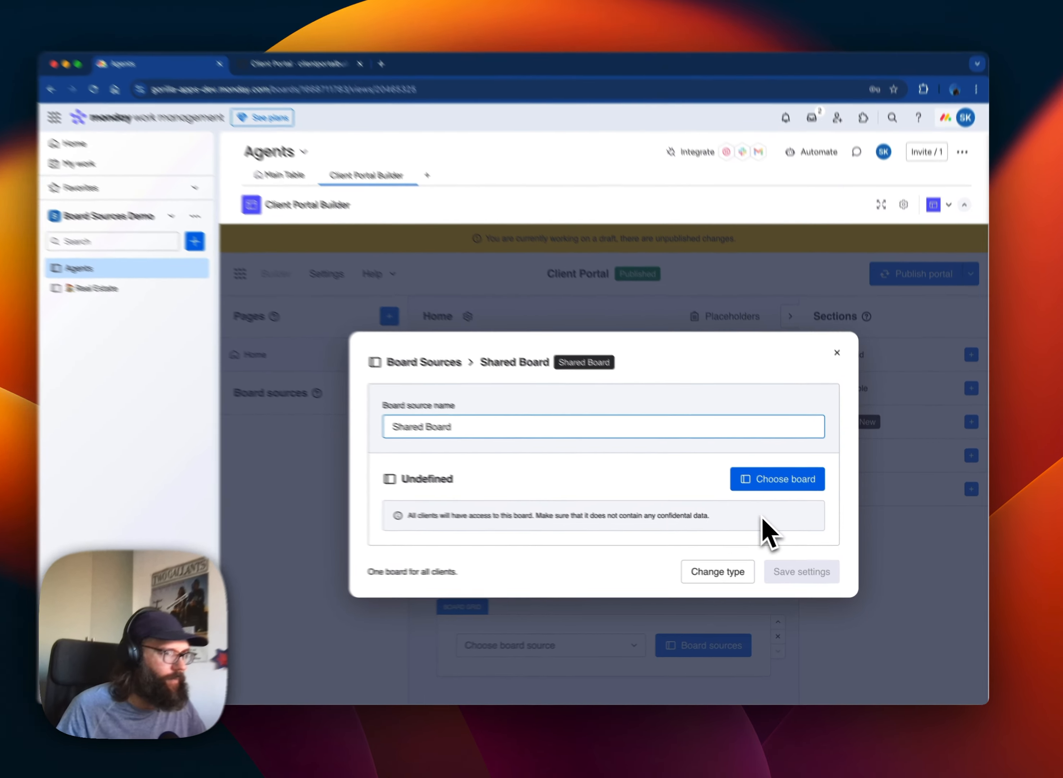
{"action": "left_click", "coordinate": [675, 494]}
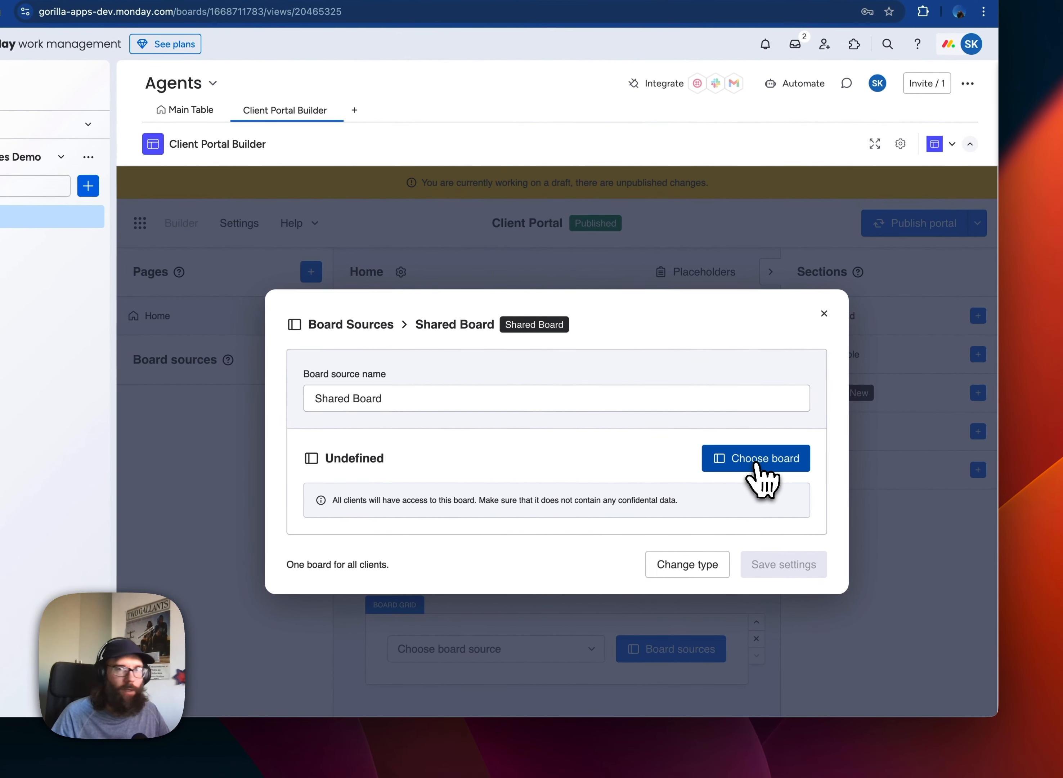
{"action": "left_click", "coordinate": [764, 467]}
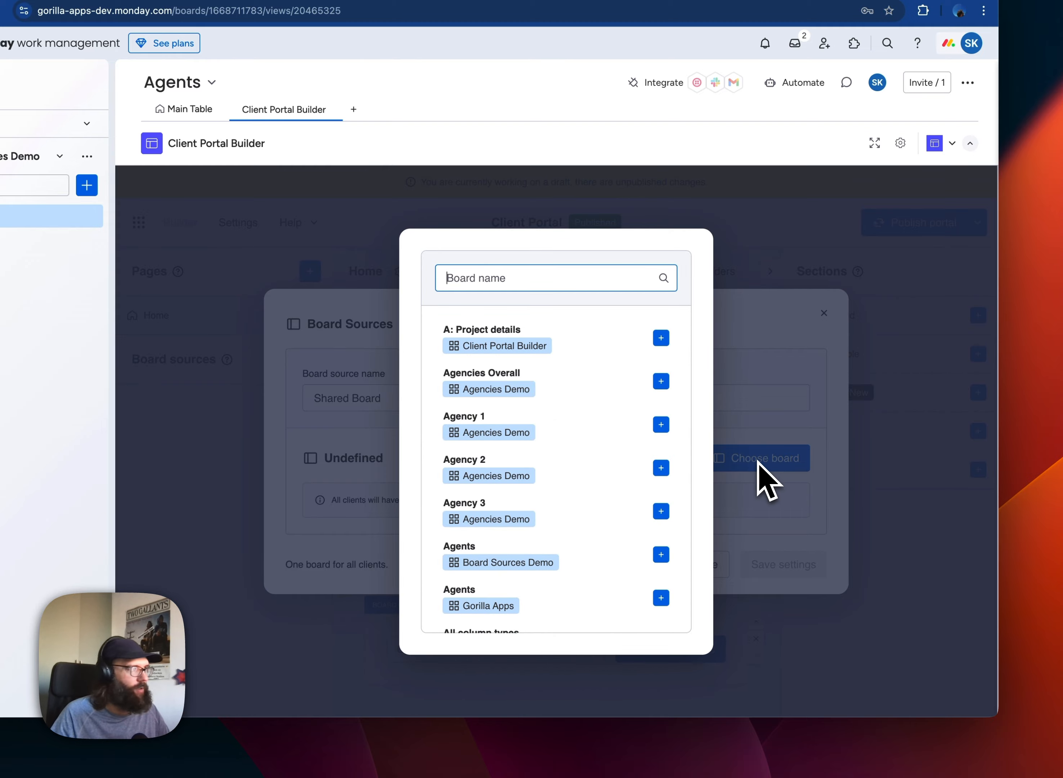
{"action": "type", "text": "real"}
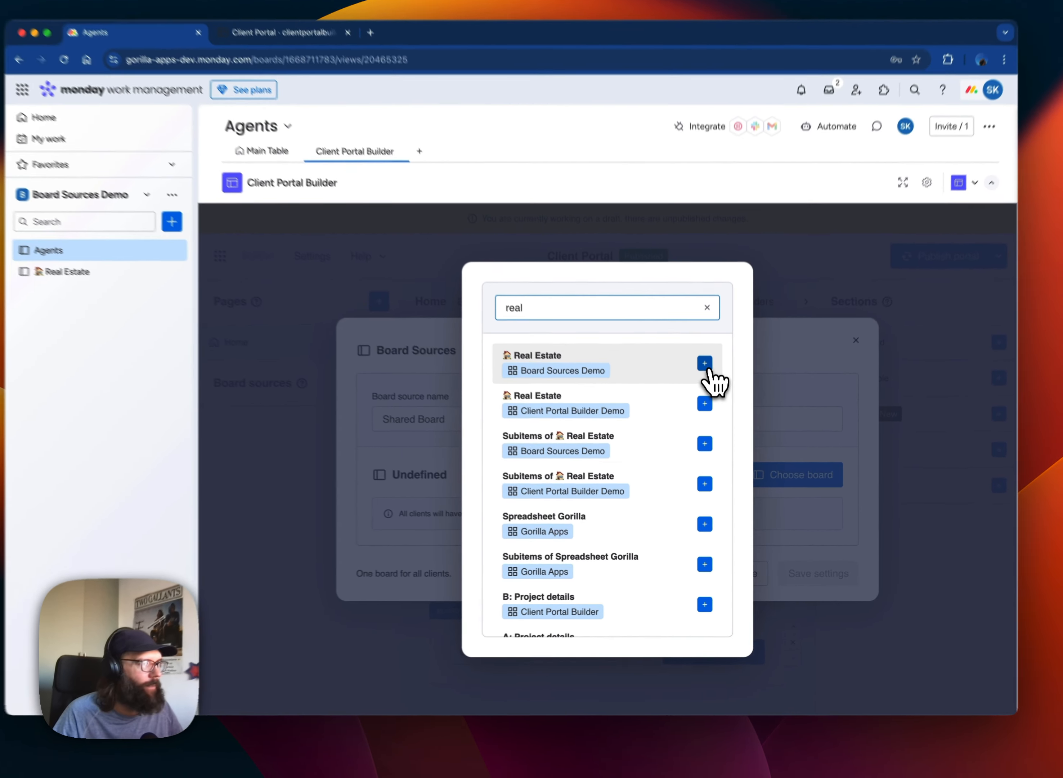
{"action": "left_click", "coordinate": [705, 363]}
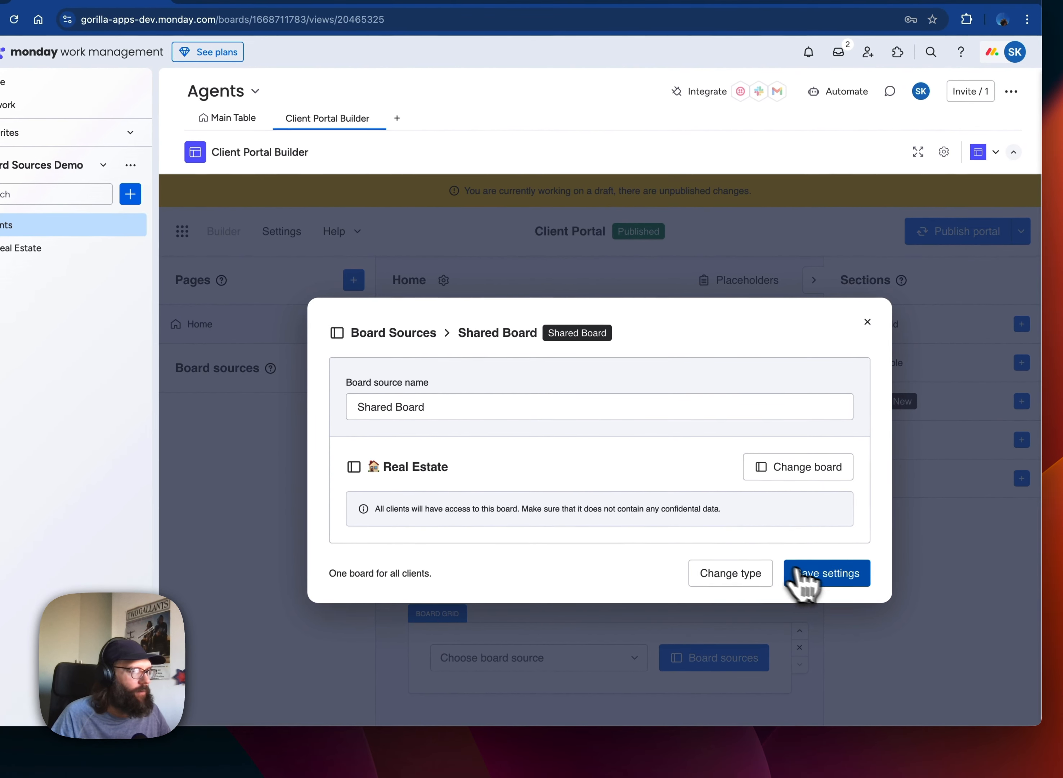
{"action": "left_click", "coordinate": [826, 574]}
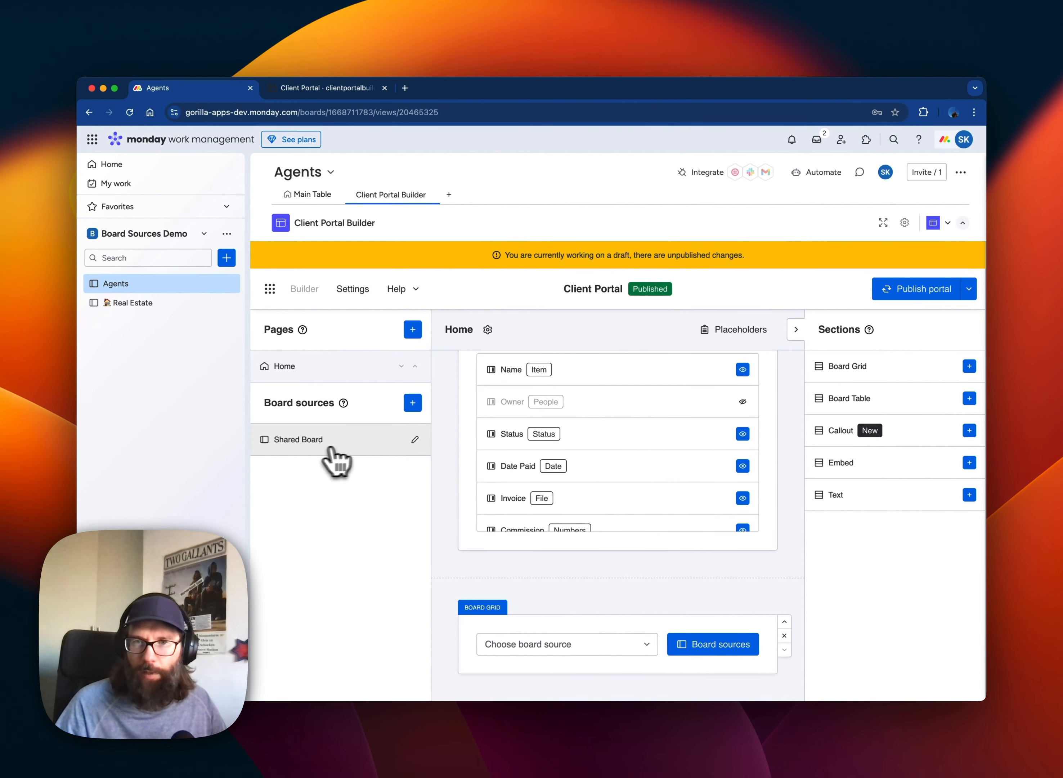
Assign the Shared Board source to the new board grid section on the Home page.
{"action": "scroll", "coordinate": [487, 506], "scroll_direction": "down", "scroll_amount": 2}
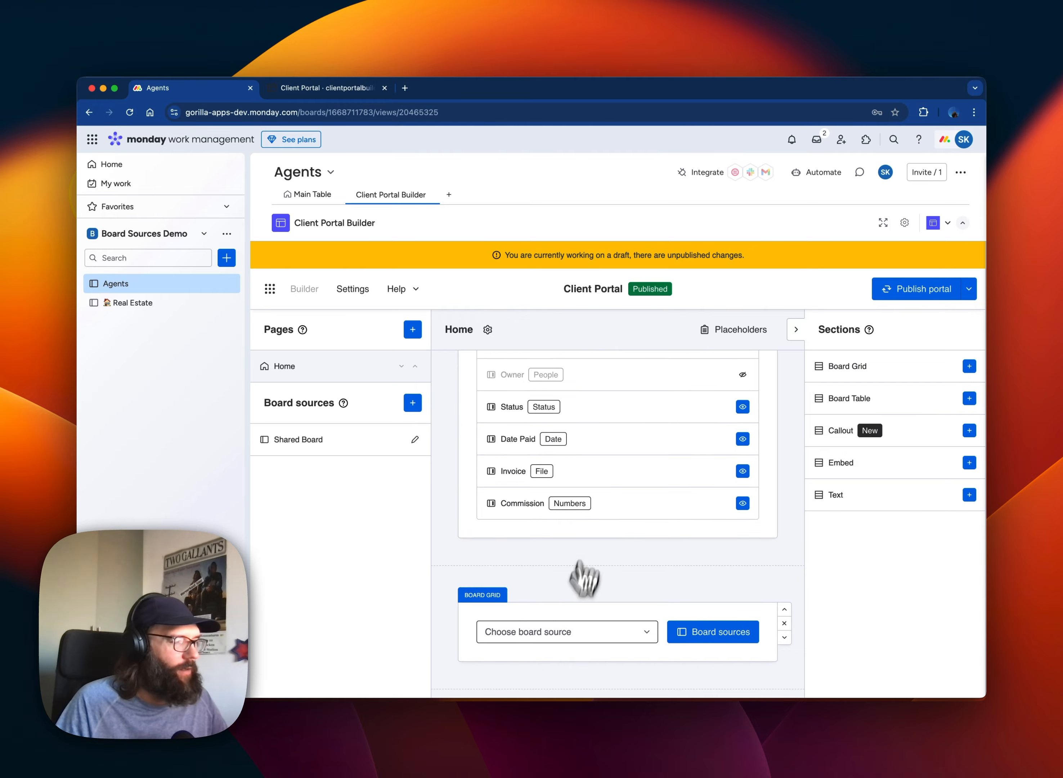
{"action": "scroll", "coordinate": [557, 641], "scroll_direction": "down", "scroll_amount": 1}
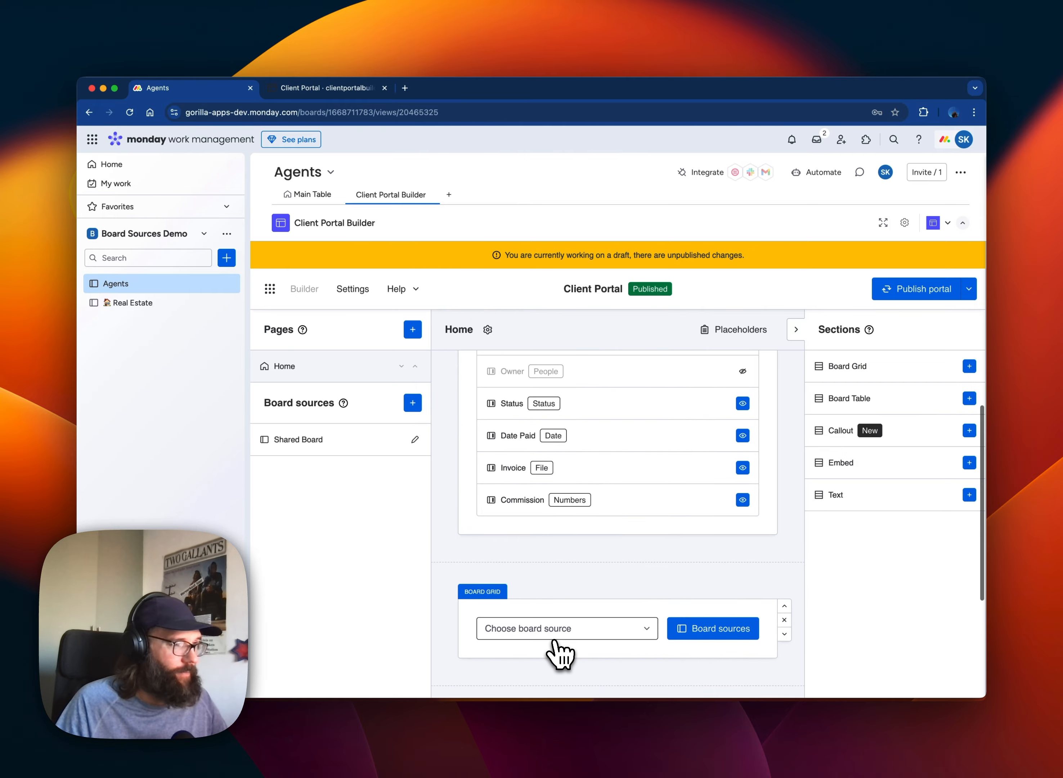
{"action": "scroll", "coordinate": [567, 641], "scroll_direction": "up", "scroll_amount": 1}
{"action": "left_click", "coordinate": [563, 640]}
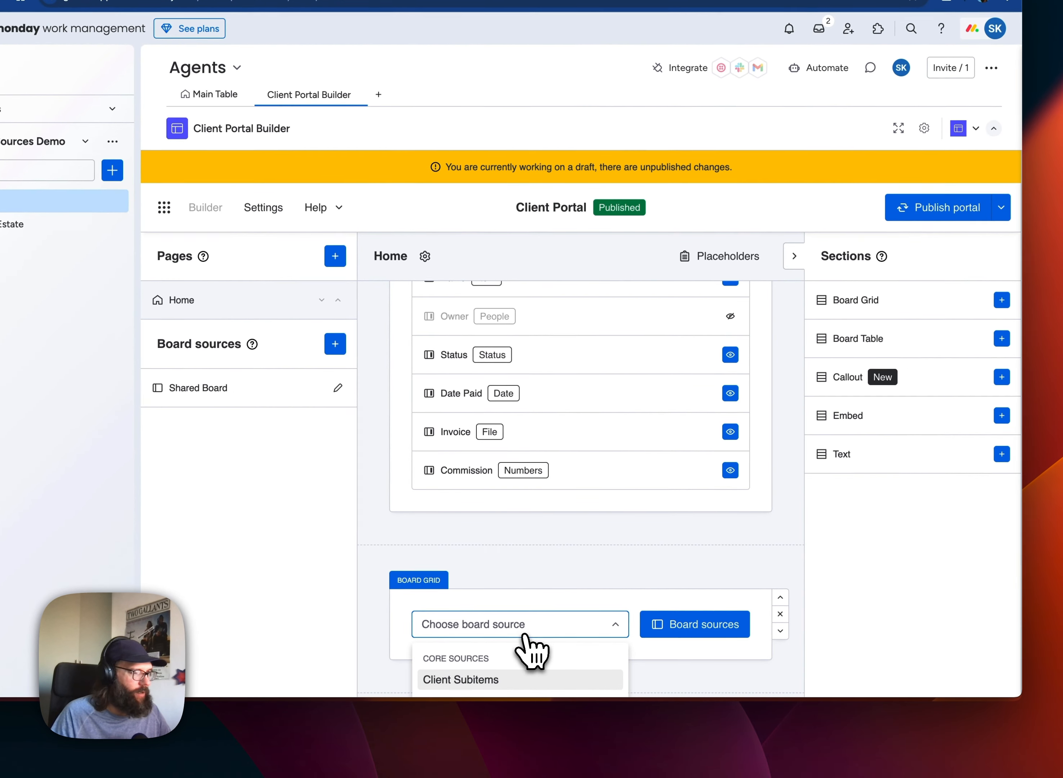
{"action": "scroll", "coordinate": [573, 657], "scroll_direction": "down", "scroll_amount": 2}
{"action": "left_click", "coordinate": [517, 551]}
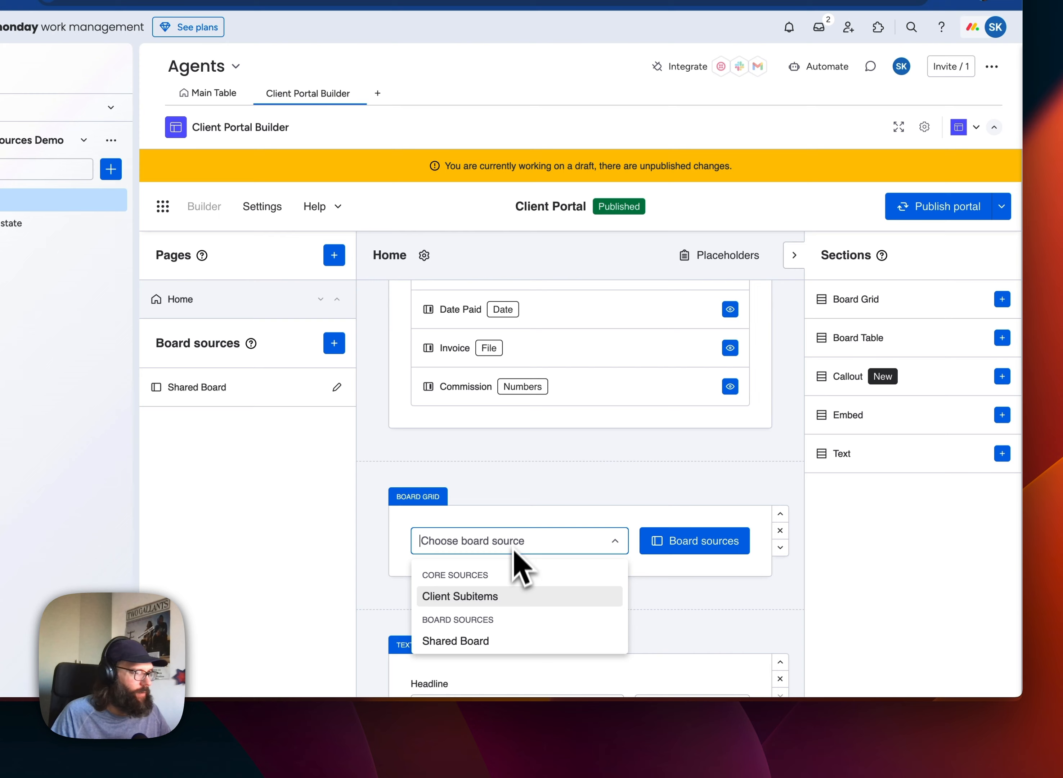
{"action": "left_click", "coordinate": [504, 642]}
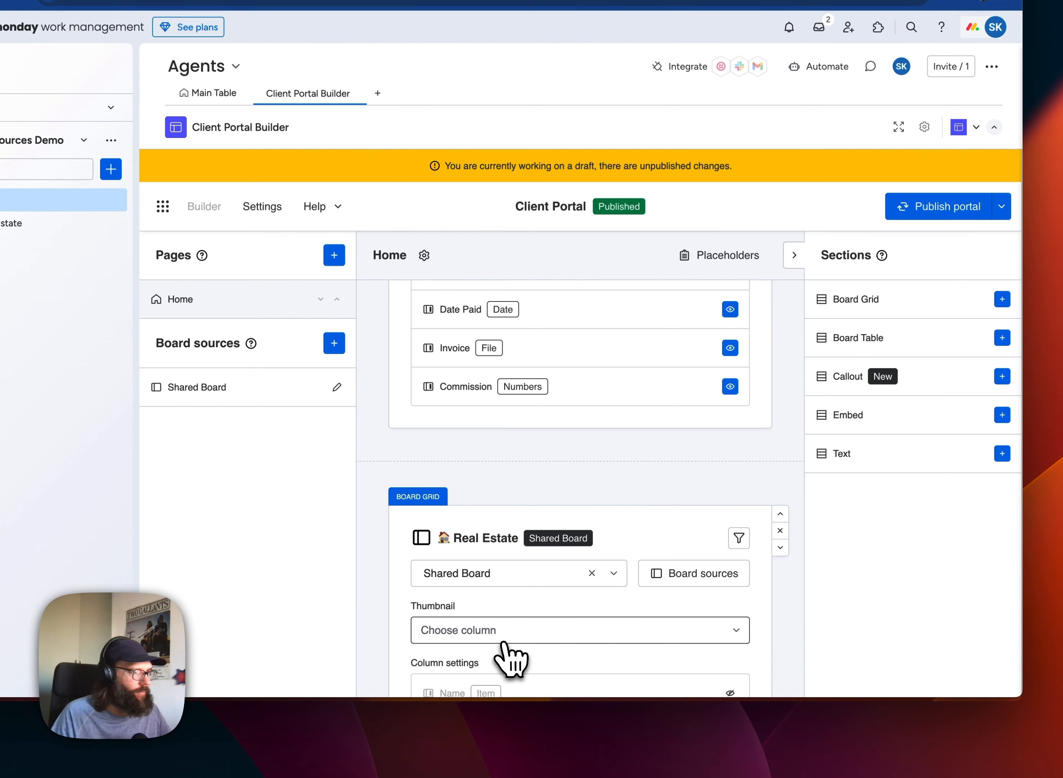
Set the Images column as the thumbnail of the Real Estate board grid.
{"action": "scroll", "coordinate": [779, 633], "scroll_direction": "down", "scroll_amount": 3}
{"action": "scroll", "coordinate": [786, 622], "scroll_direction": "down", "scroll_amount": 1}
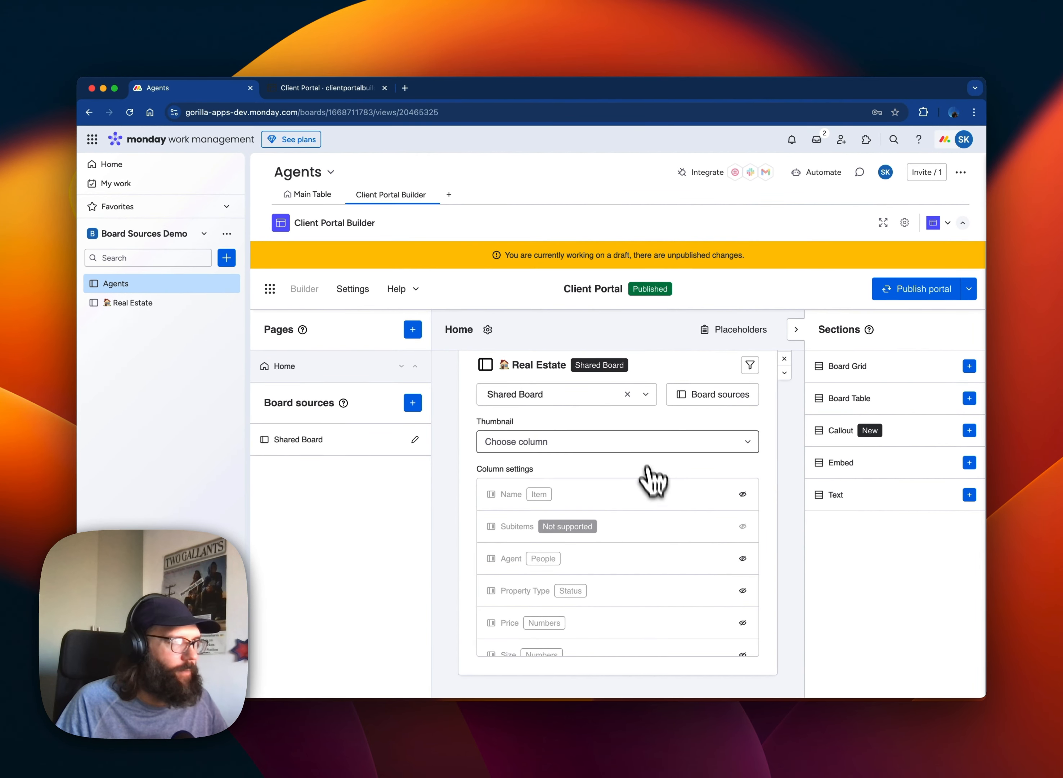
{"action": "left_click", "coordinate": [641, 443]}
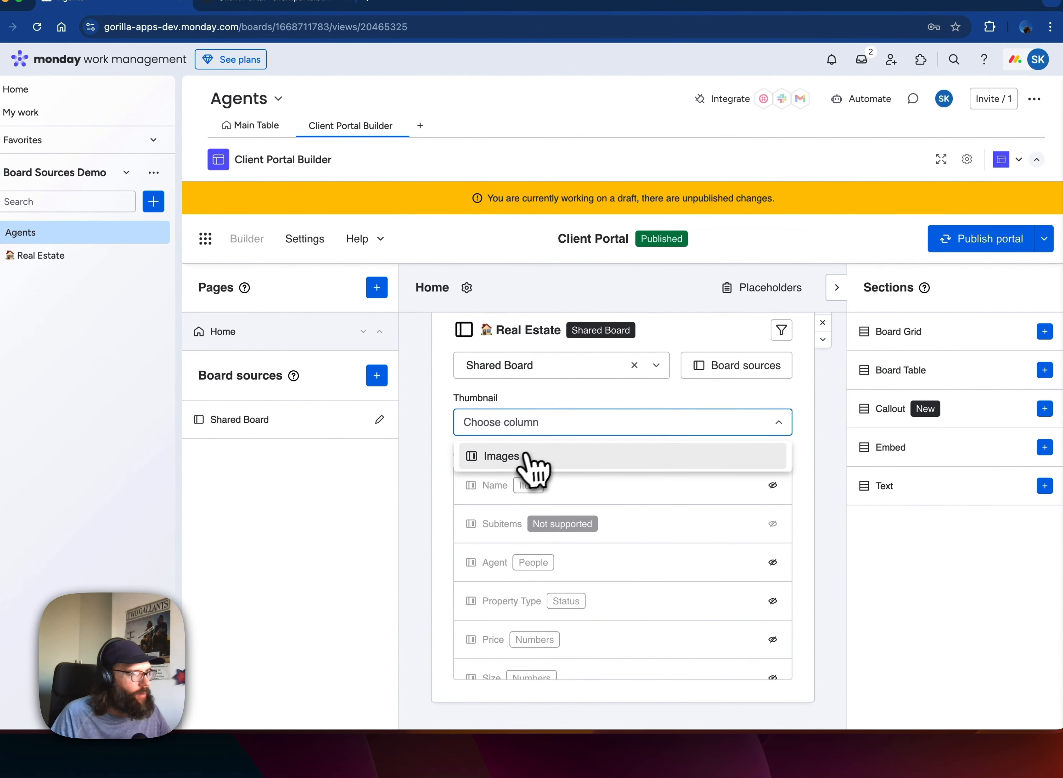
{"action": "left_click", "coordinate": [527, 456]}
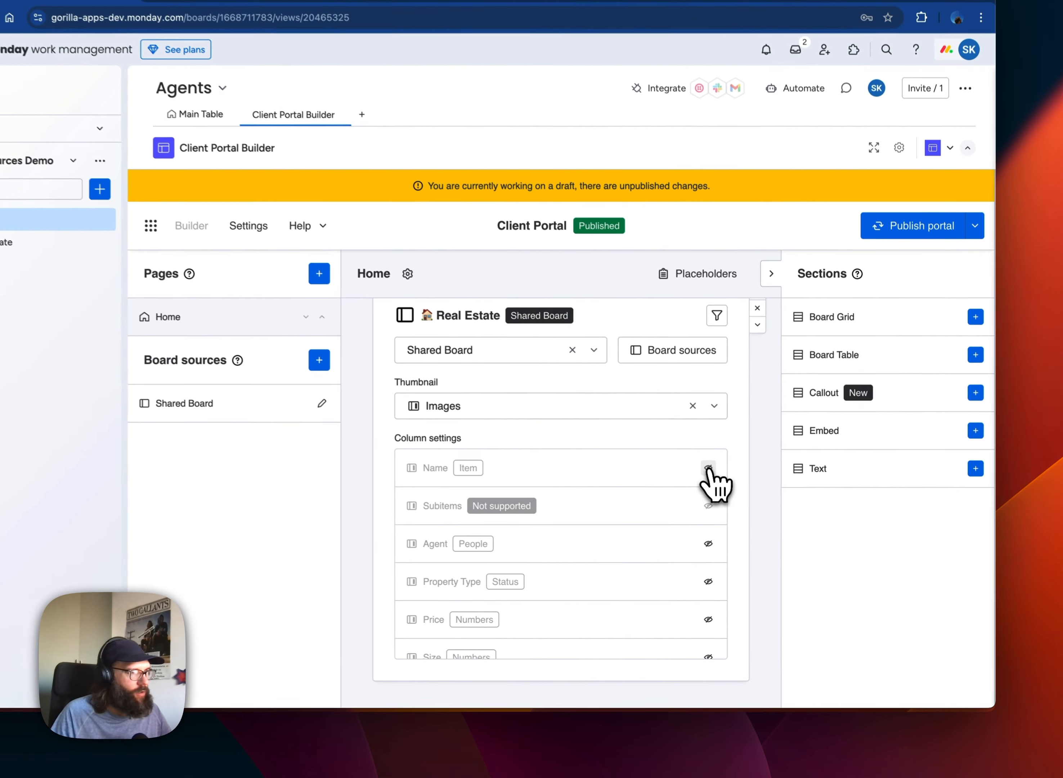
Make the Name, Agent, Property Type, Price, Size and Bedrooms columns visible in the Real Estate board grid.
{"action": "left_click", "coordinate": [742, 494]}
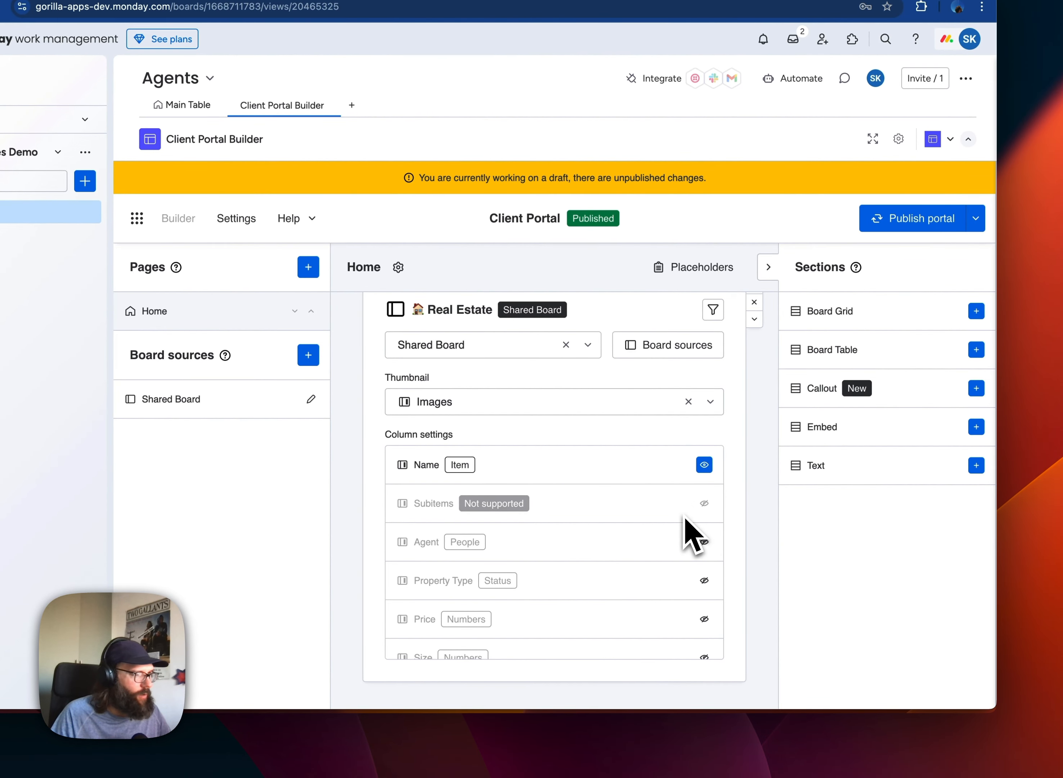
{"action": "scroll", "coordinate": [693, 537], "scroll_direction": "down", "scroll_amount": 2}
{"action": "scroll", "coordinate": [695, 539], "scroll_direction": "up", "scroll_amount": 2}
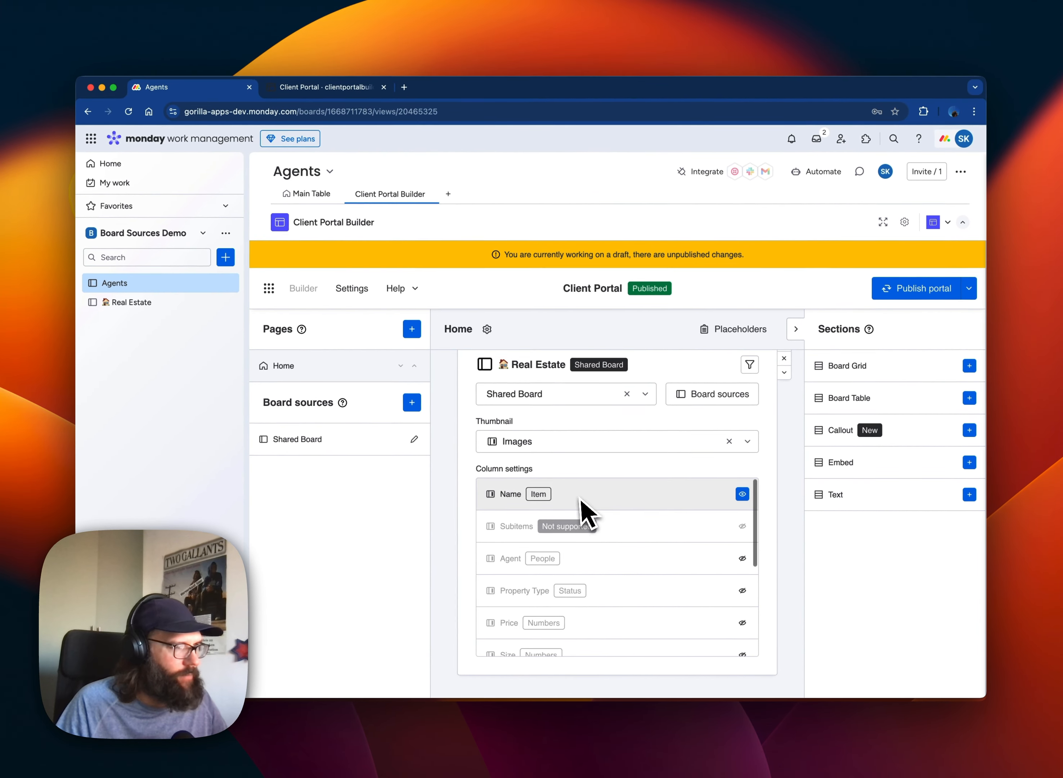
{"action": "scroll", "coordinate": [686, 546], "scroll_direction": "down", "scroll_amount": 1}
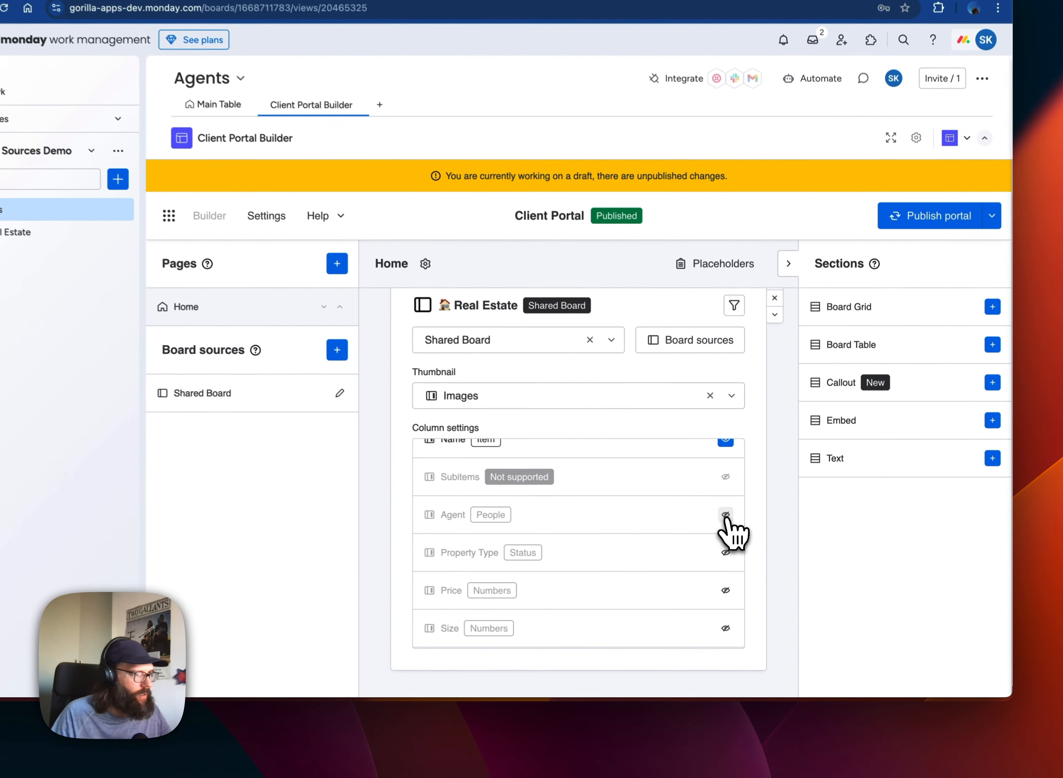
{"action": "left_click", "coordinate": [740, 540]}
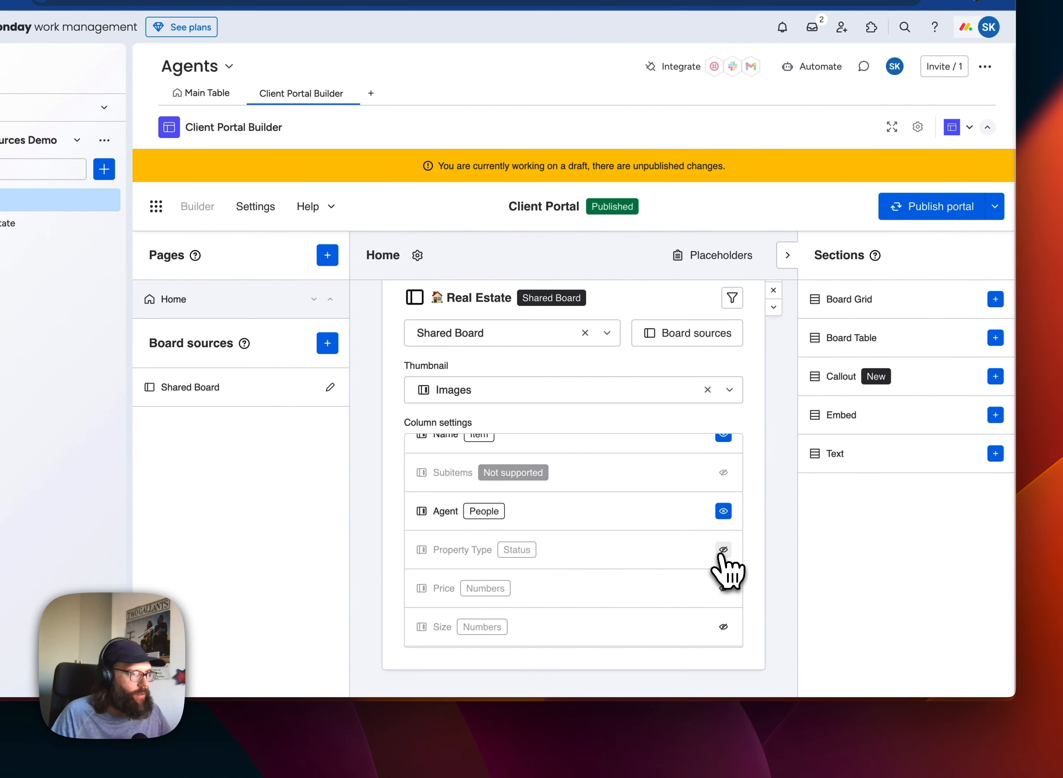
{"action": "left_click", "coordinate": [724, 550]}
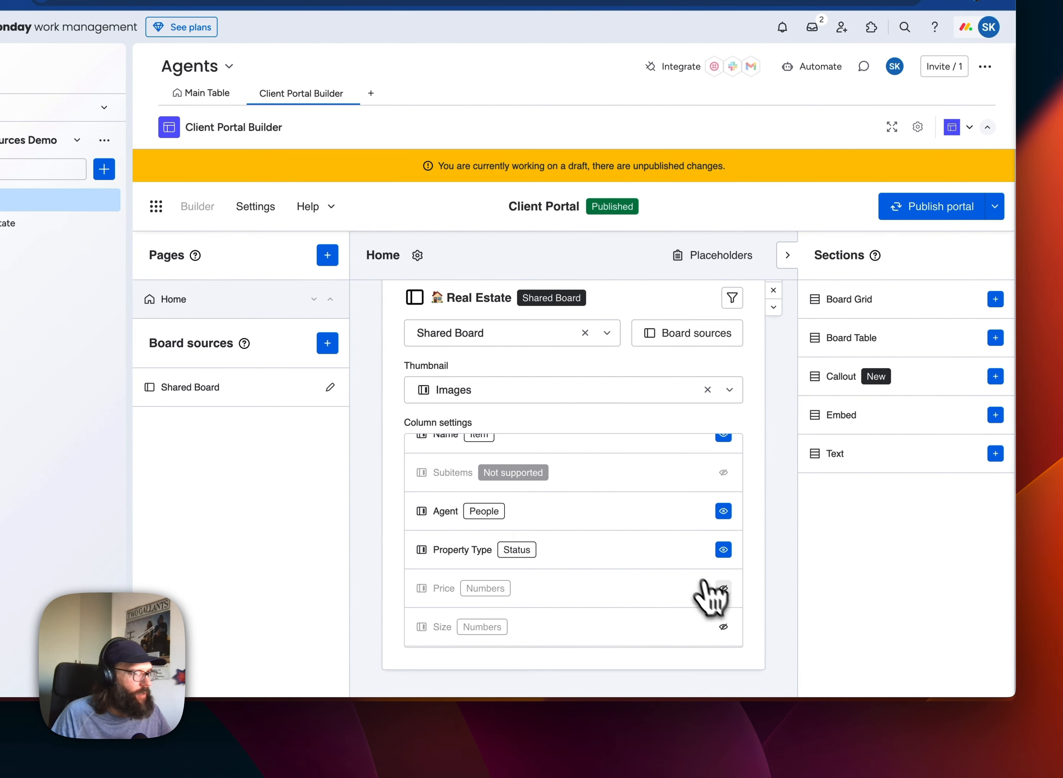
{"action": "left_click", "coordinate": [724, 588]}
{"action": "scroll", "coordinate": [680, 599], "scroll_direction": "down", "scroll_amount": 2}
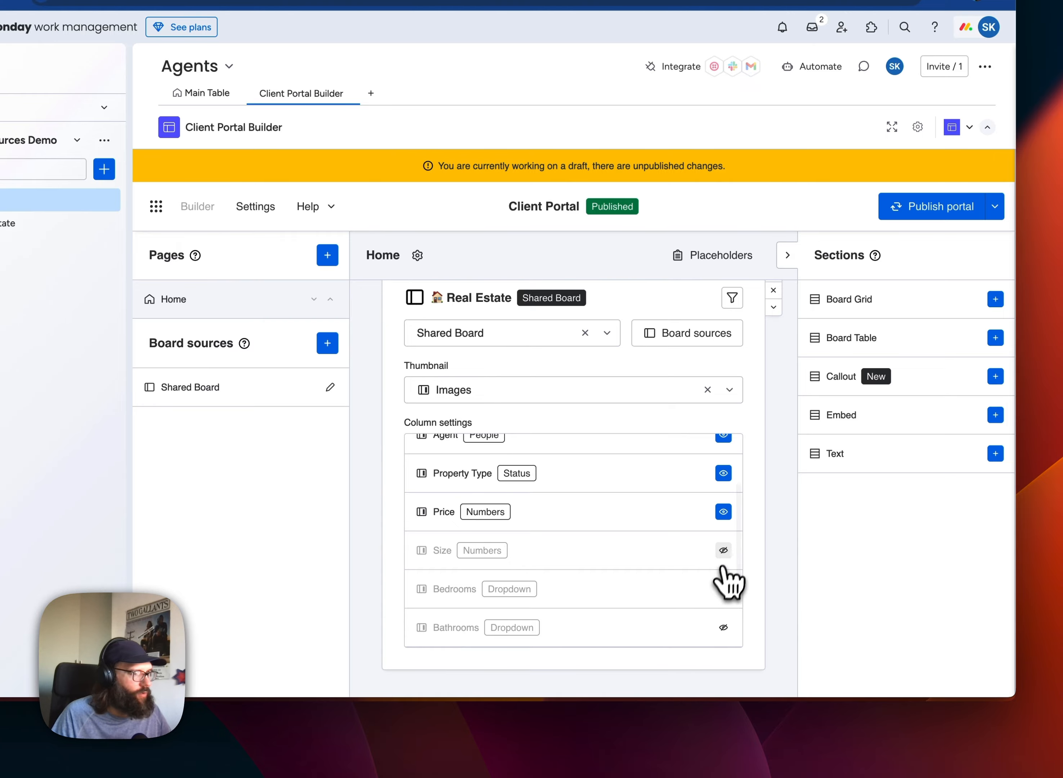
{"action": "left_click", "coordinate": [724, 550]}
{"action": "left_click", "coordinate": [724, 589]}
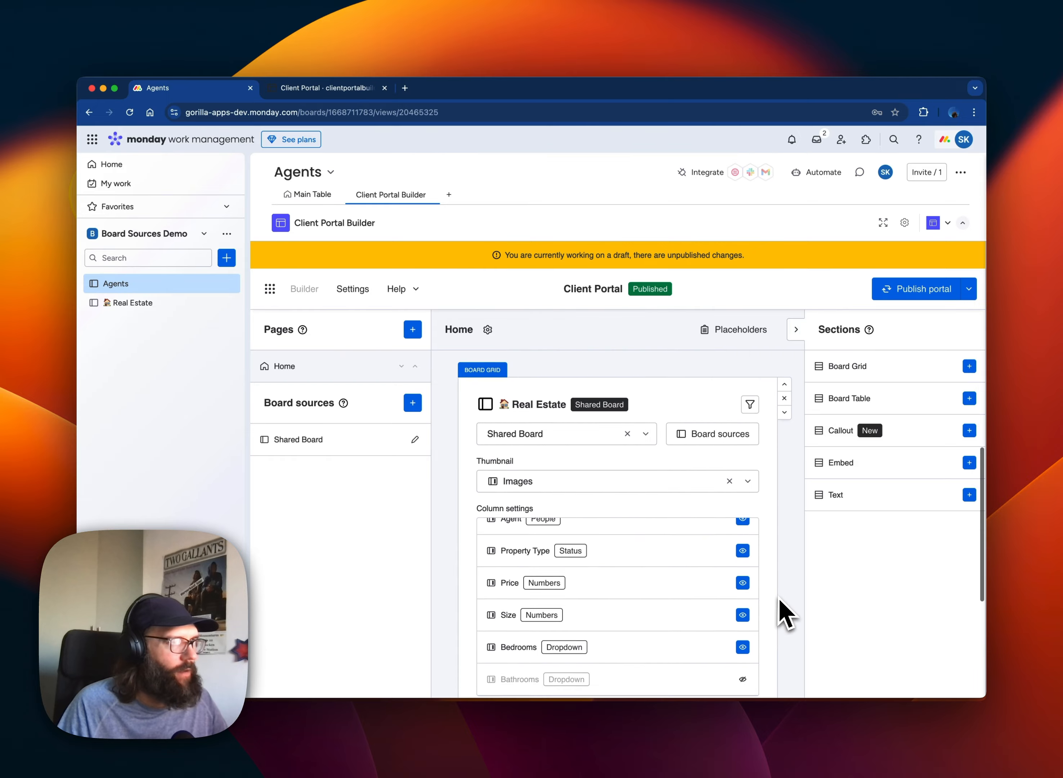
Remove the empty Text section below the Real Estate board grid and publish the changes to the client portal.
{"action": "scroll", "coordinate": [767, 608], "scroll_direction": "down", "scroll_amount": 5}
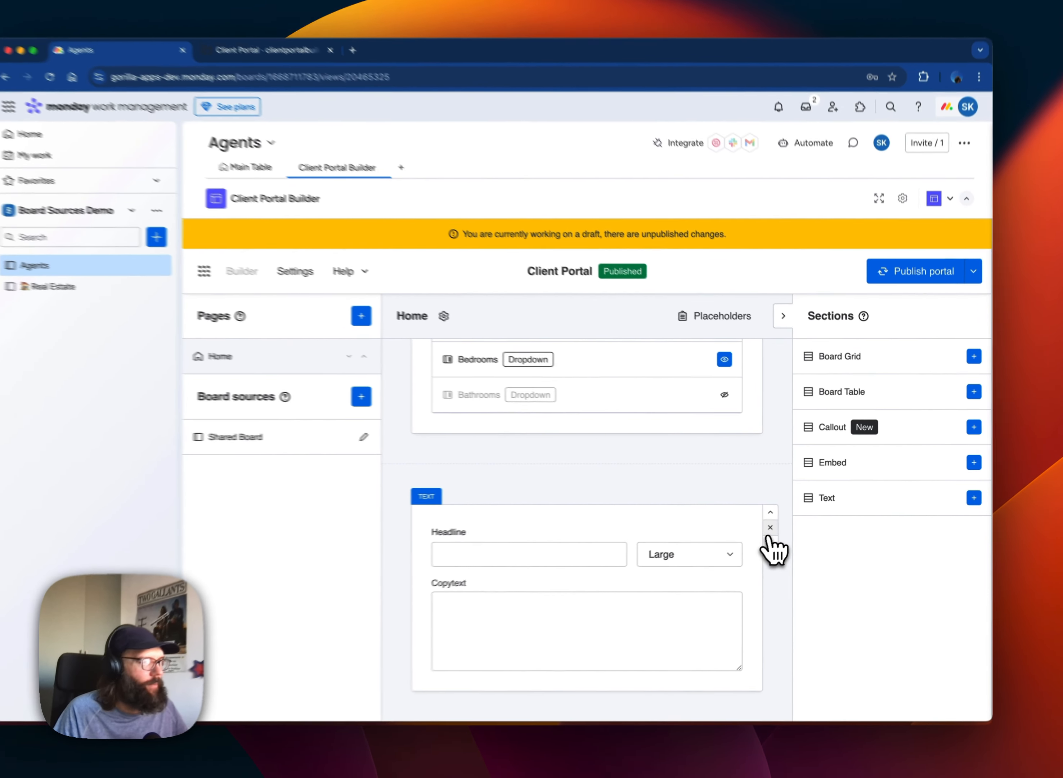
{"action": "scroll", "coordinate": [787, 551], "scroll_direction": "up", "scroll_amount": 5}
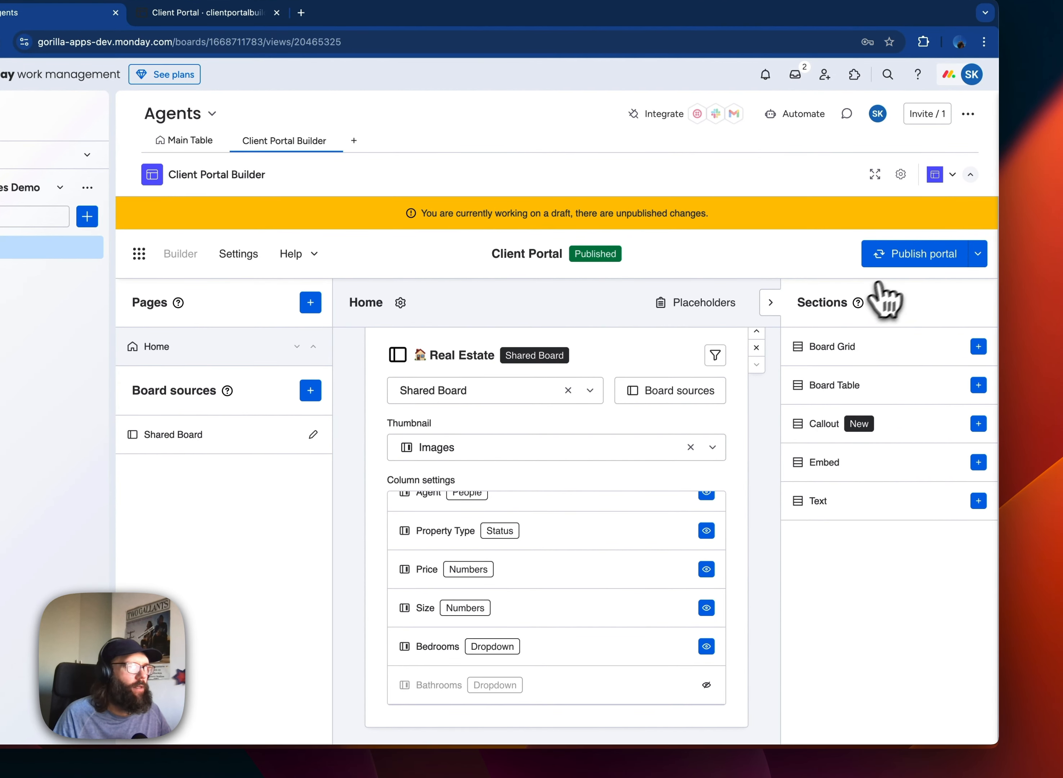
{"action": "left_click", "coordinate": [912, 259]}
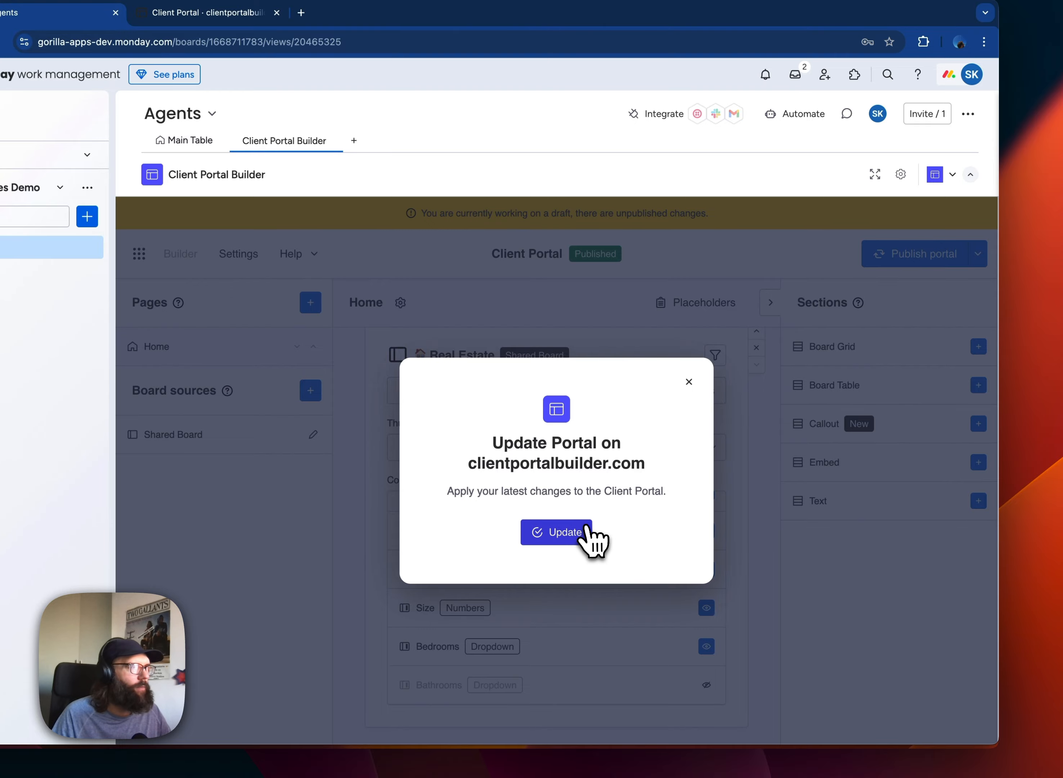
{"action": "left_click", "coordinate": [591, 539]}
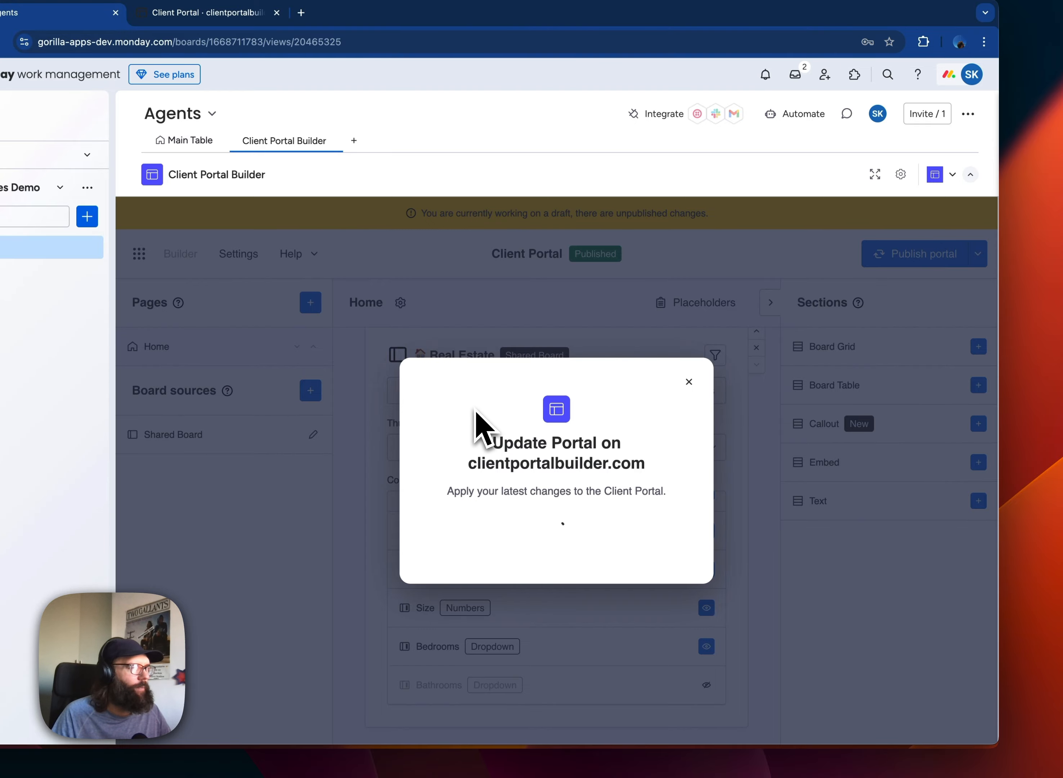
{"action": "left_click", "coordinate": [689, 383]}
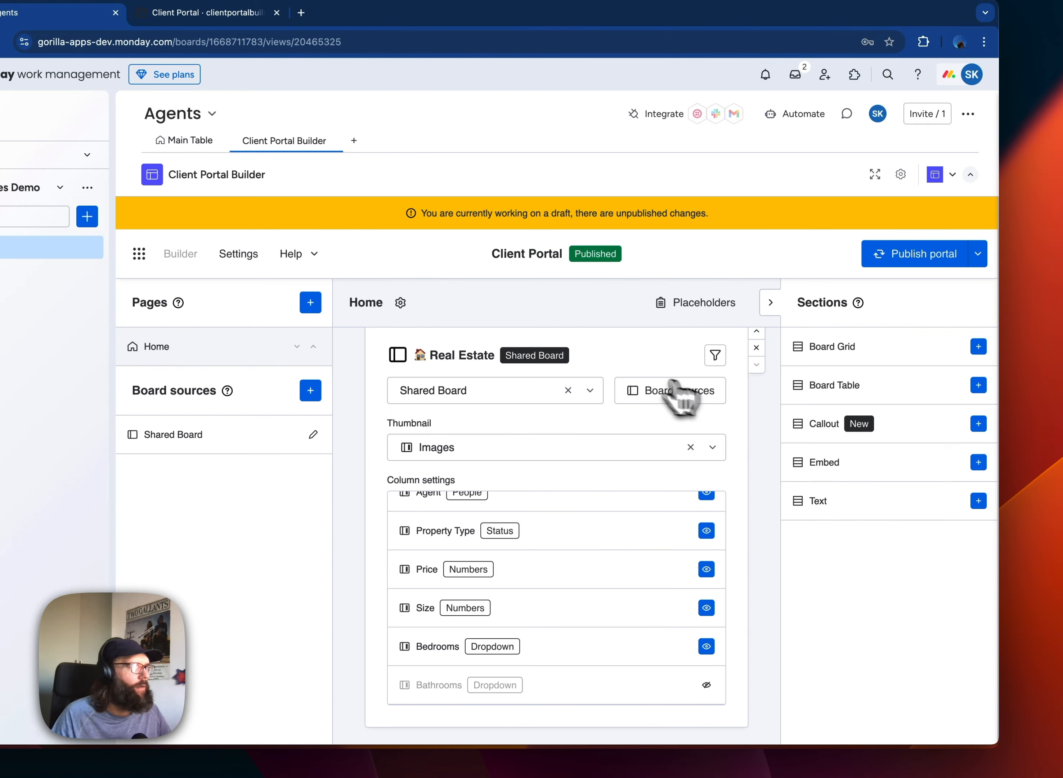
Review the published client portal's Home page, checking the greeting, the invoice table and the Real Estate property cards.
{"action": "left_click", "coordinate": [206, 13]}
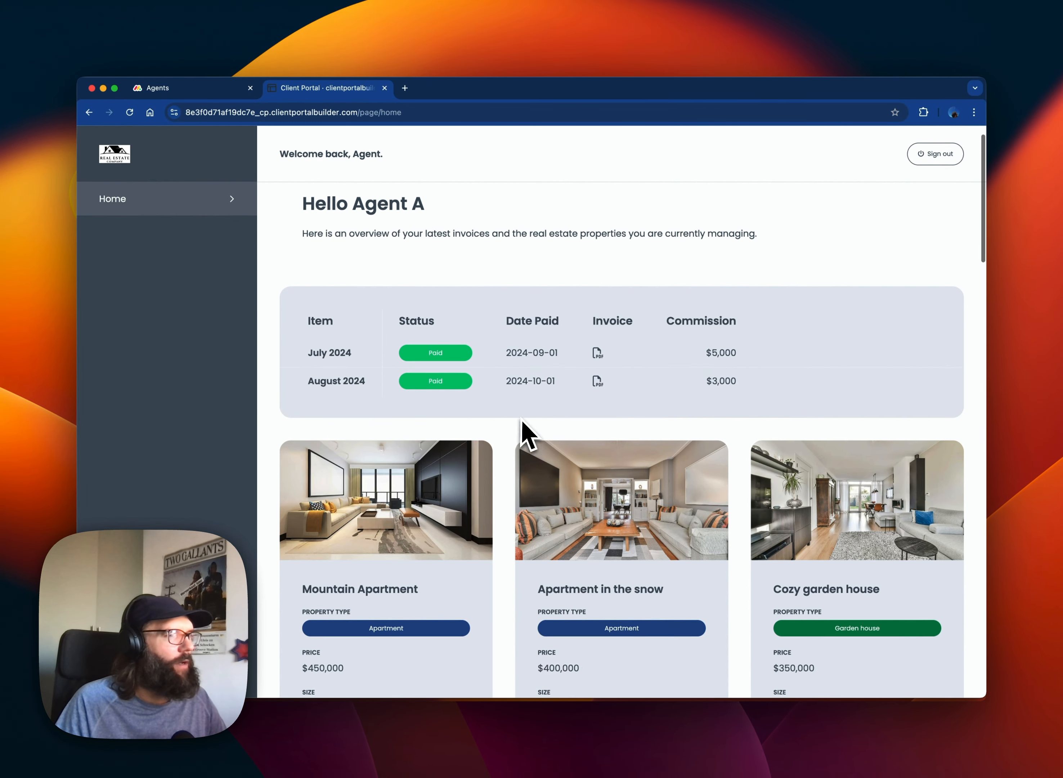
{"action": "scroll", "coordinate": [522, 434], "scroll_direction": "down", "scroll_amount": 5}
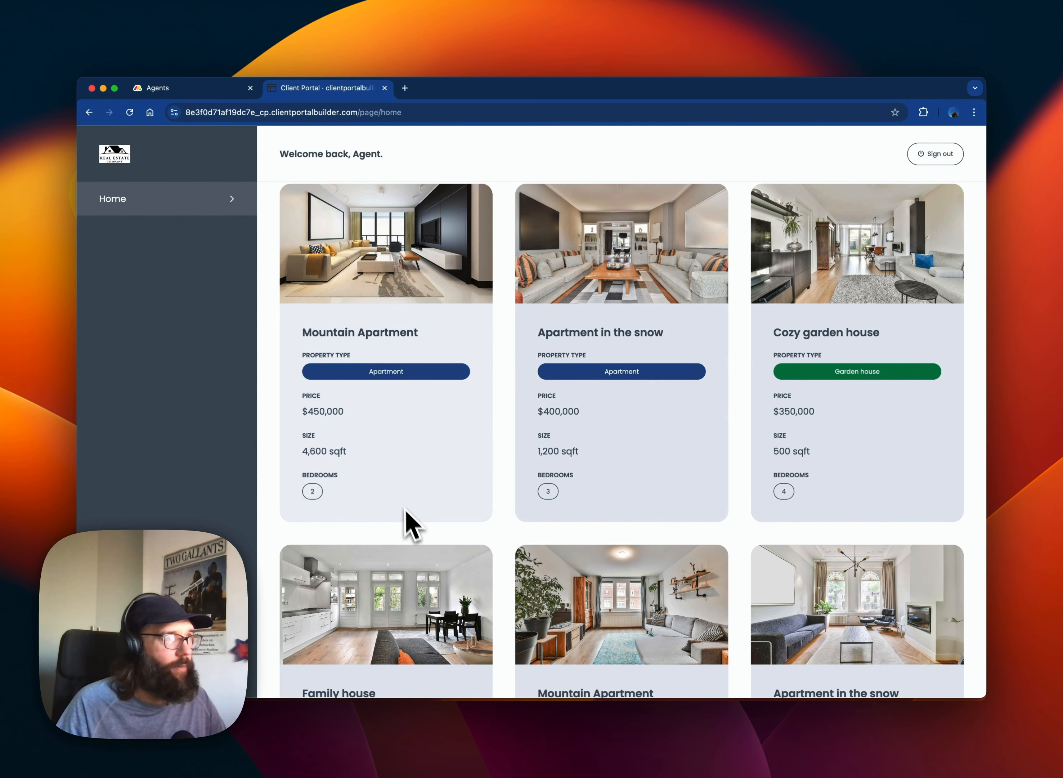
{"action": "scroll", "coordinate": [432, 565], "scroll_direction": "down", "scroll_amount": 4}
{"action": "scroll", "coordinate": [459, 608], "scroll_direction": "down", "scroll_amount": 9}
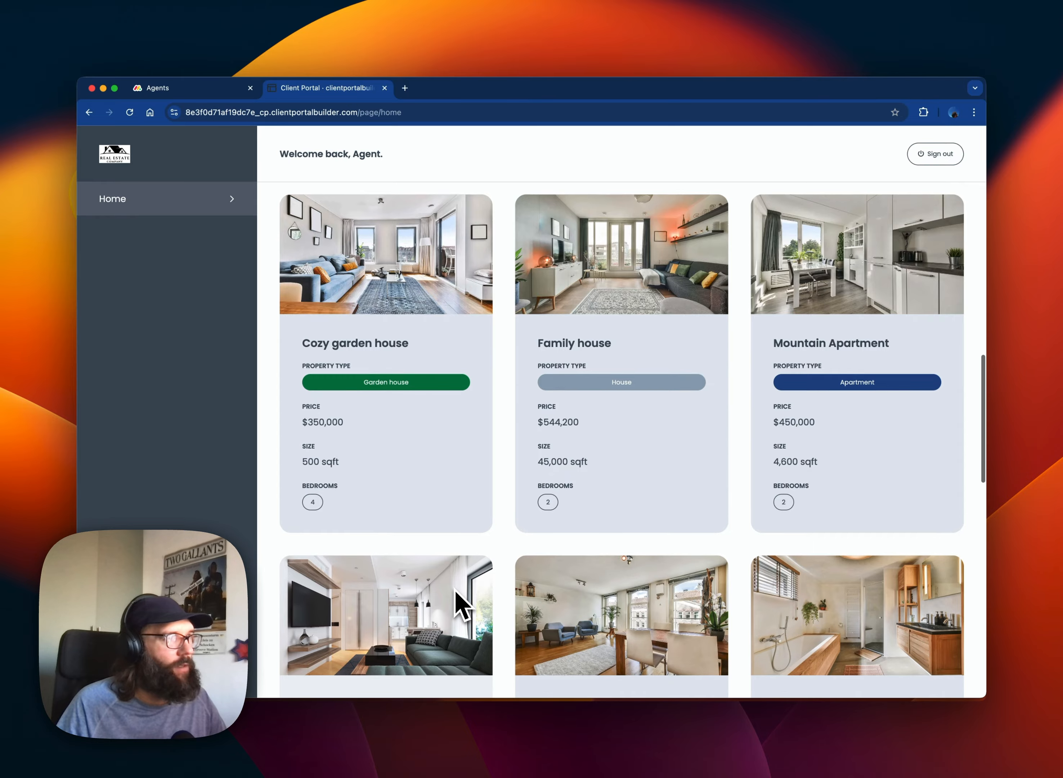
{"action": "scroll", "coordinate": [456, 592], "scroll_direction": "up", "scroll_amount": 15}
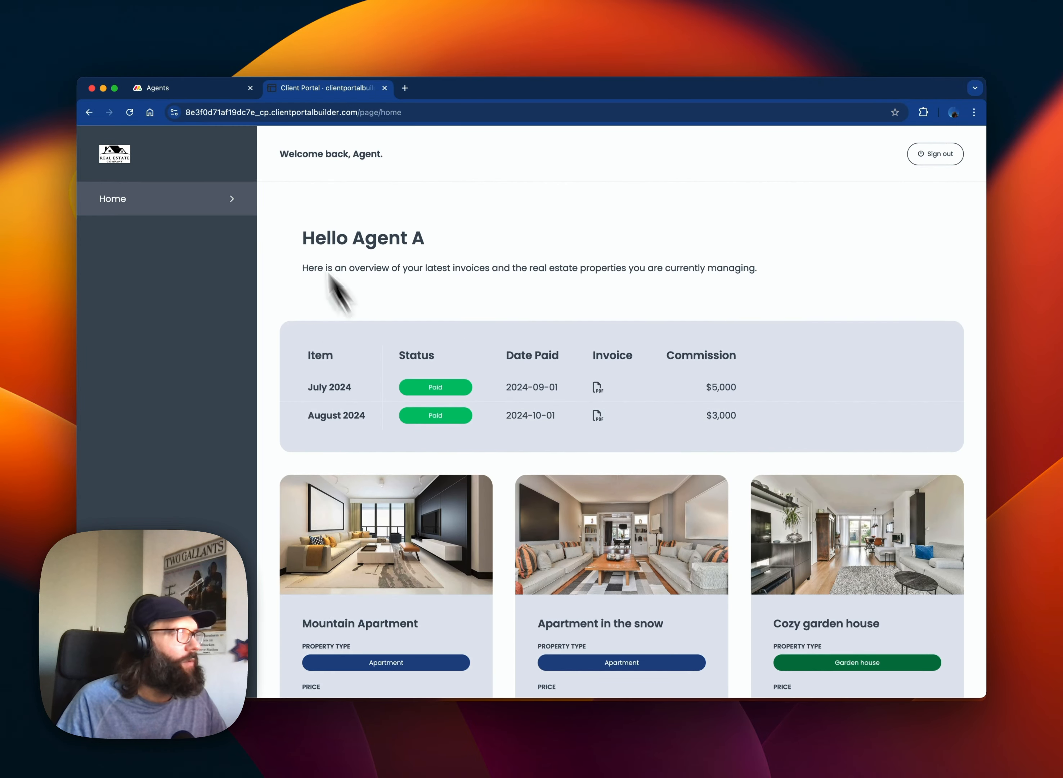
Add a Connect boards column at the end of the Real Estate board.
{"action": "left_click", "coordinate": [206, 87]}
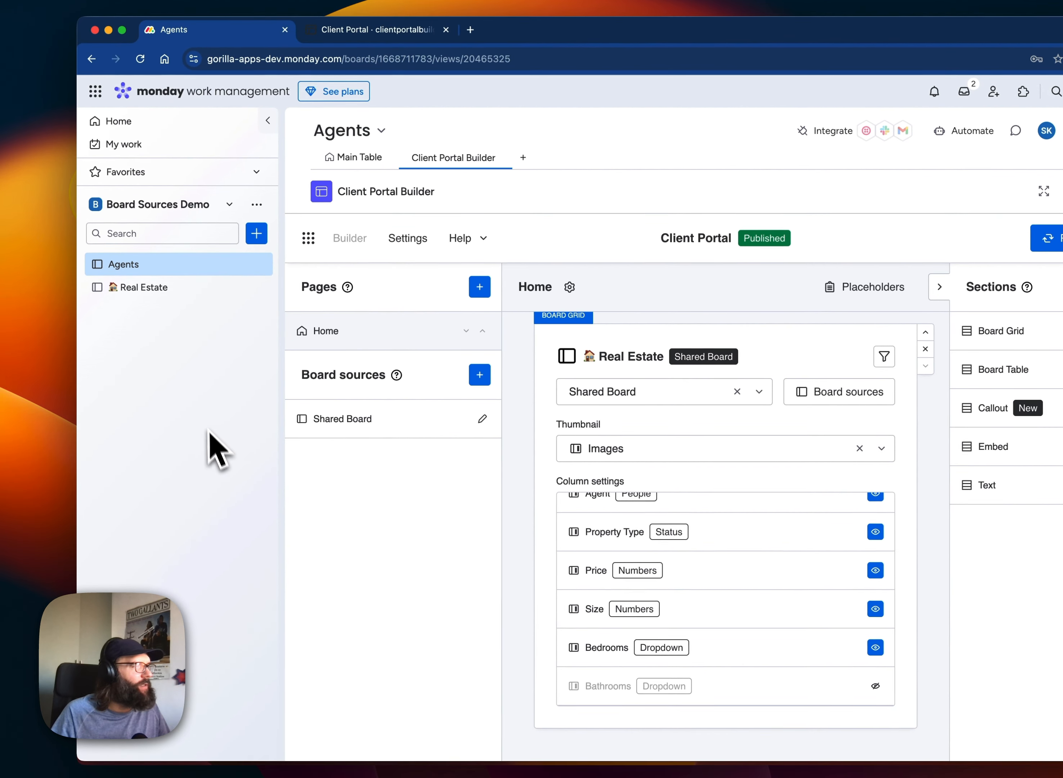
{"action": "left_click", "coordinate": [159, 289]}
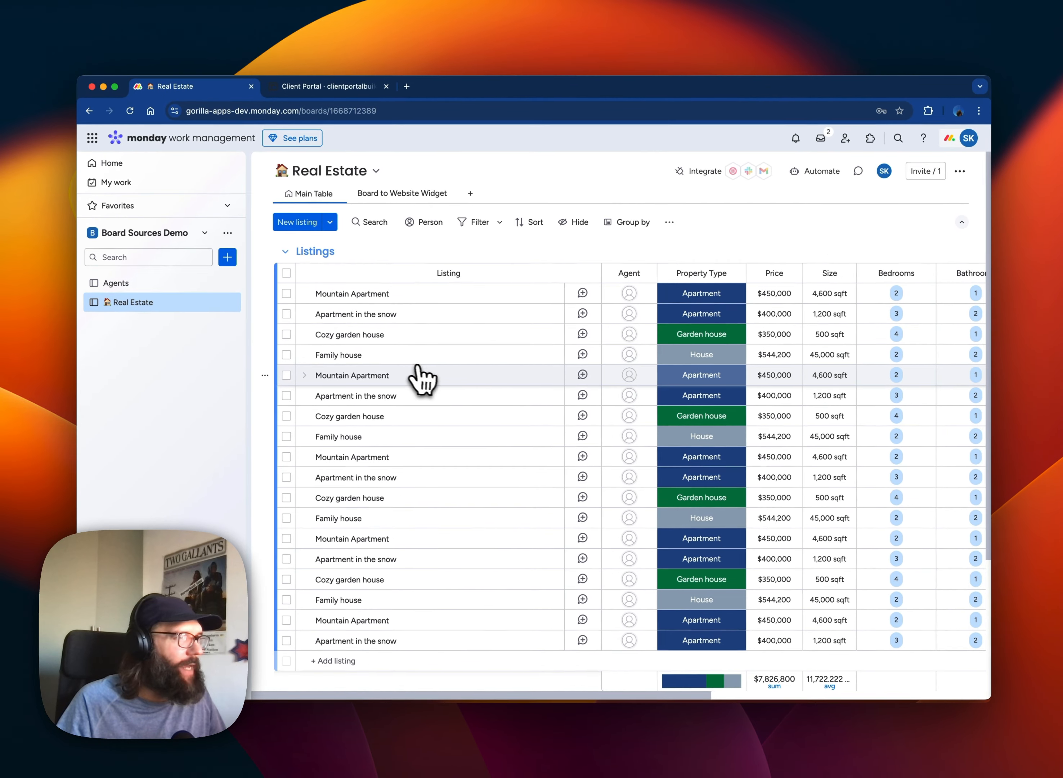
{"action": "scroll", "coordinate": [501, 378], "scroll_direction": "right", "scroll_amount": 10}
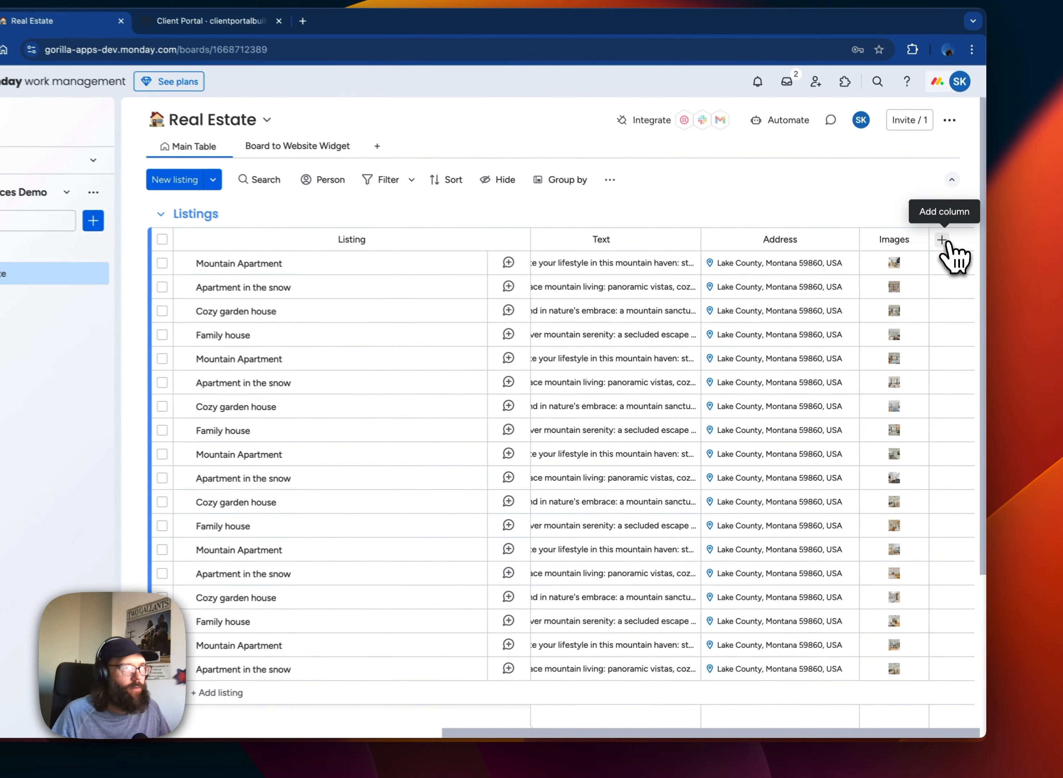
{"action": "left_click", "coordinate": [946, 241]}
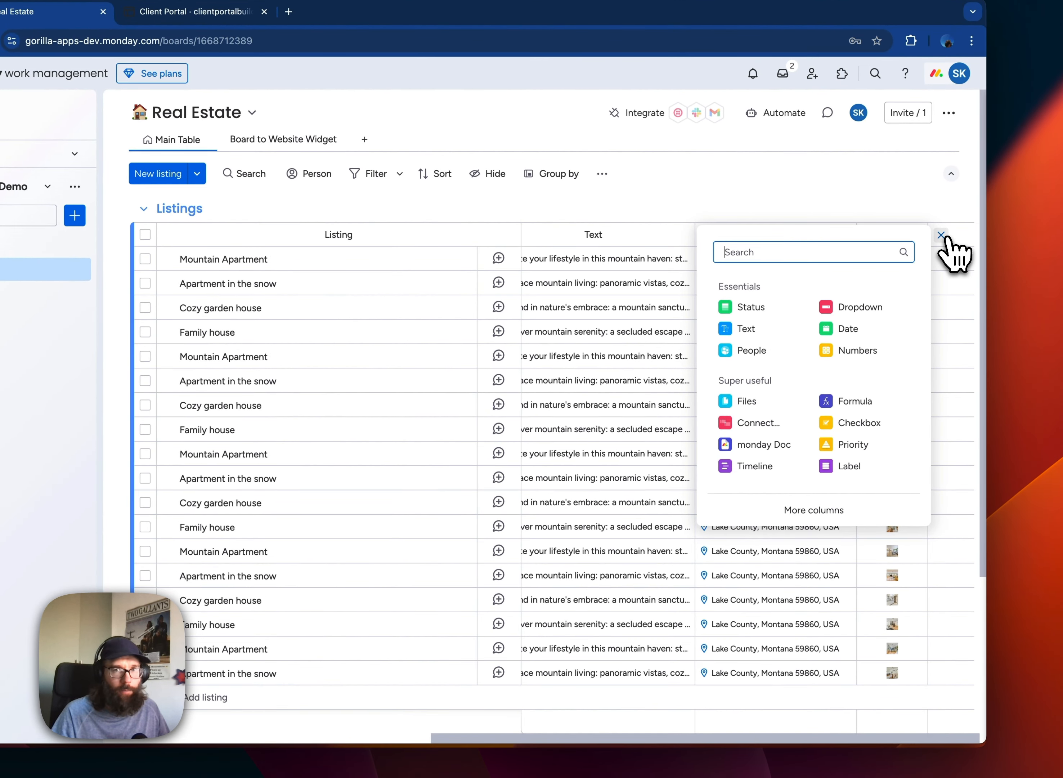
{"action": "type", "text": "conn"}
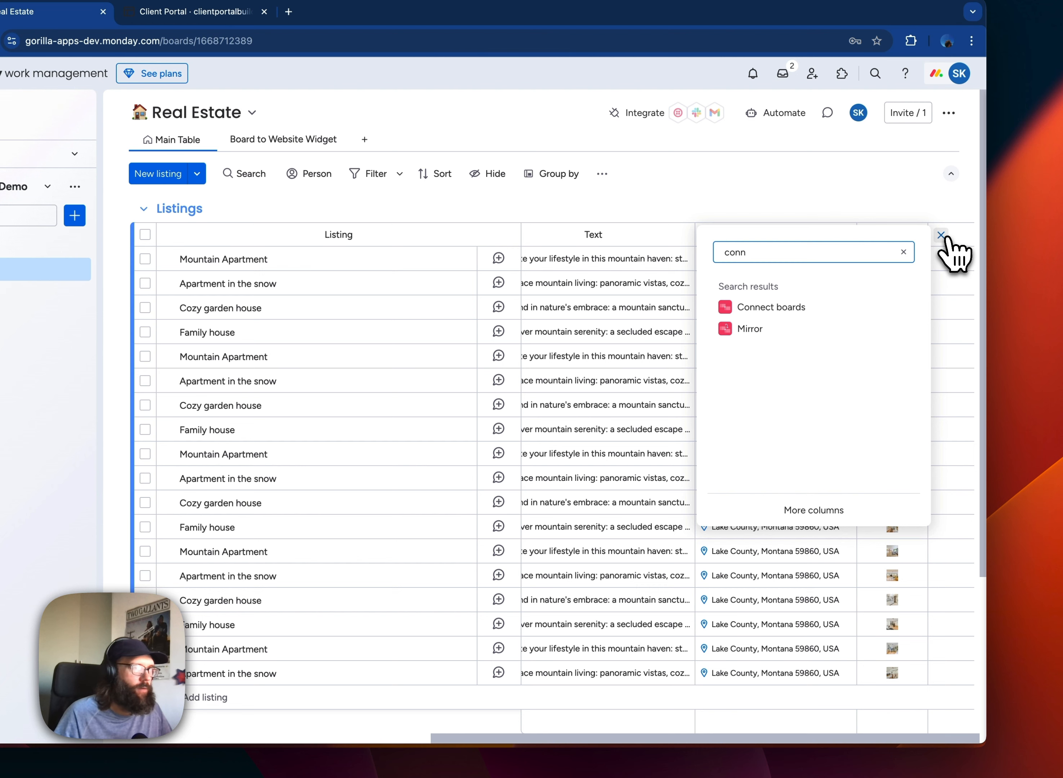
{"action": "left_click", "coordinate": [776, 307]}
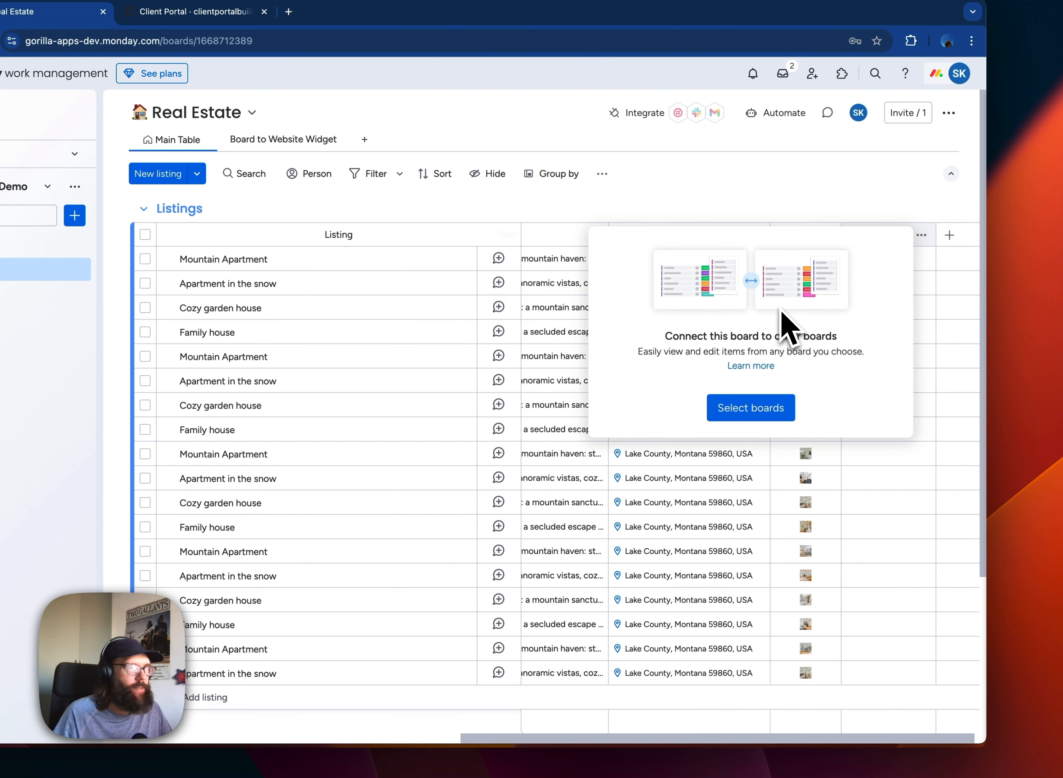
Connect the new column to the Agents board in Board Sources Demo, and skip creating a mirror column.
{"action": "left_click", "coordinate": [768, 423]}
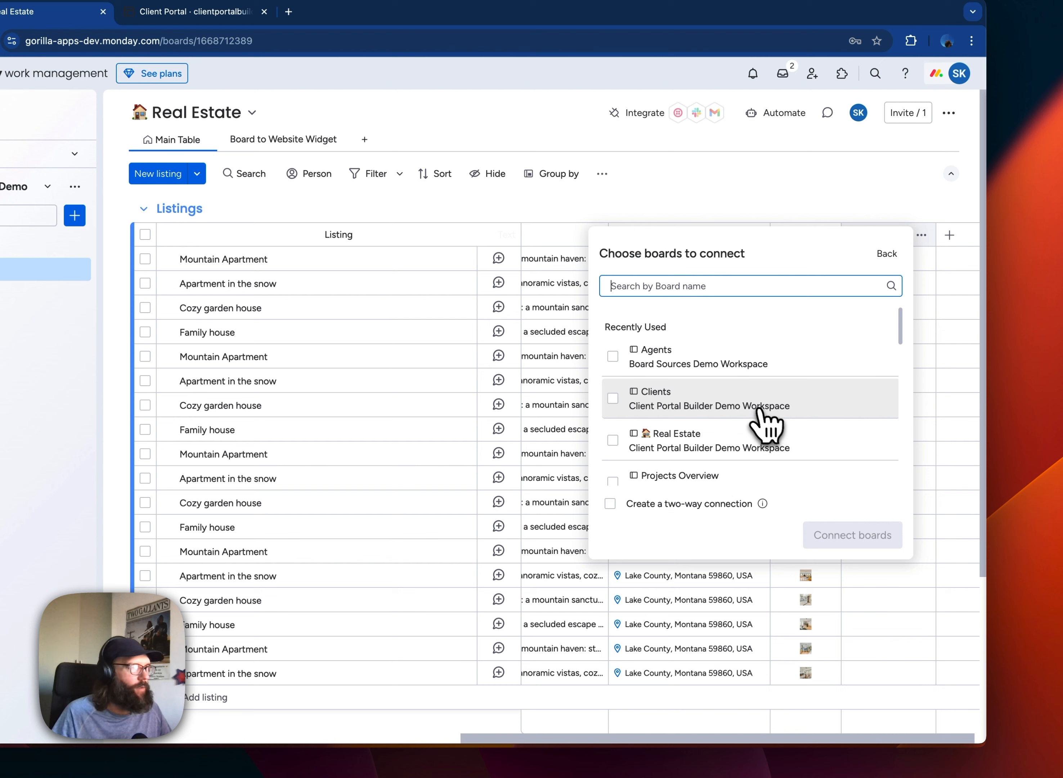
{"action": "left_click", "coordinate": [613, 357]}
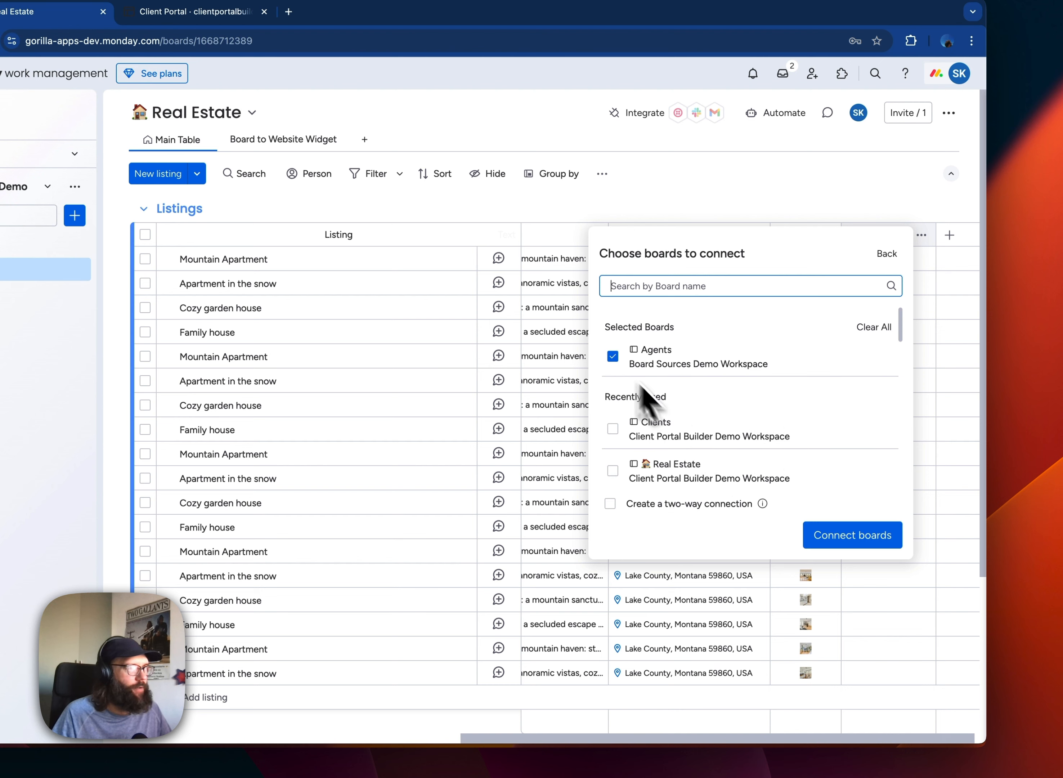
{"action": "left_click", "coordinate": [818, 534]}
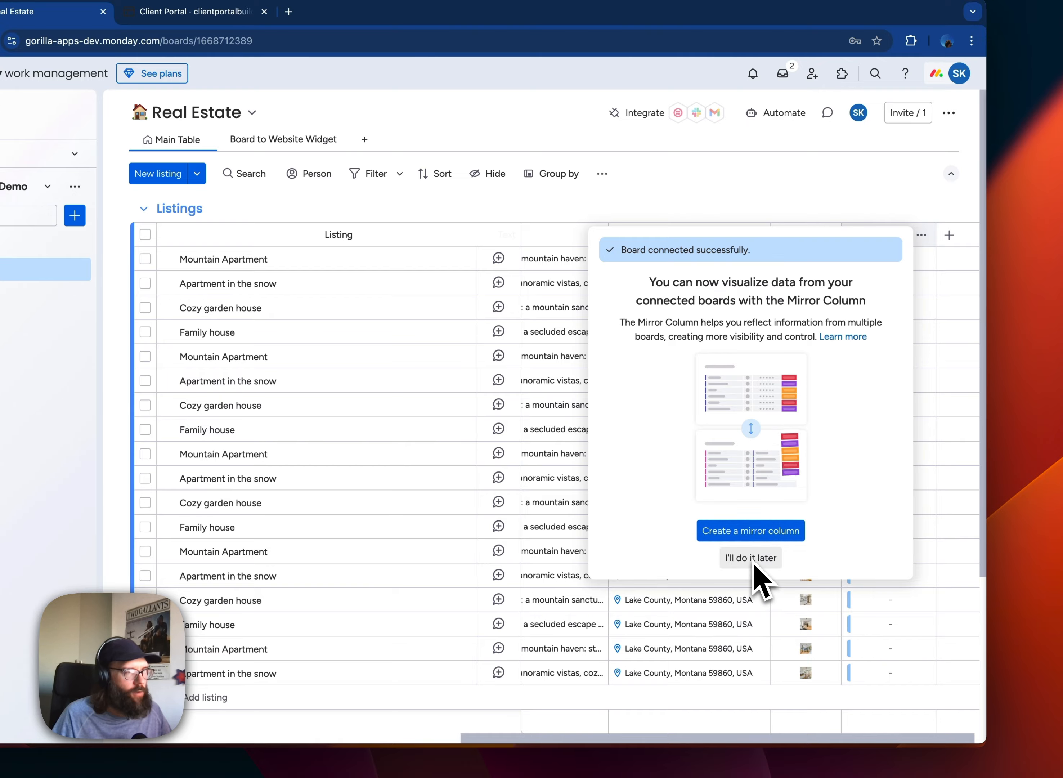
{"action": "left_click", "coordinate": [751, 557]}
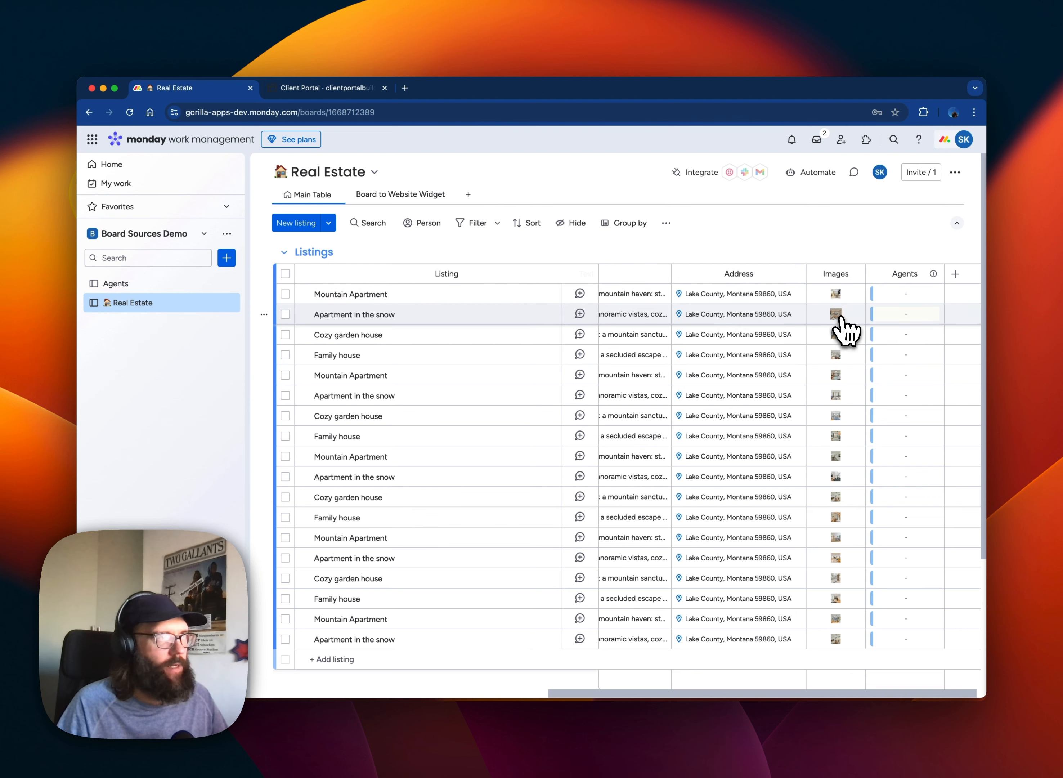
Link Agent A to the first three listings in the Real Estate board's Agents column.
{"action": "mouse_move", "coordinate": [838, 317]}
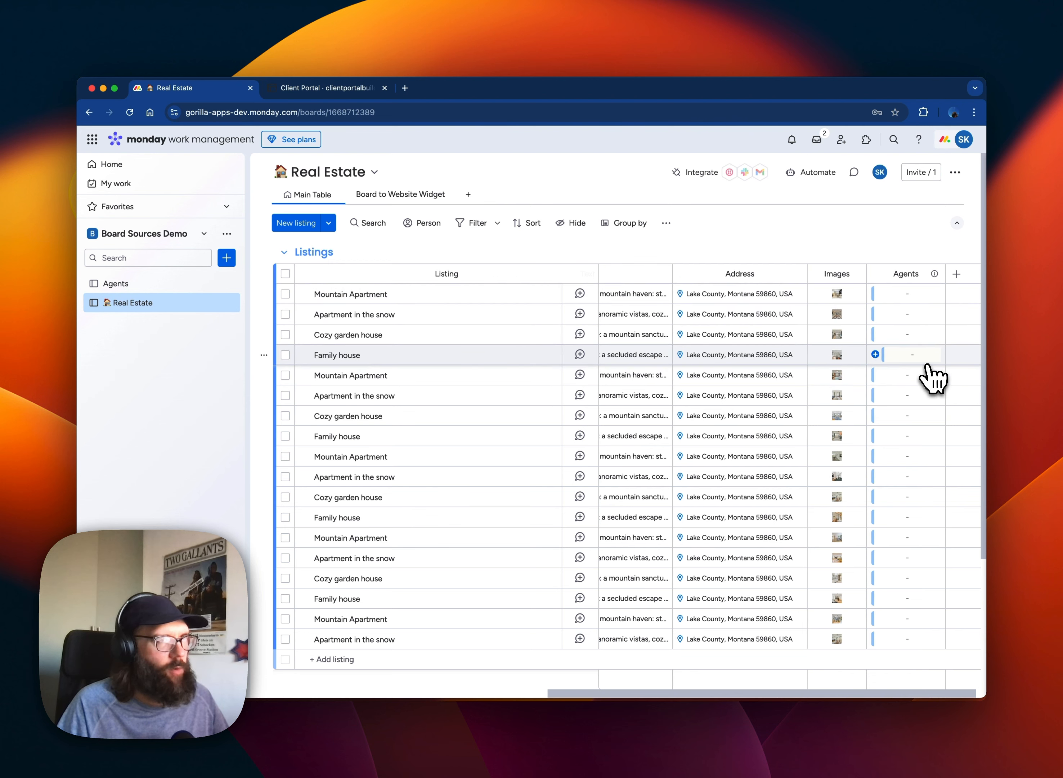
{"action": "scroll", "coordinate": [928, 366], "scroll_direction": "right", "scroll_amount": 1}
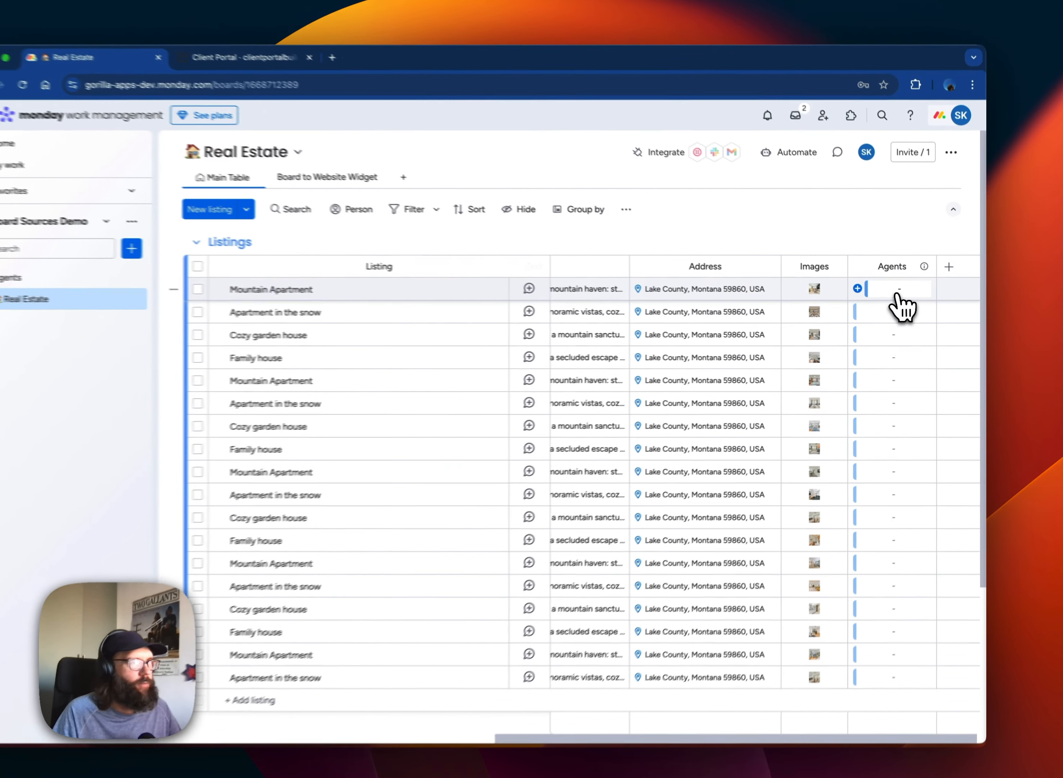
{"action": "left_click", "coordinate": [907, 298]}
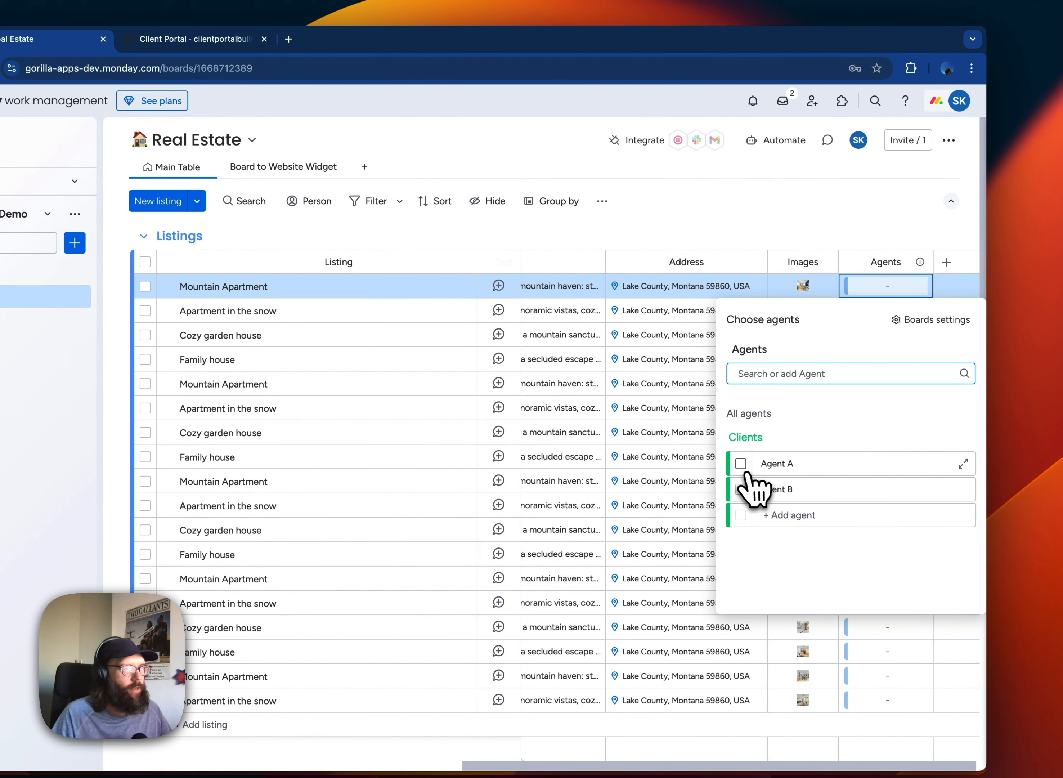
{"action": "left_click", "coordinate": [742, 465]}
{"action": "left_click", "coordinate": [710, 230]}
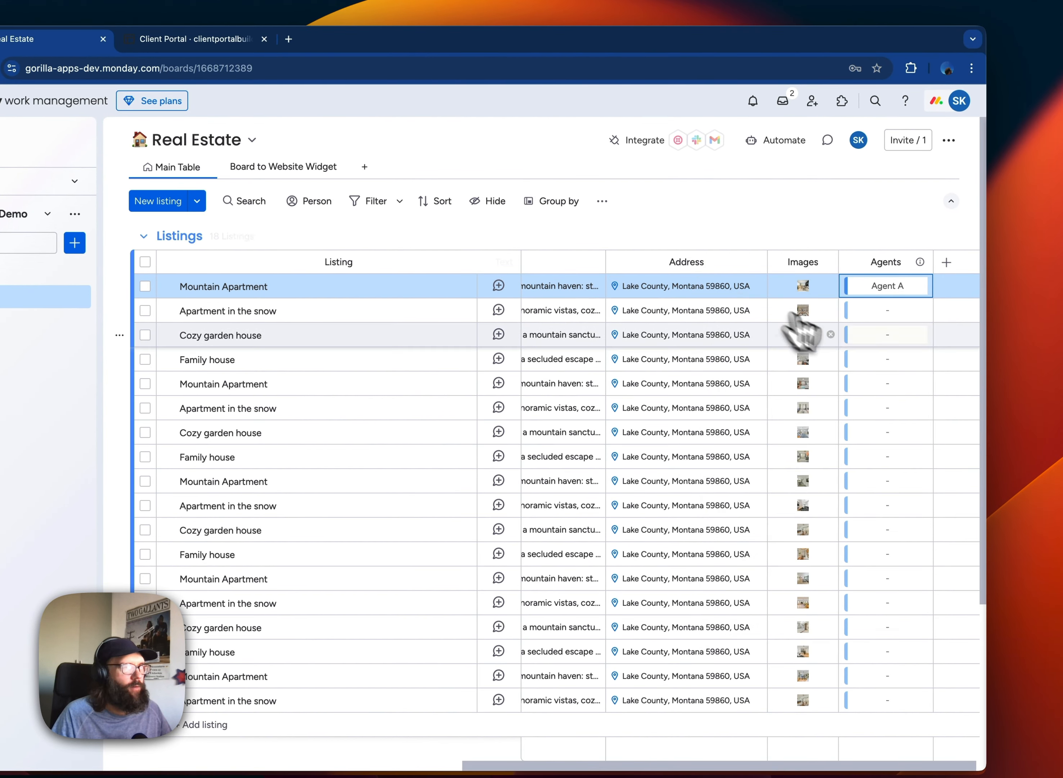
{"action": "left_click", "coordinate": [886, 314]}
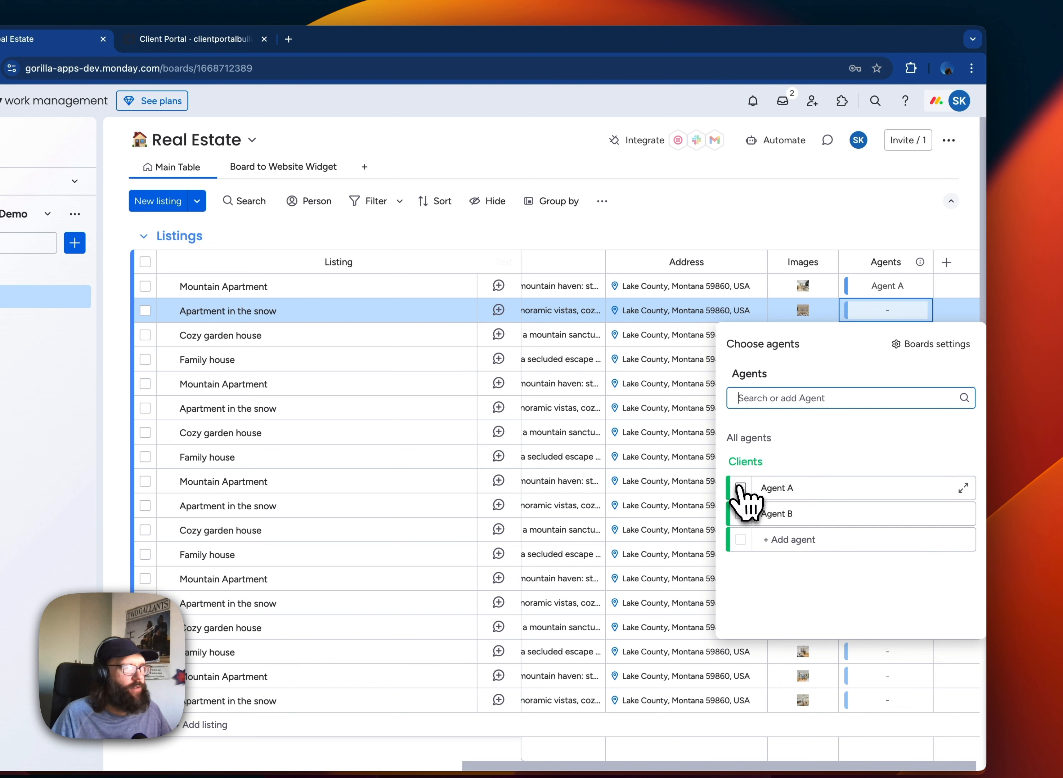
{"action": "left_click", "coordinate": [743, 488]}
{"action": "left_click", "coordinate": [746, 247]}
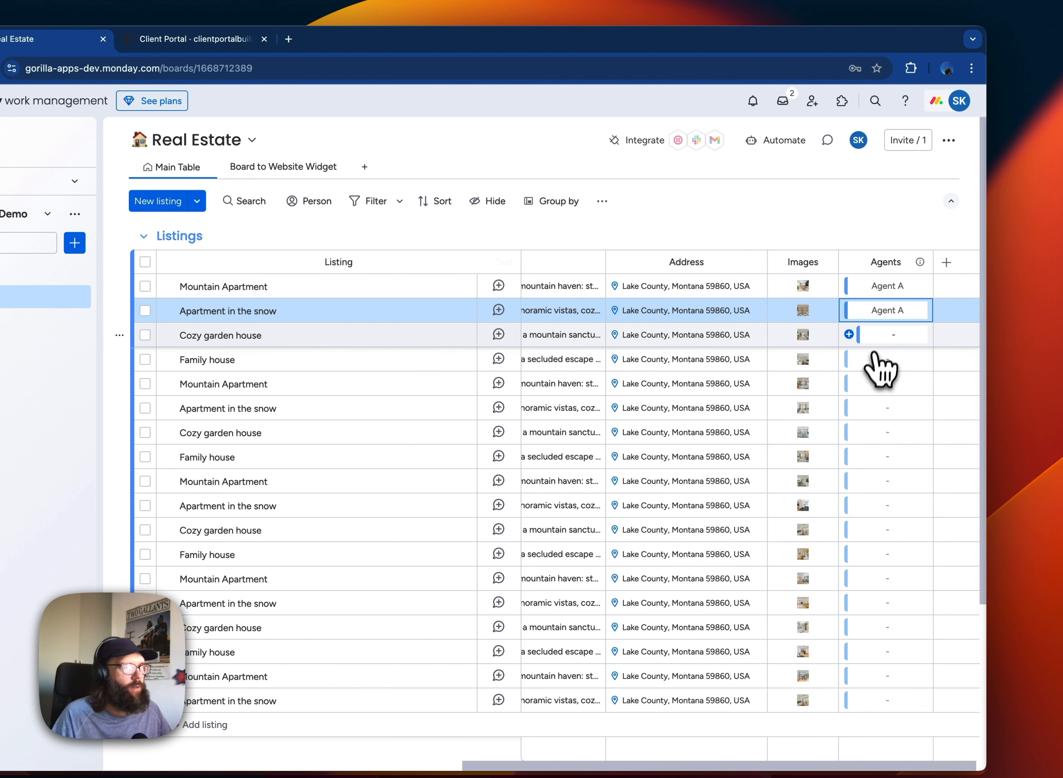
{"action": "left_click", "coordinate": [876, 340]}
{"action": "left_click", "coordinate": [741, 512]}
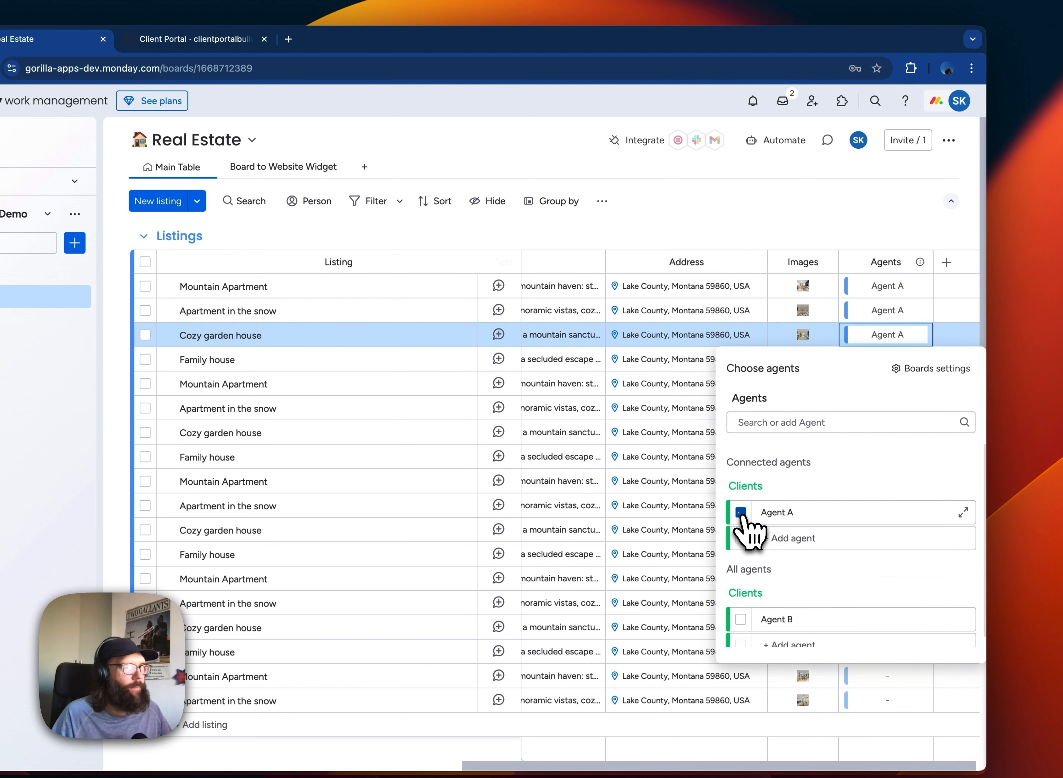
{"action": "left_click", "coordinate": [710, 192]}
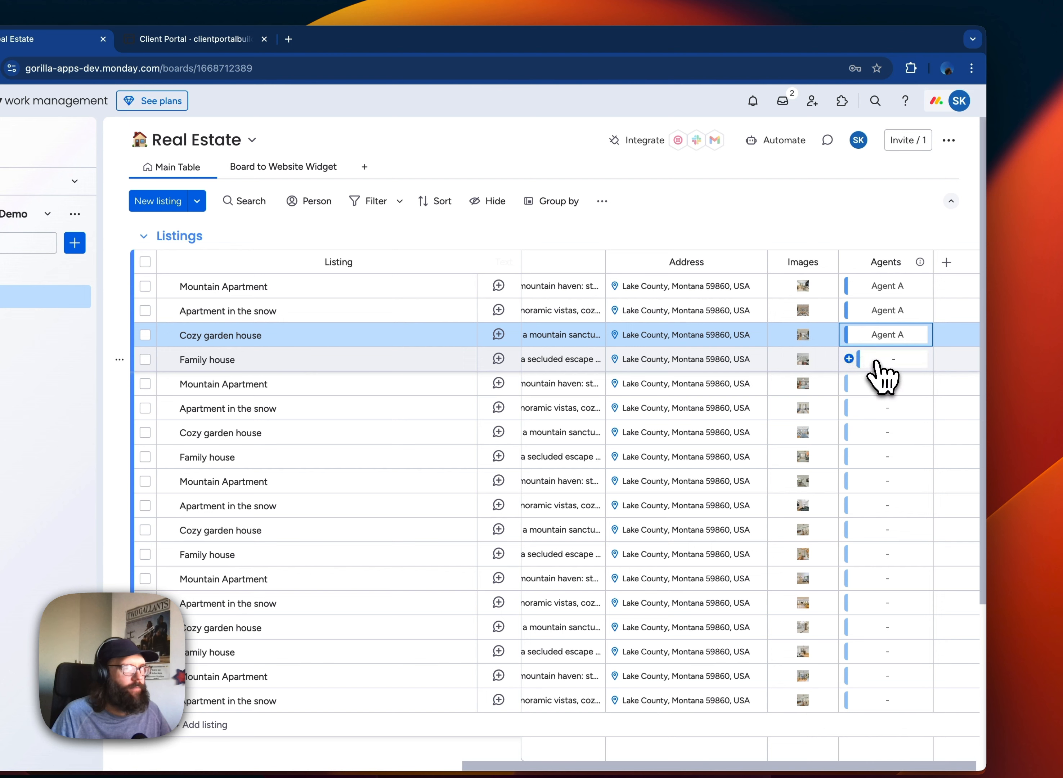
Link Agent B to the fourth and fifth listings, Family house and Mountain Apartment, in the Agents column.
{"action": "left_click", "coordinate": [876, 362]}
{"action": "left_click", "coordinate": [752, 564]}
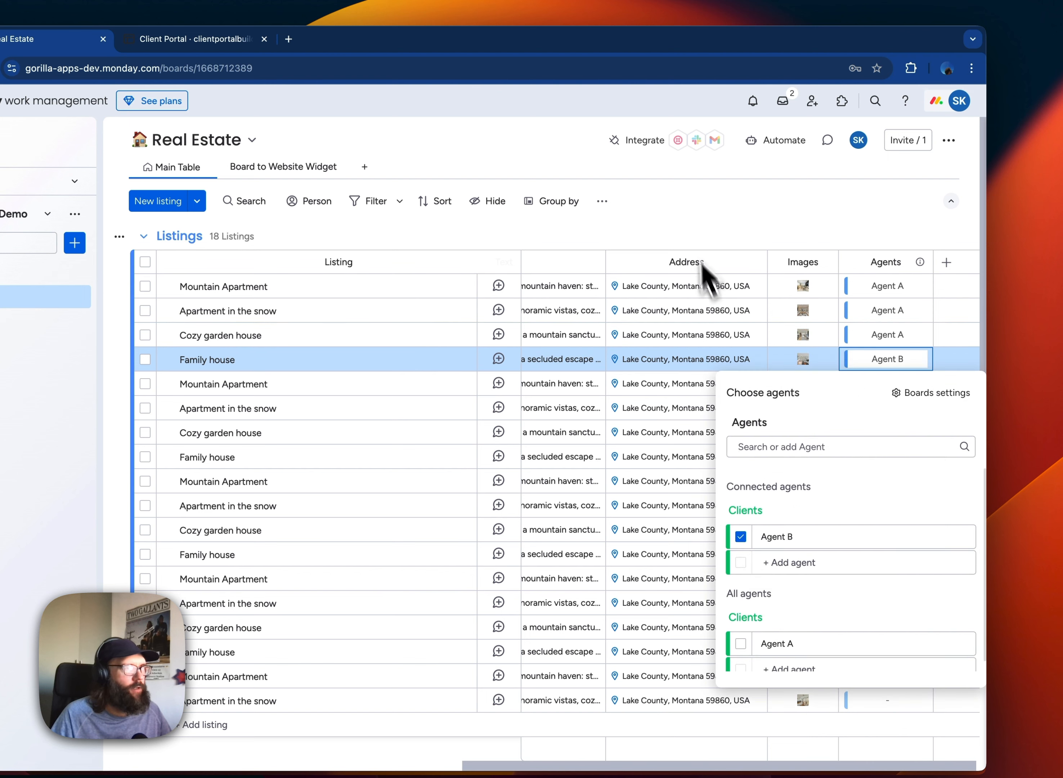
{"action": "left_click", "coordinate": [711, 288]}
{"action": "left_click", "coordinate": [890, 386]}
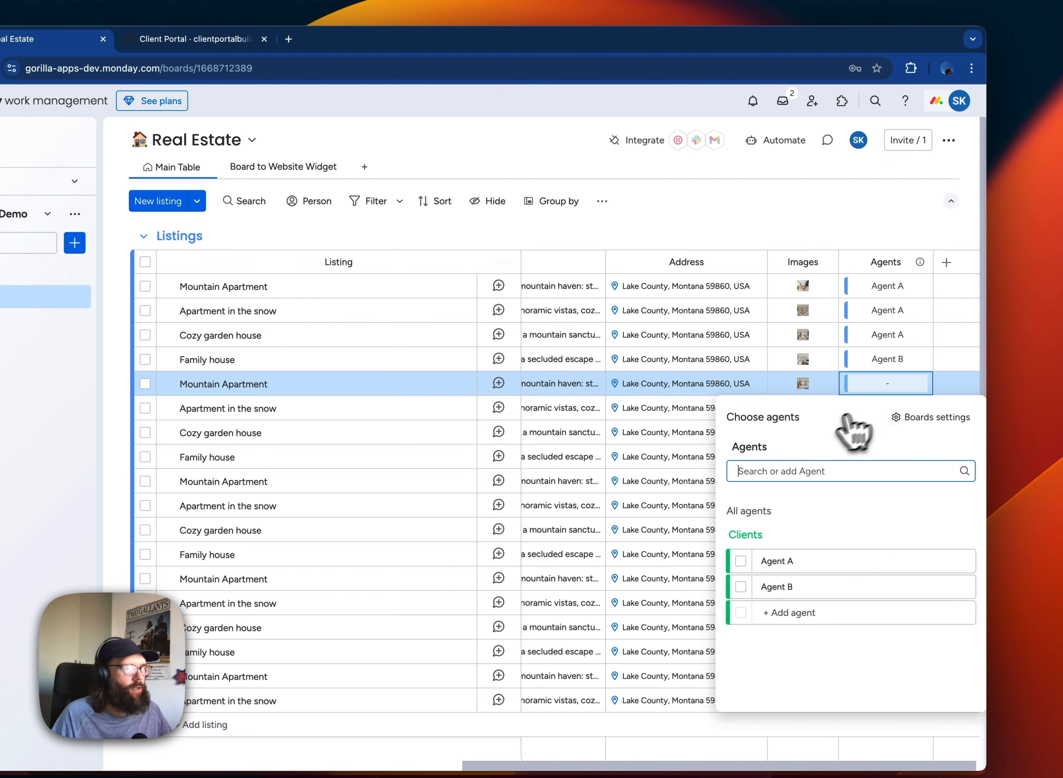
{"action": "left_click", "coordinate": [752, 585]}
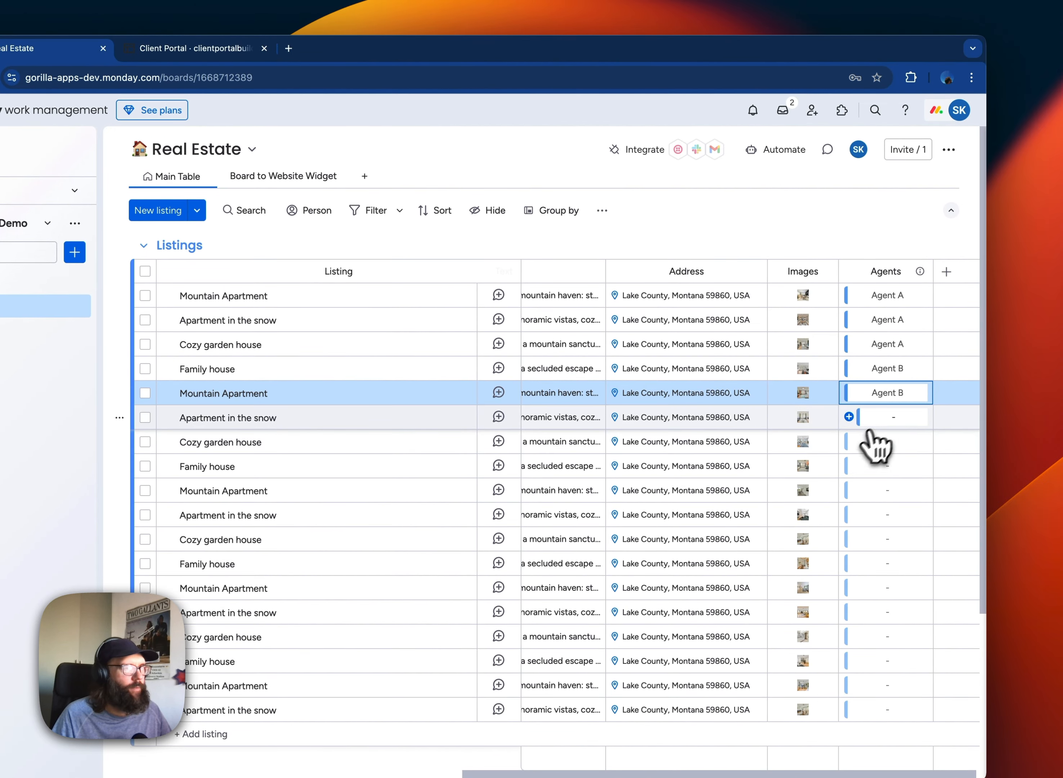
Link both Agent A and Agent B to the sixth listing, Apartment in the snow, in the Agents column.
{"action": "left_click", "coordinate": [886, 411]}
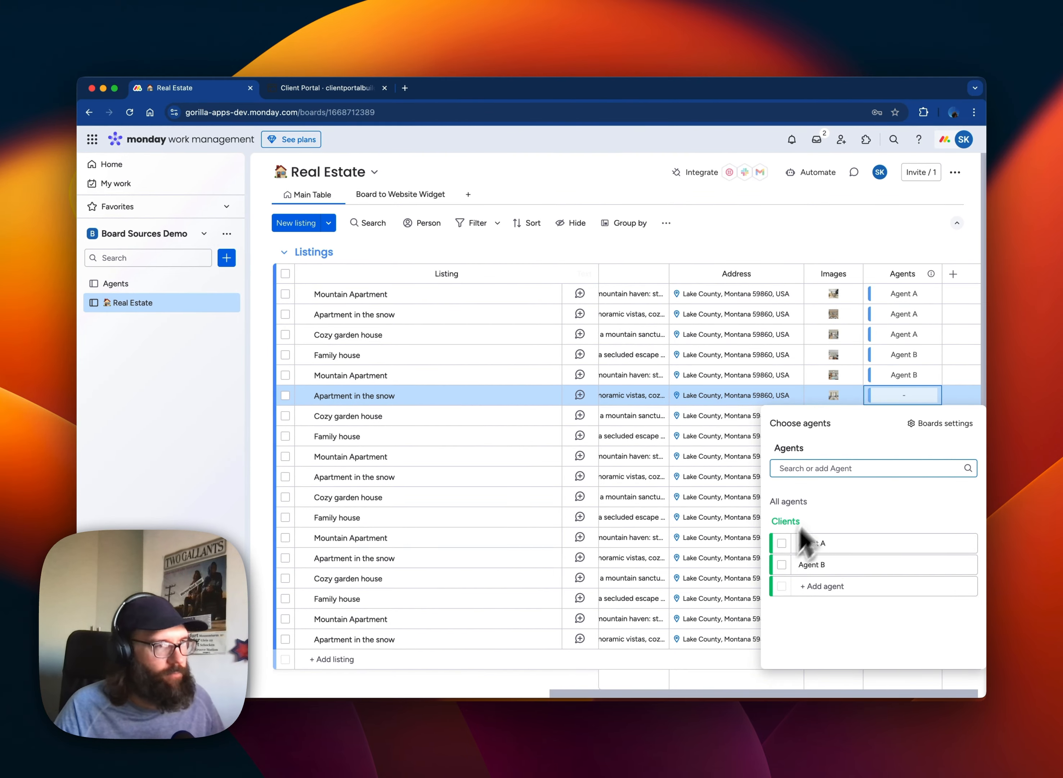
{"action": "left_click", "coordinate": [781, 543]}
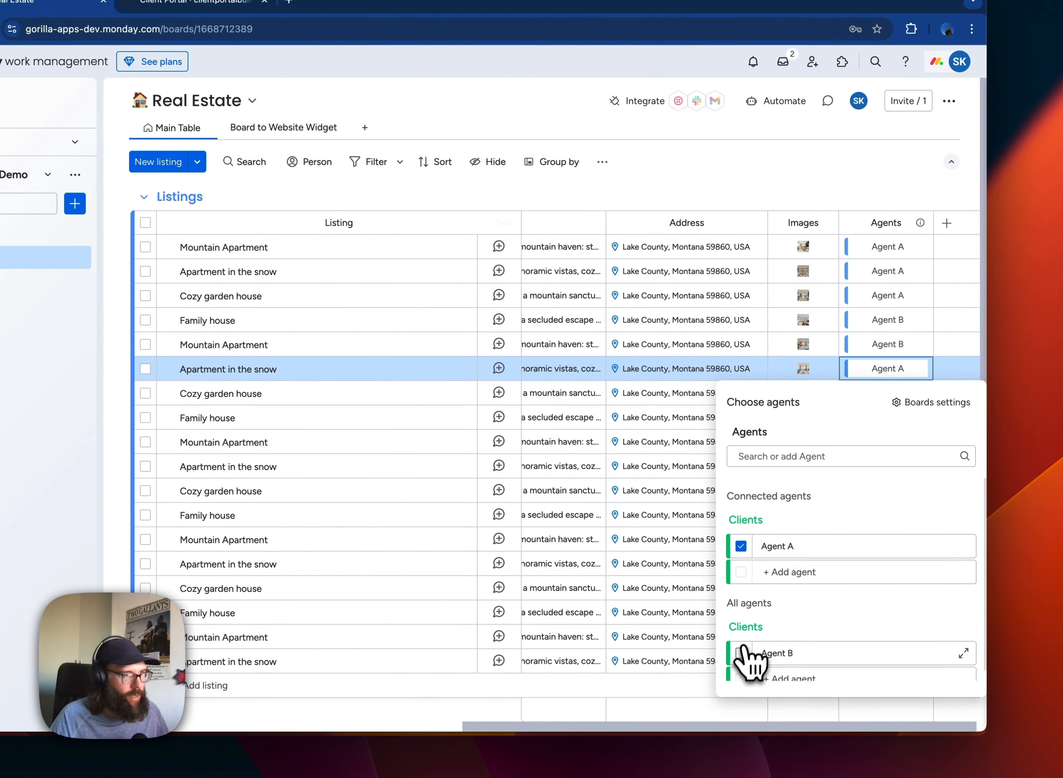
{"action": "left_click", "coordinate": [741, 653]}
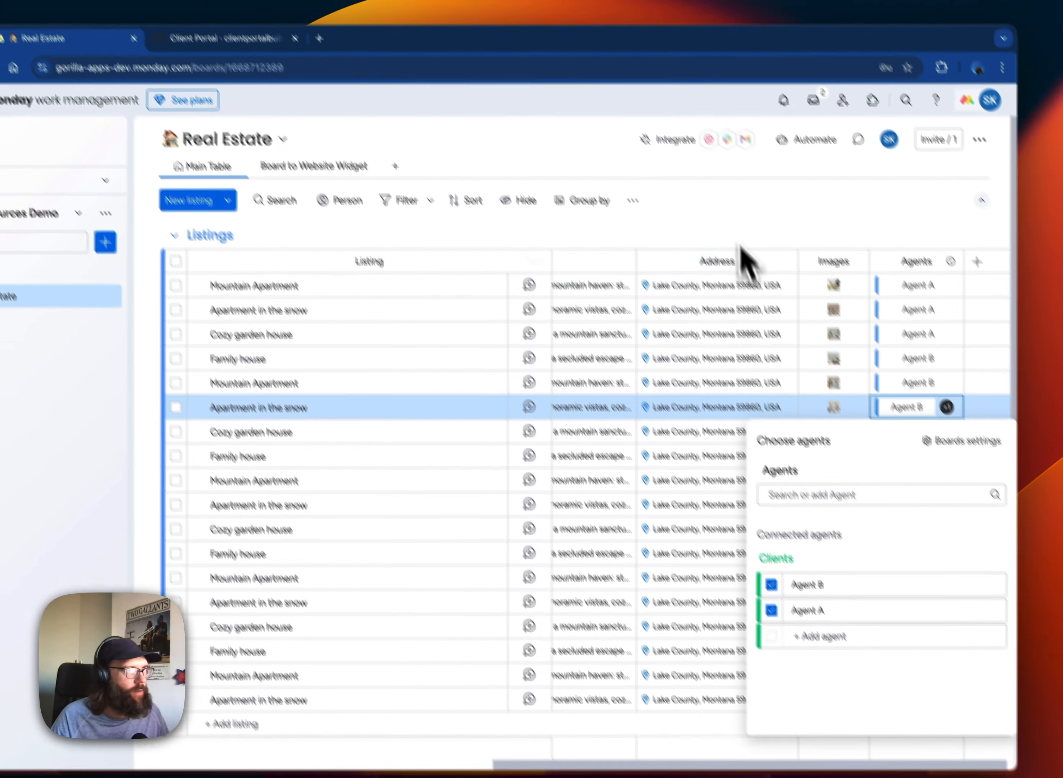
{"action": "left_click", "coordinate": [695, 182]}
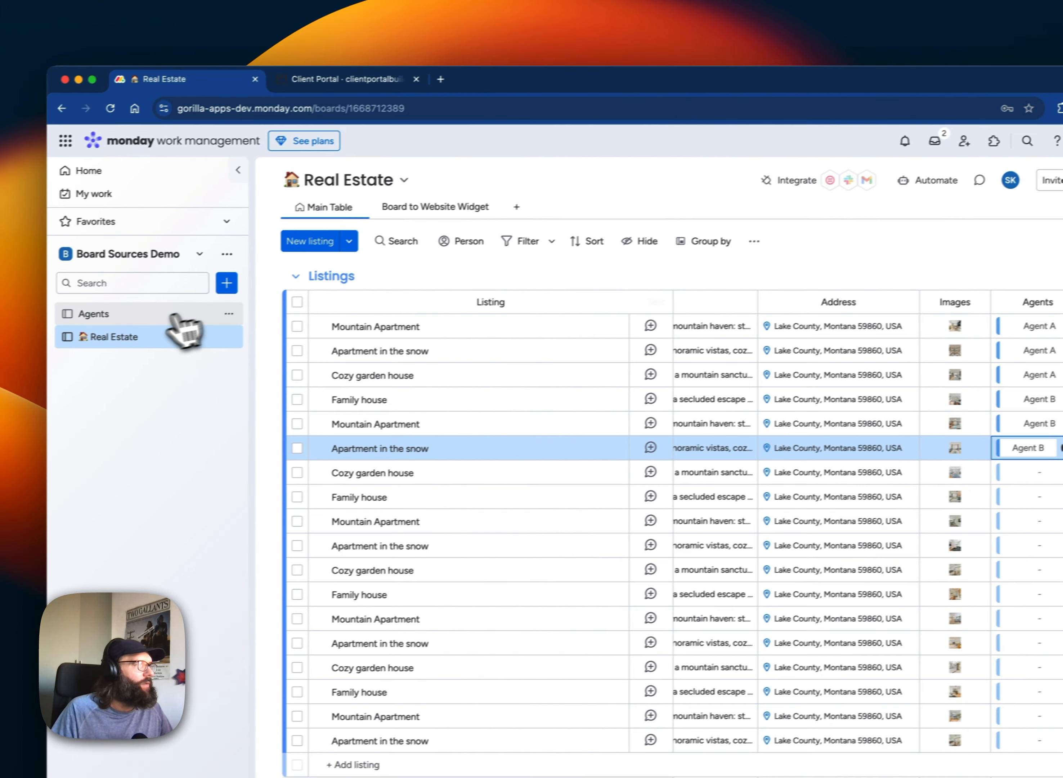
Return to the Agents board's Client Portal Builder and remove the Real Estate board grid section from the Home page.
{"action": "left_click", "coordinate": [140, 312]}
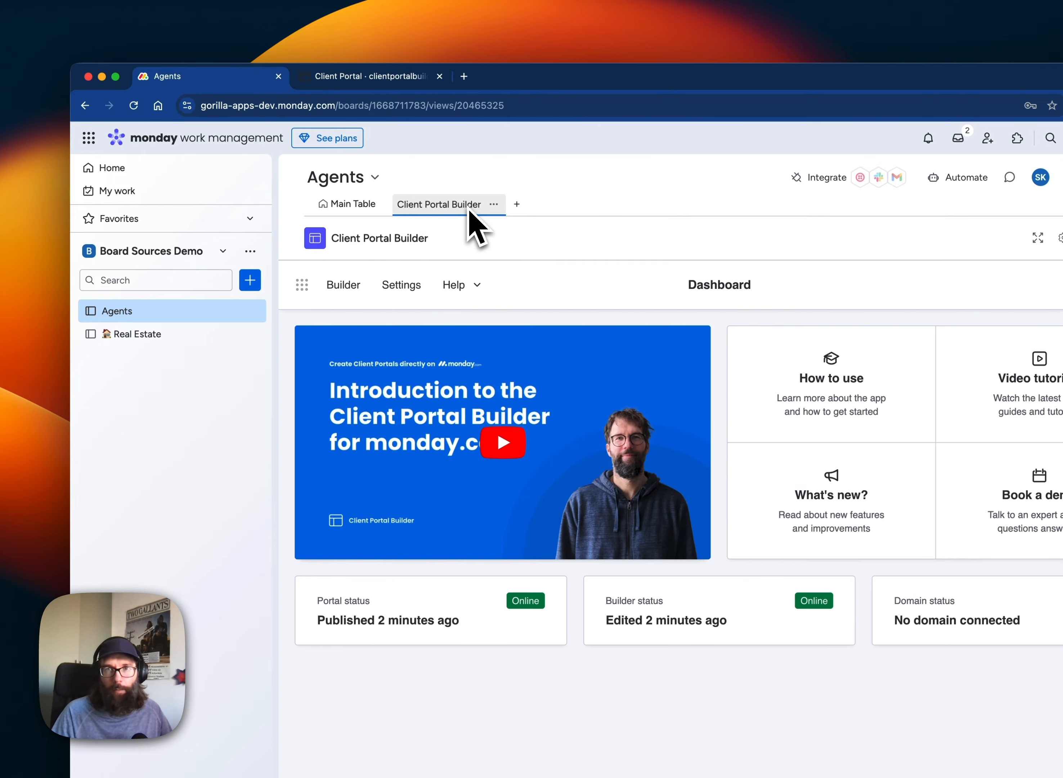
{"action": "left_click", "coordinate": [345, 286]}
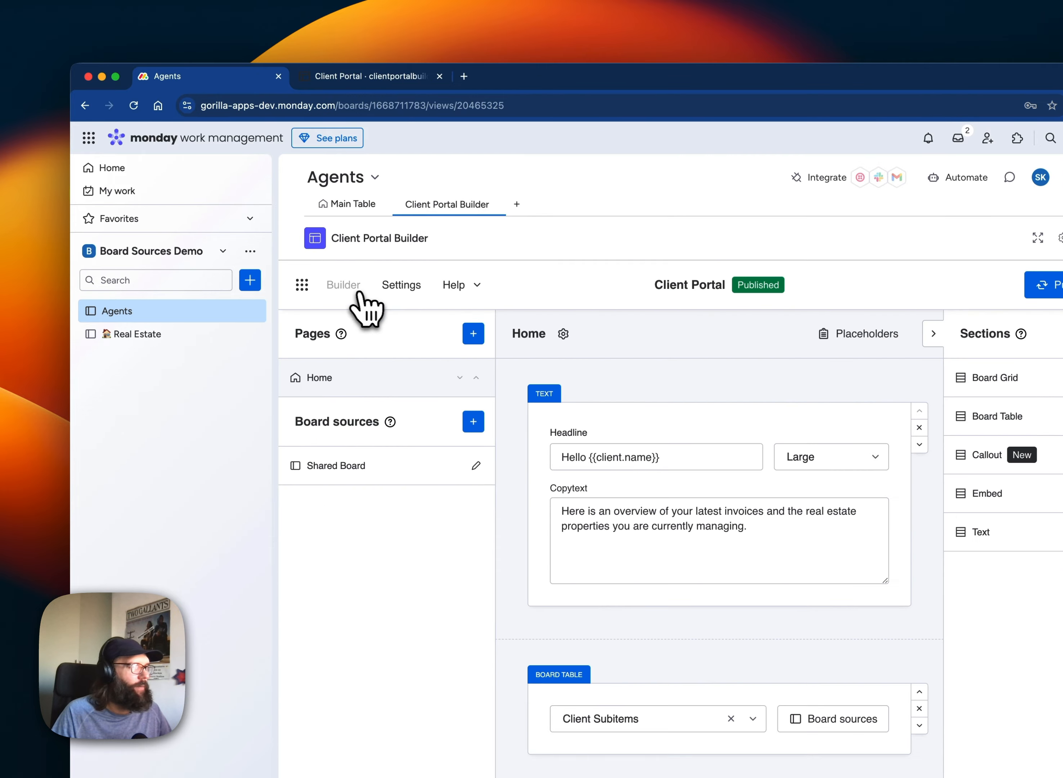
{"action": "scroll", "coordinate": [711, 464], "scroll_direction": "down", "scroll_amount": 3}
{"action": "scroll", "coordinate": [611, 408], "scroll_direction": "down", "scroll_amount": 5}
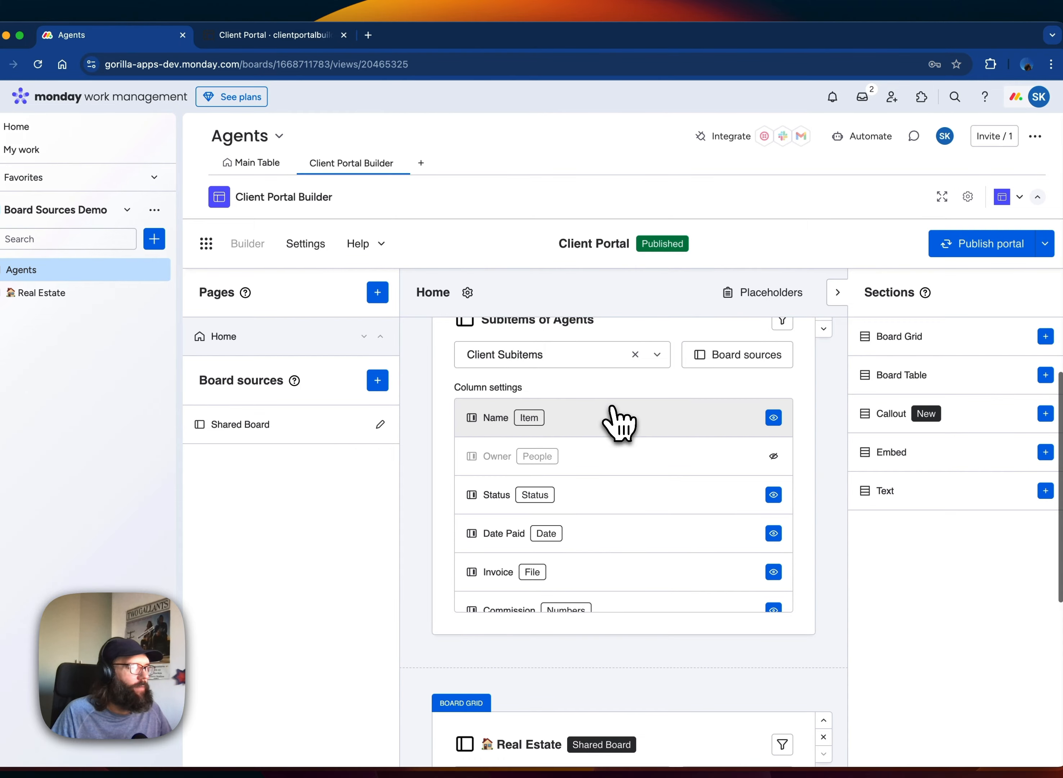
{"action": "scroll", "coordinate": [795, 484], "scroll_direction": "down", "scroll_amount": 6}
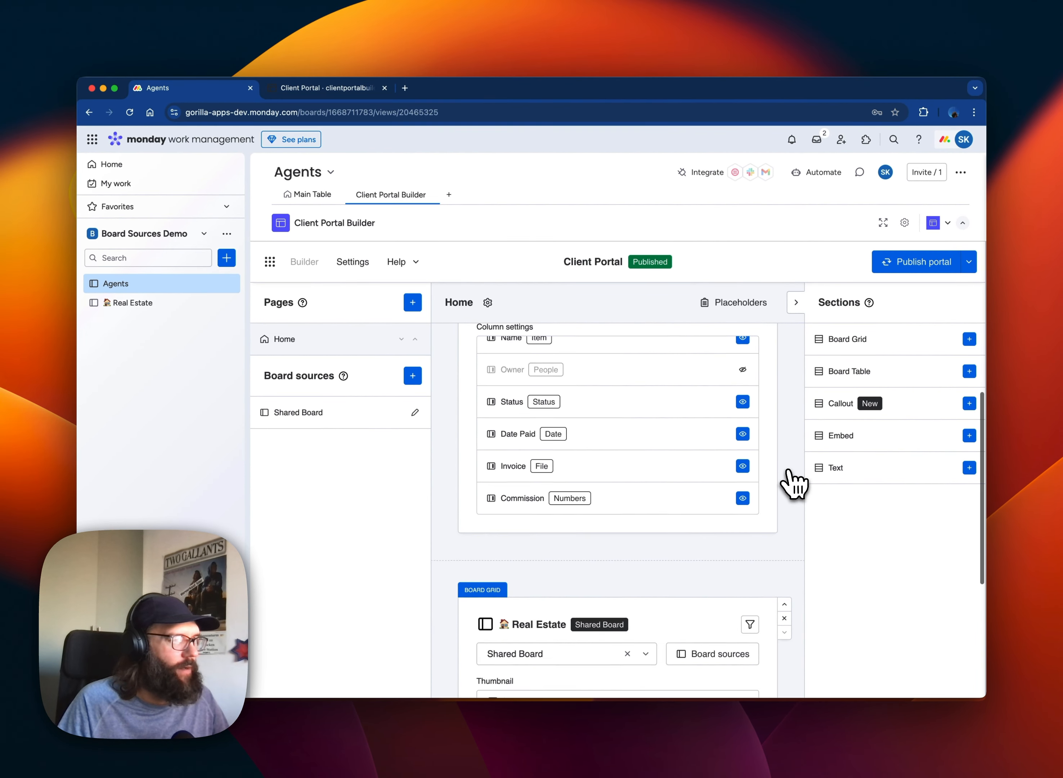
{"action": "scroll", "coordinate": [790, 481], "scroll_direction": "up", "scroll_amount": 1}
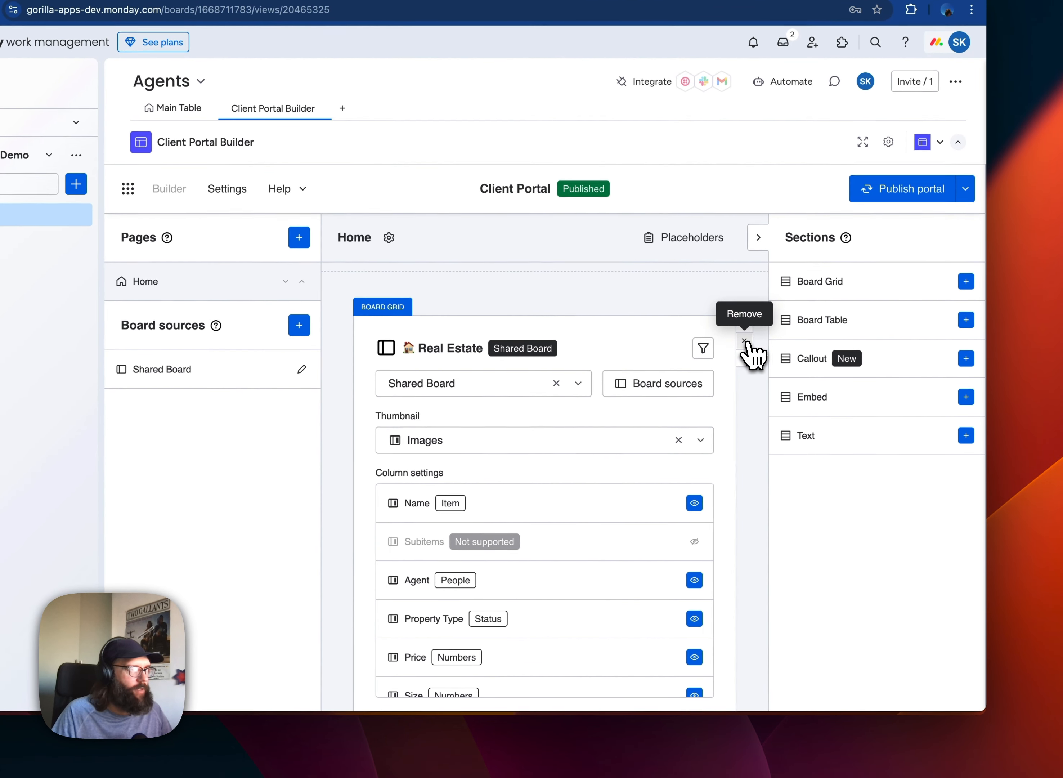
{"action": "left_click", "coordinate": [745, 341]}
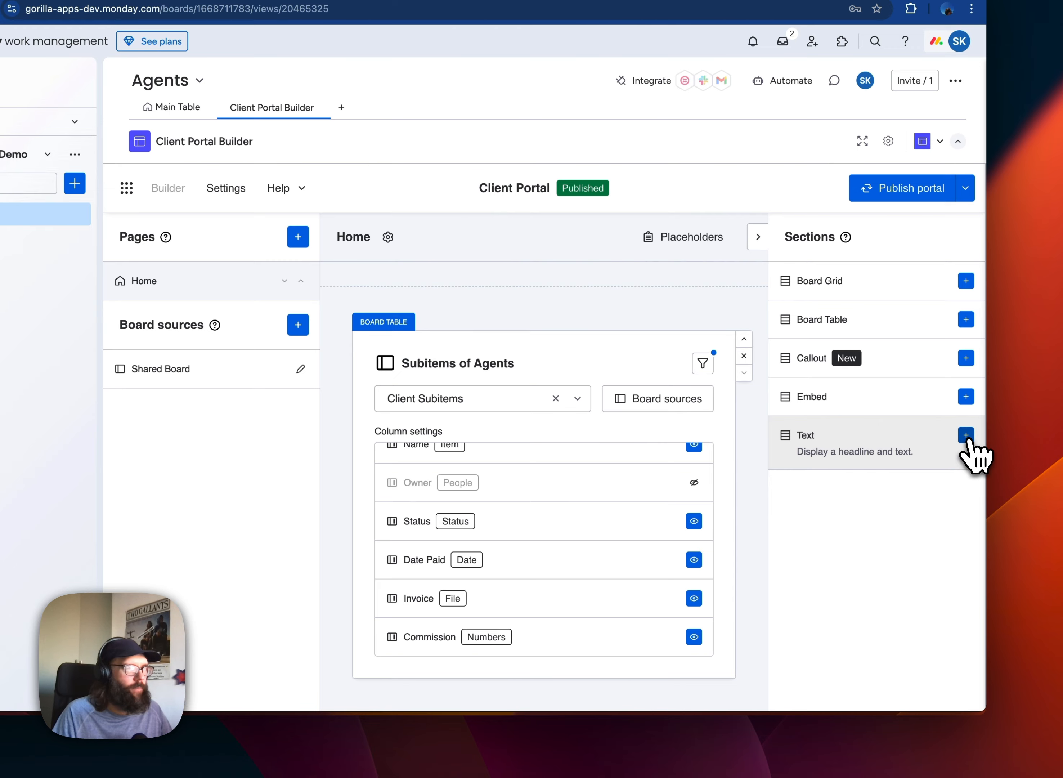
Add a Board Grid section below the invoice table on the Home page and remove the stray Embed section.
{"action": "left_click", "coordinate": [967, 432]}
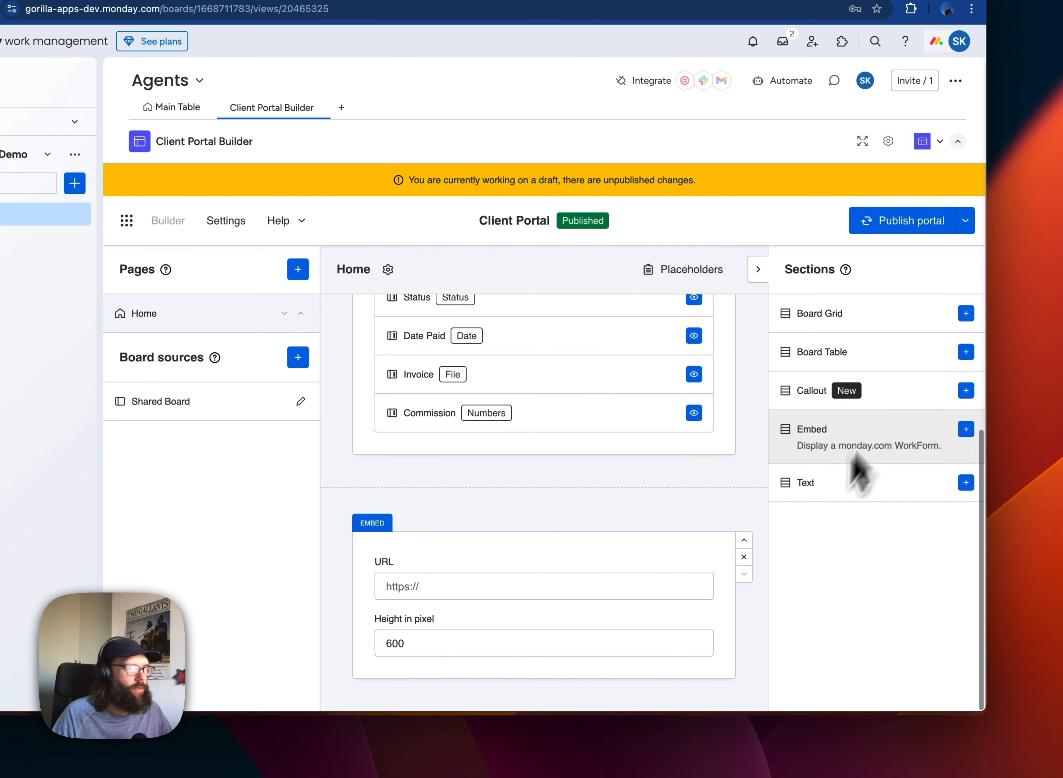
{"action": "left_click", "coordinate": [967, 314]}
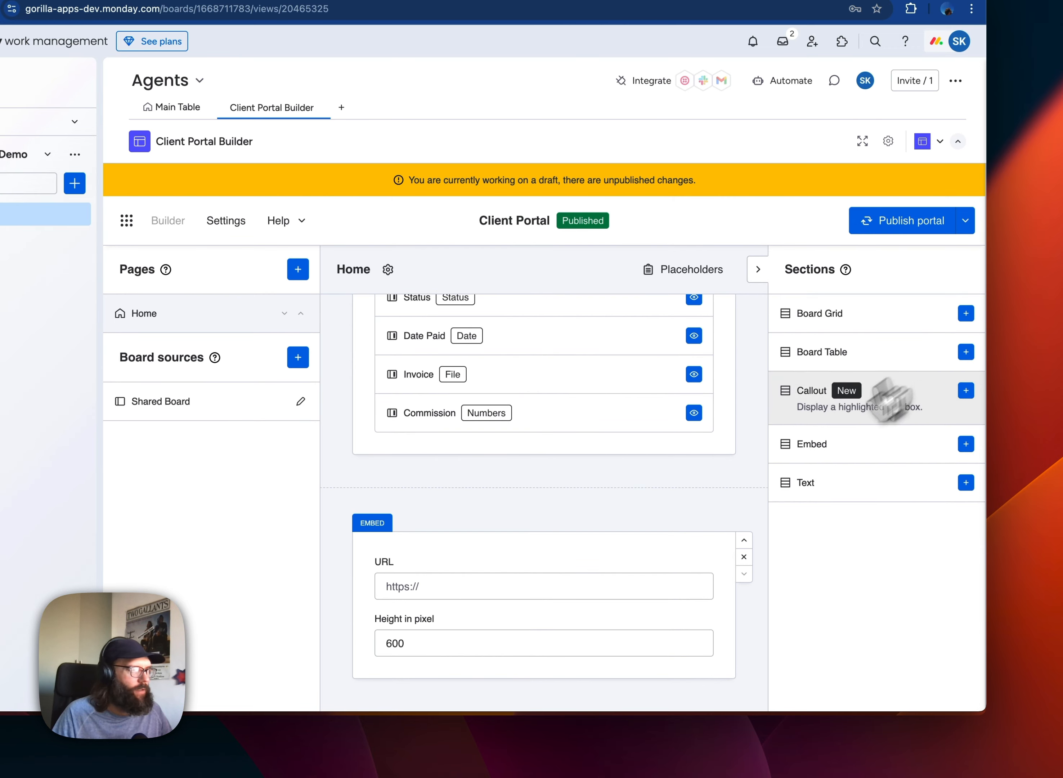
{"action": "left_click", "coordinate": [744, 623]}
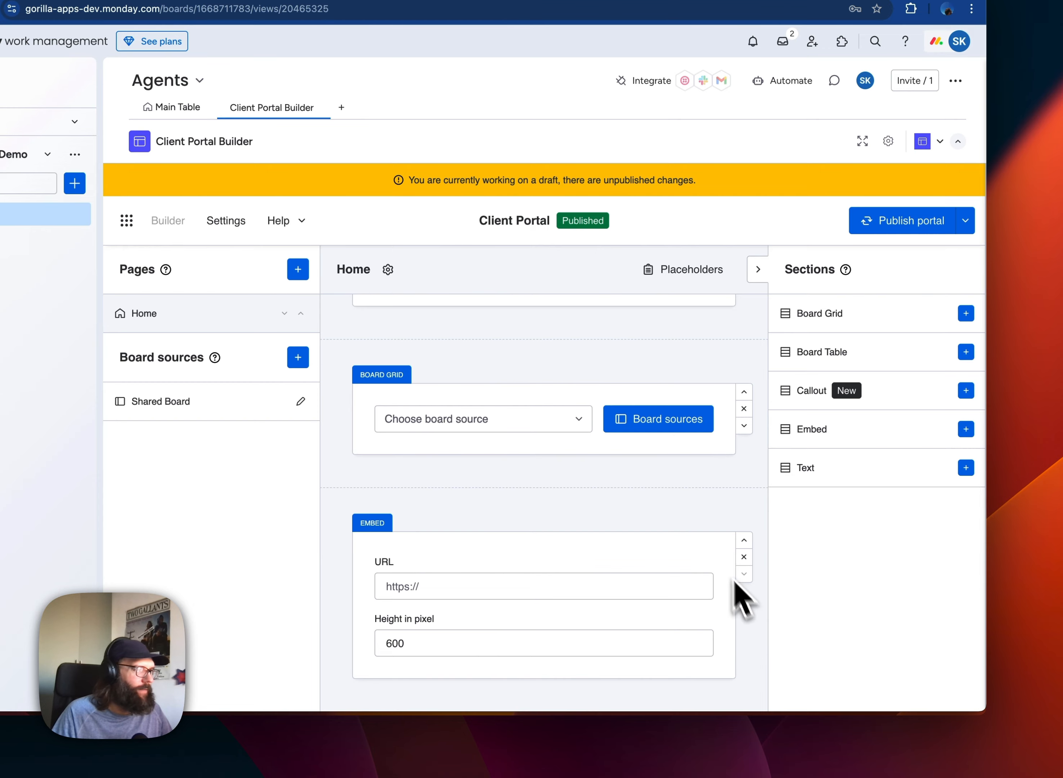
{"action": "left_click", "coordinate": [744, 558]}
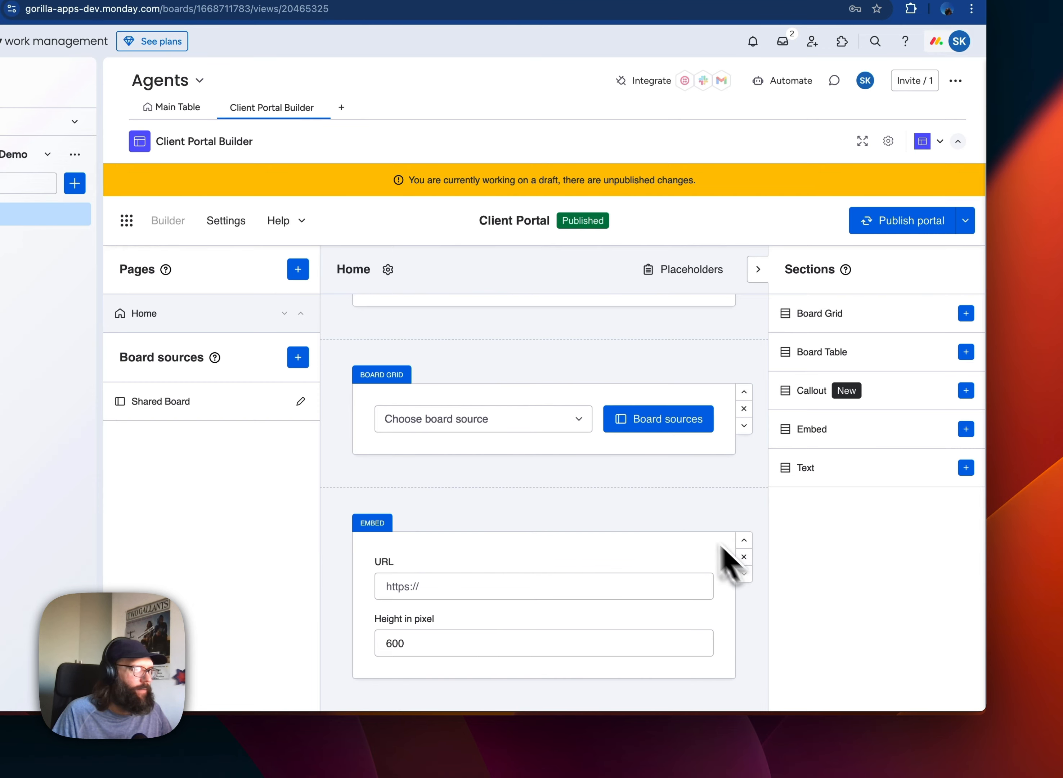
Create a new board source of the Shared Client Board type and name it Shared Client Board.
{"action": "left_click", "coordinate": [667, 644]}
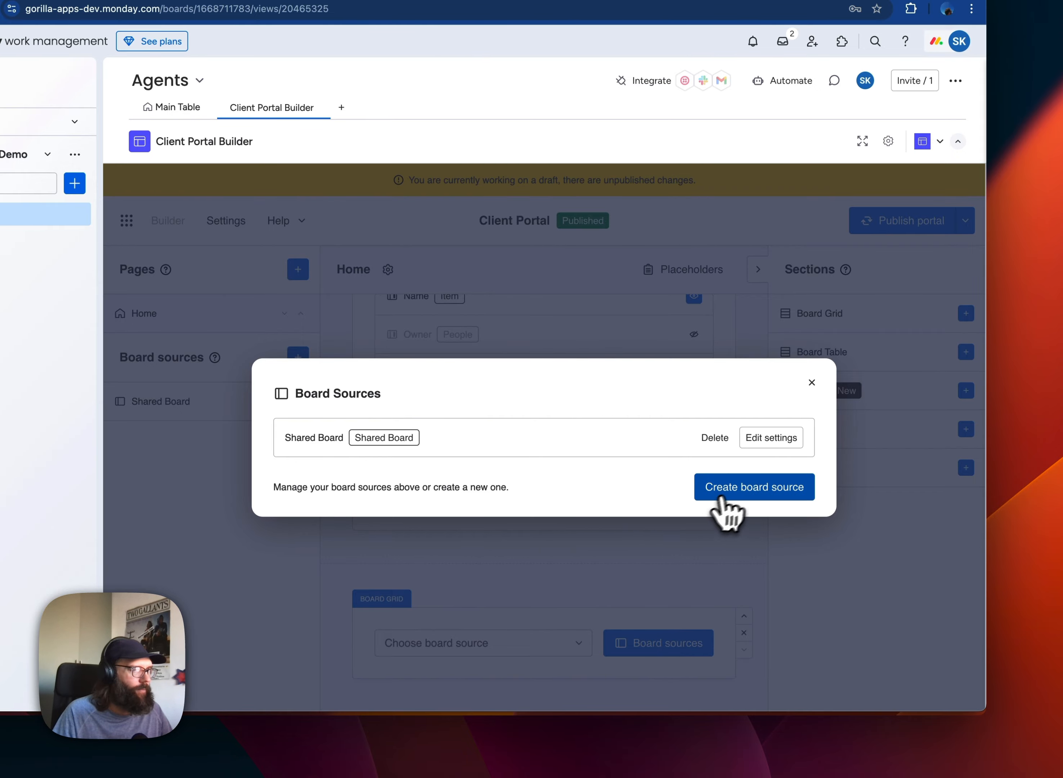
{"action": "left_click", "coordinate": [737, 491]}
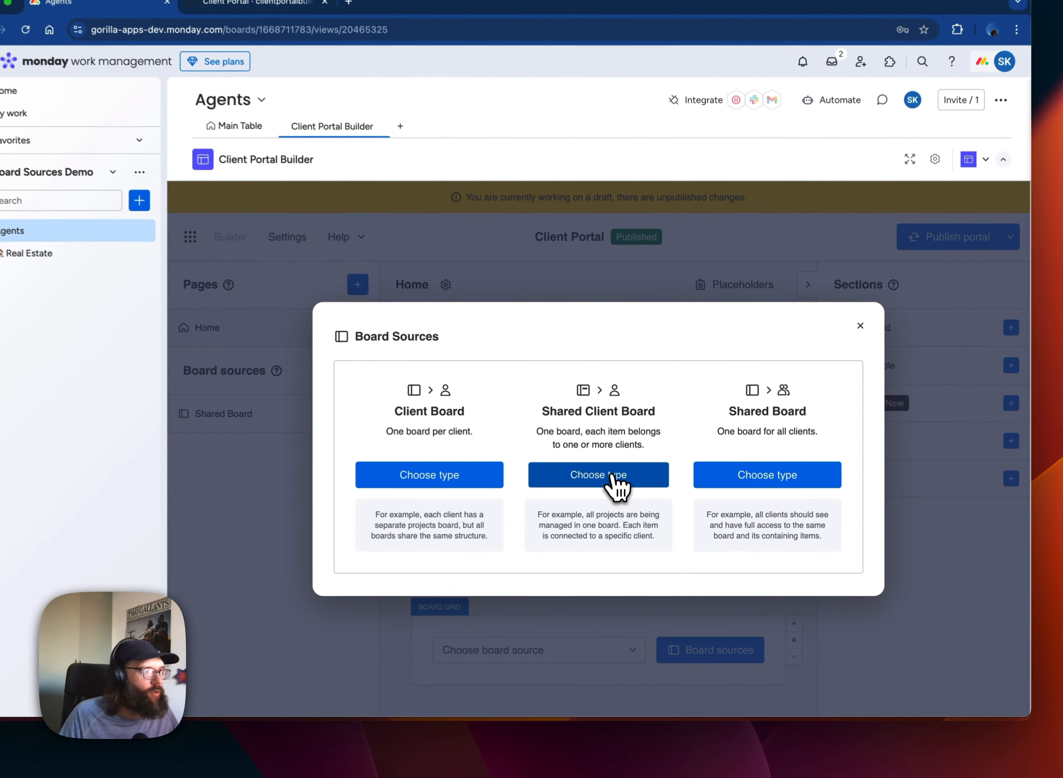
{"action": "left_click", "coordinate": [612, 475]}
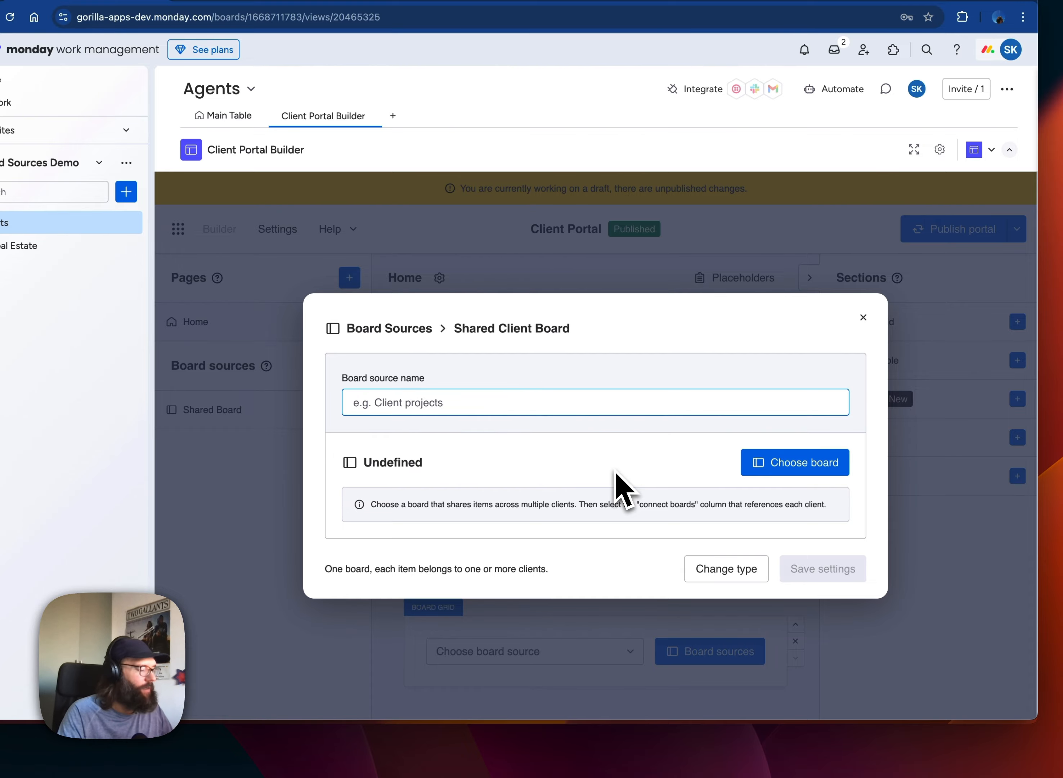
{"action": "type", "text": "Shared "}
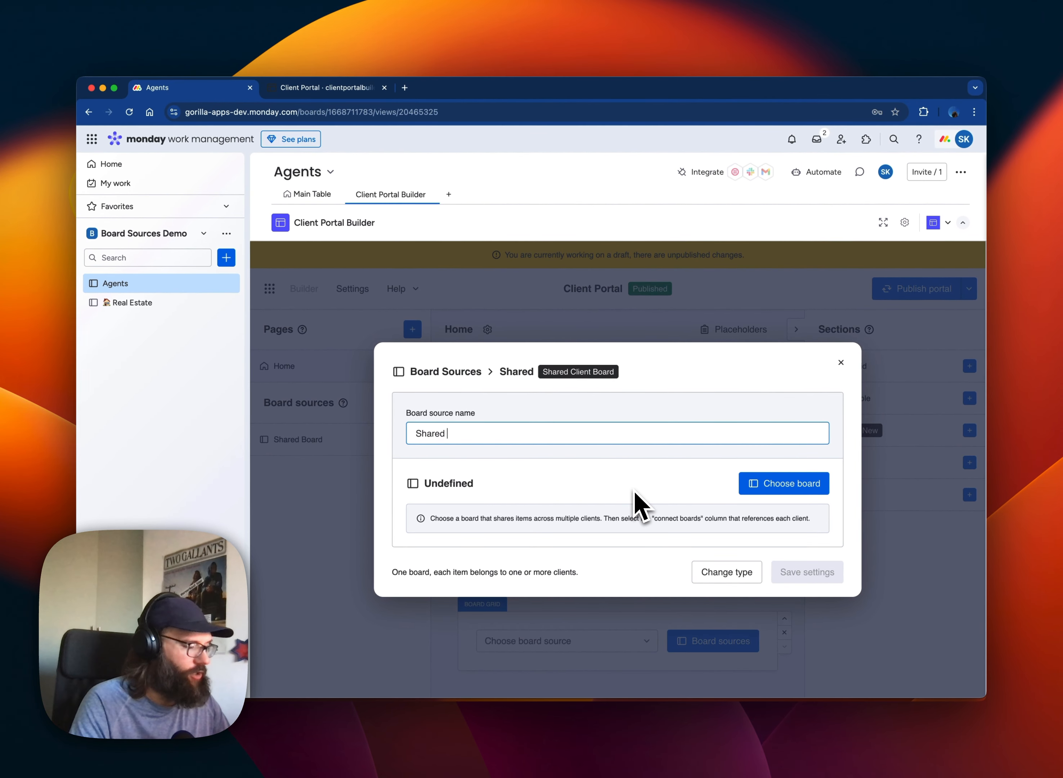
{"action": "type", "text": "Client "}
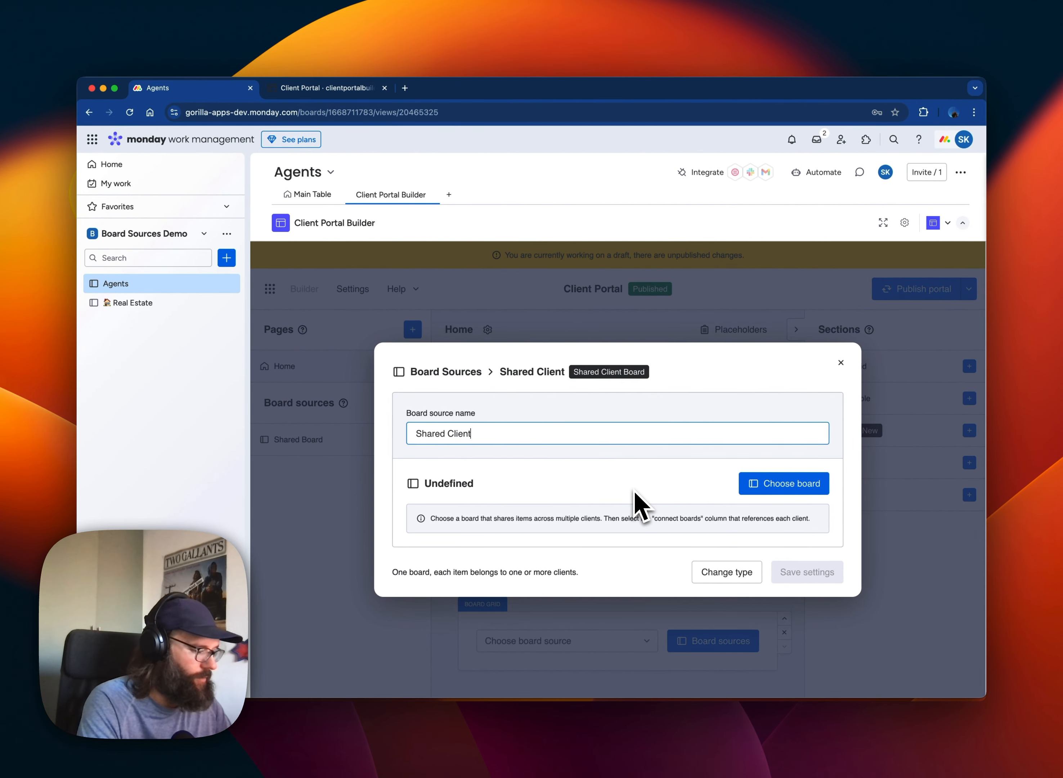
{"action": "type", "text": "Board"}
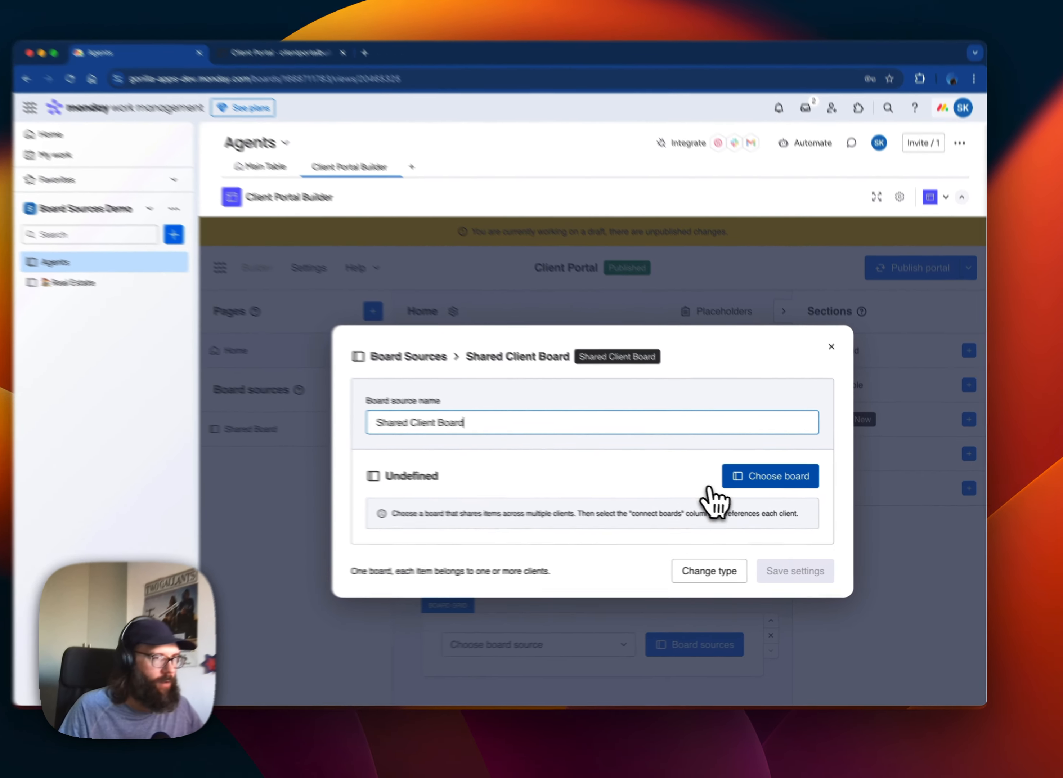
Base the source on the Real Estate board from Board Sources Demo with Agents as the client column, and save its settings.
{"action": "left_click", "coordinate": [766, 483]}
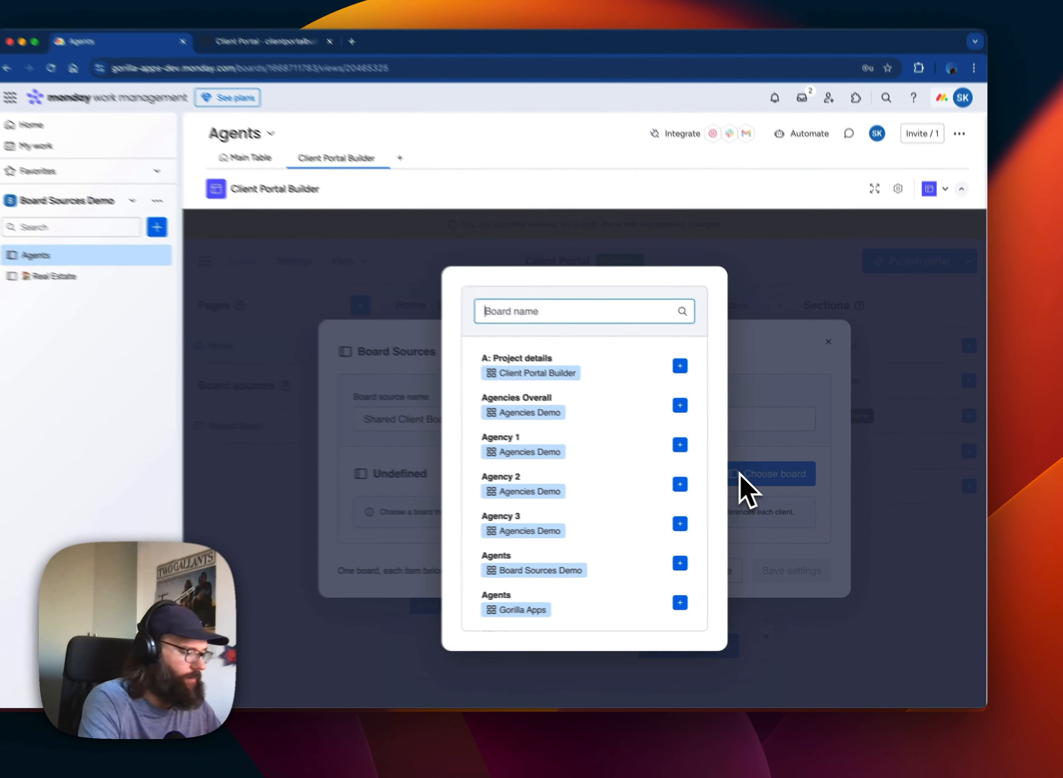
{"action": "type", "text": "real"}
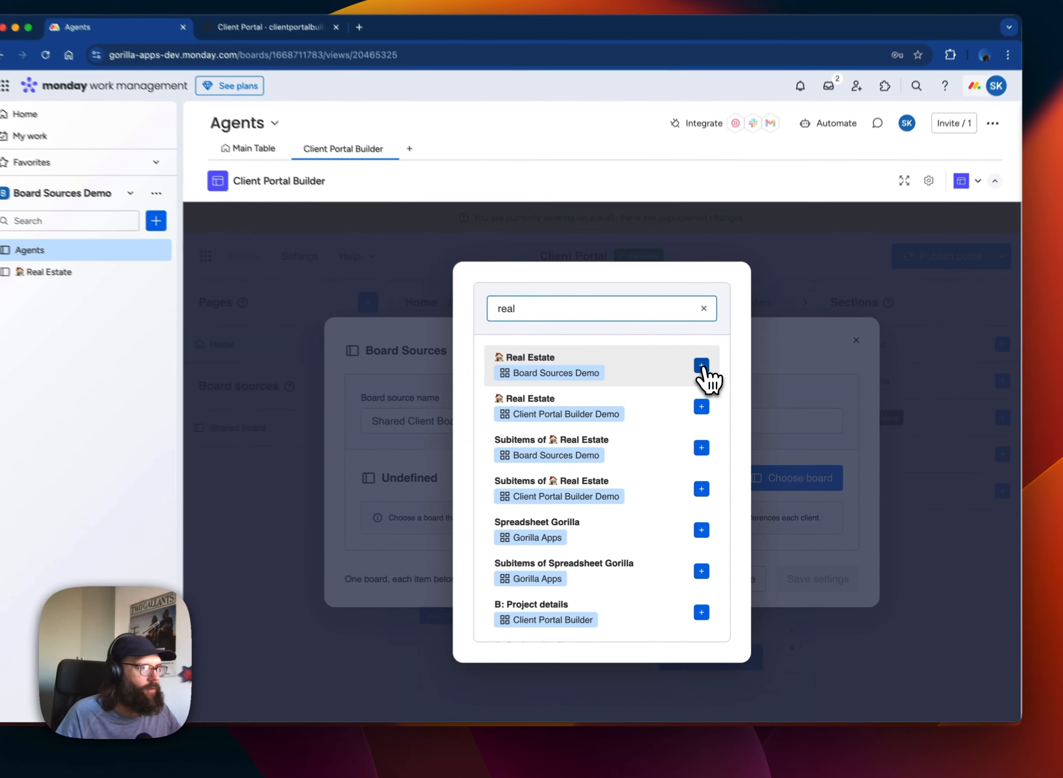
{"action": "left_click", "coordinate": [704, 384]}
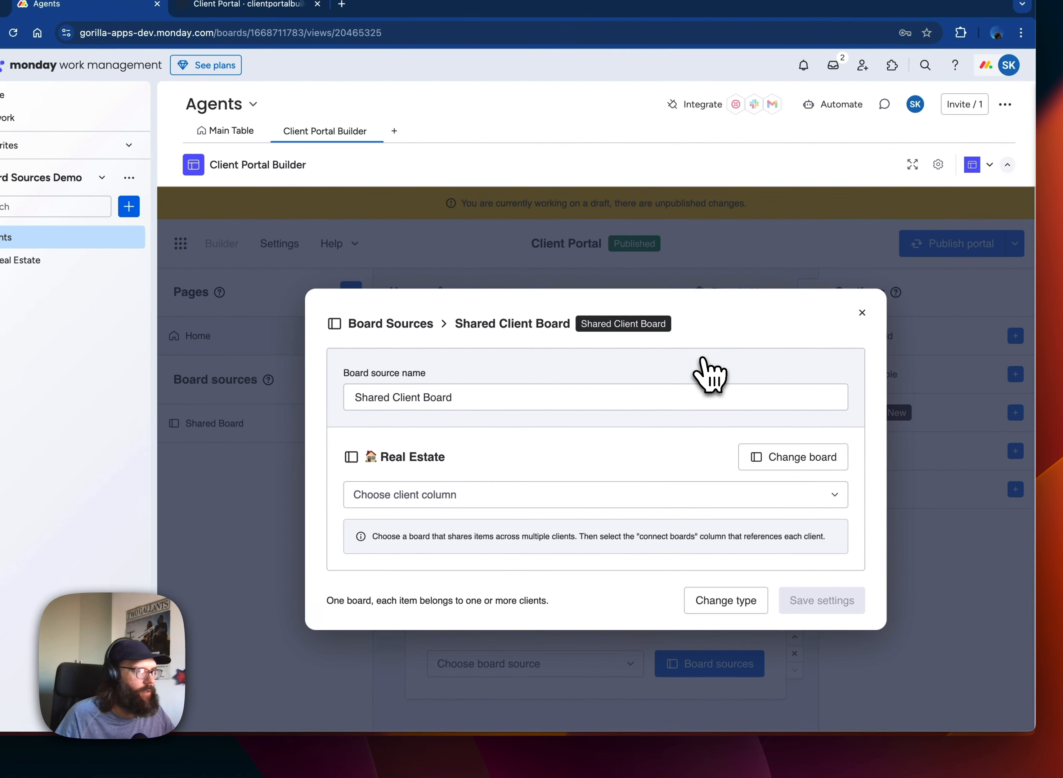
{"action": "left_click", "coordinate": [568, 503]}
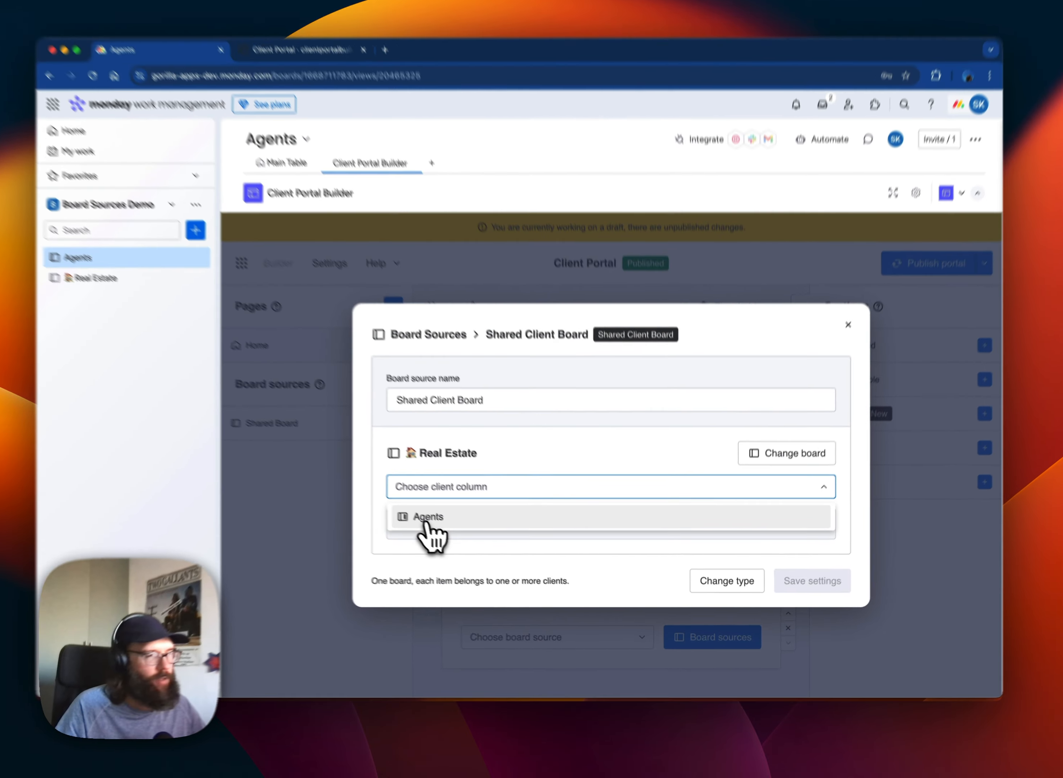
{"action": "left_click", "coordinate": [443, 529]}
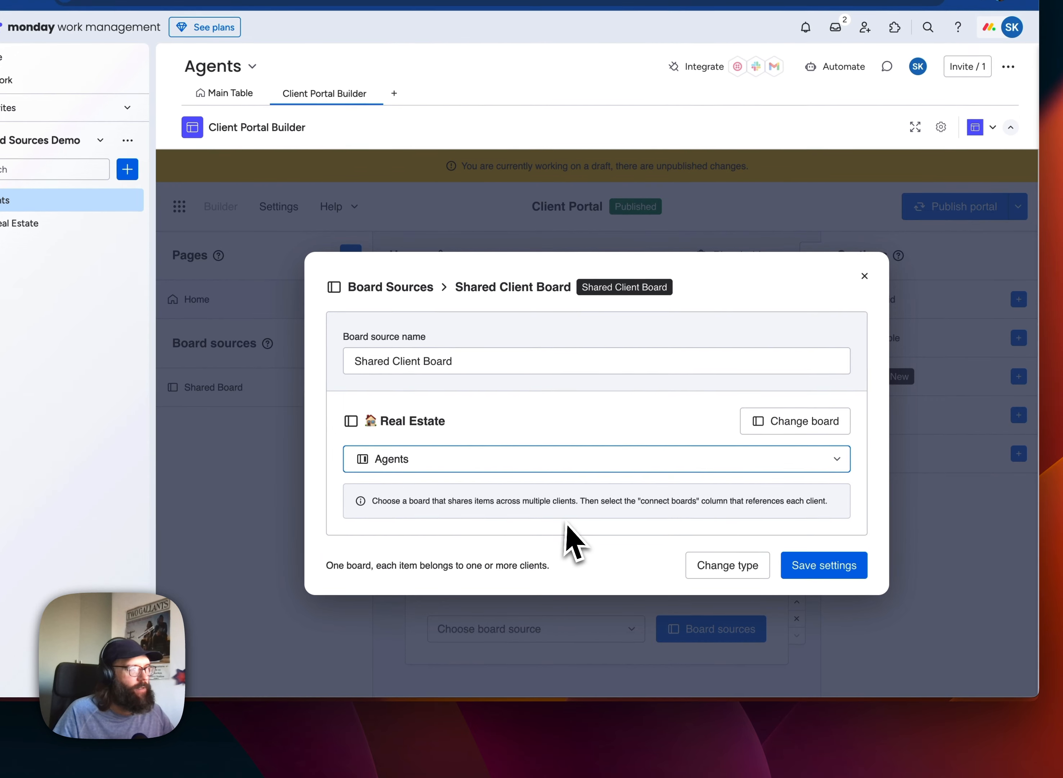
{"action": "left_click", "coordinate": [585, 524]}
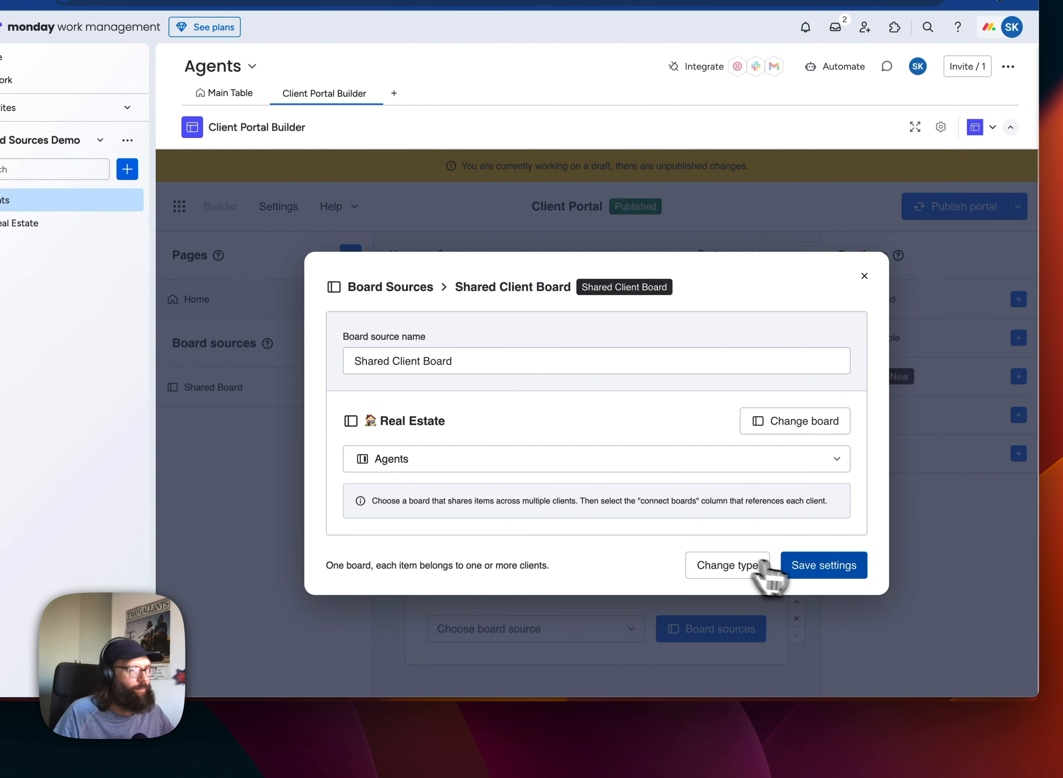
{"action": "left_click", "coordinate": [797, 566]}
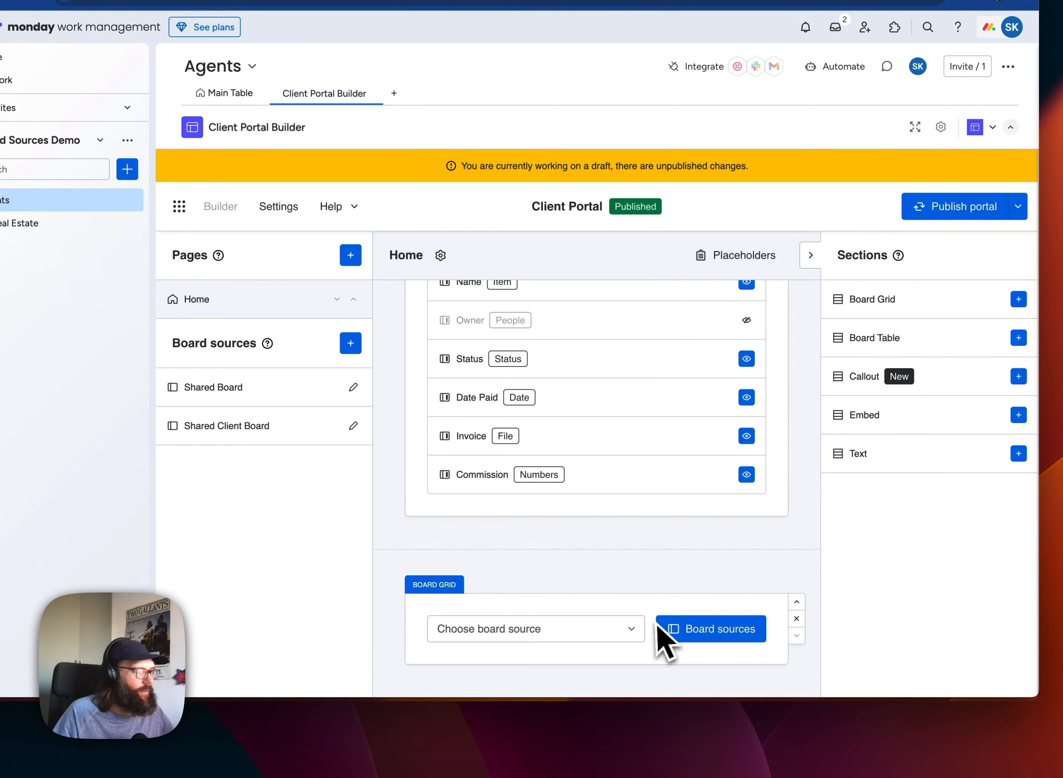
Assign Shared Client Board as the board grid's source and remove the stray Text section below it.
{"action": "left_click", "coordinate": [1019, 453]}
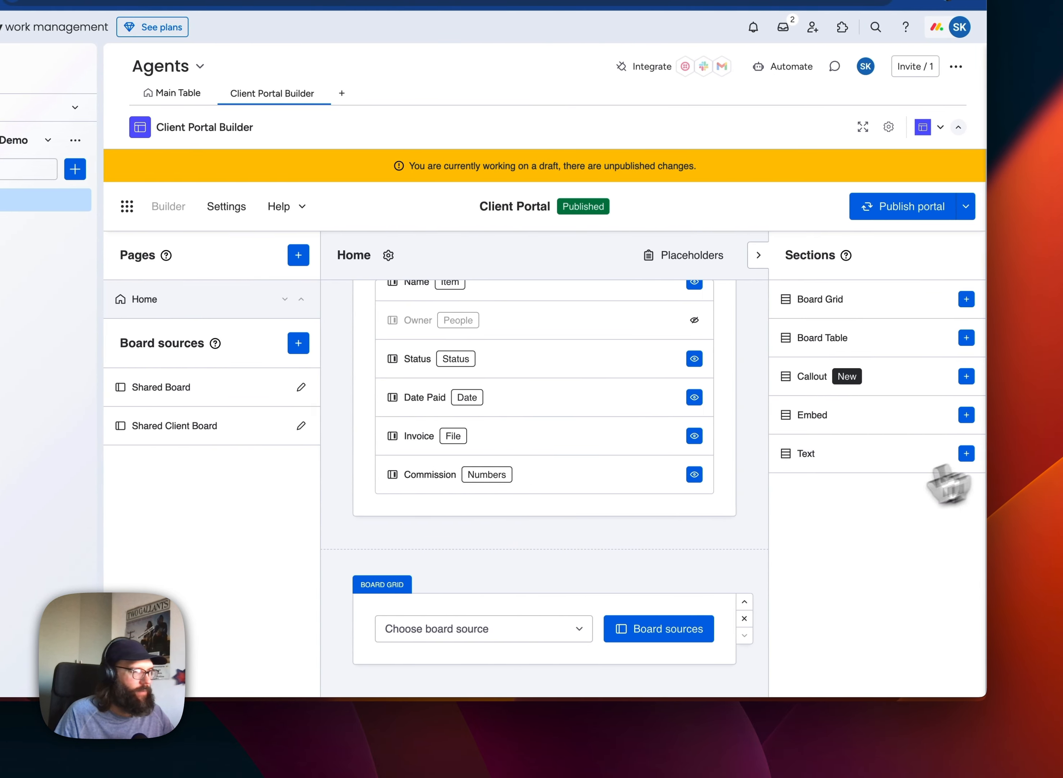
{"action": "scroll", "coordinate": [680, 556], "scroll_direction": "up", "scroll_amount": 3}
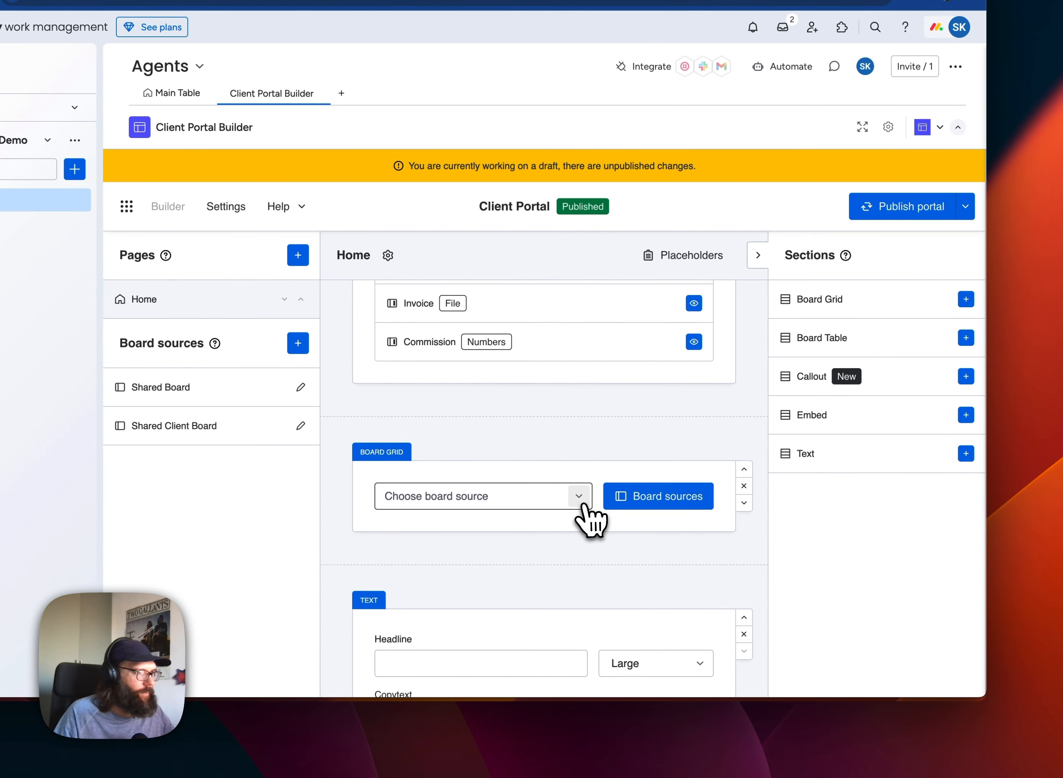
{"action": "left_click", "coordinate": [579, 499]}
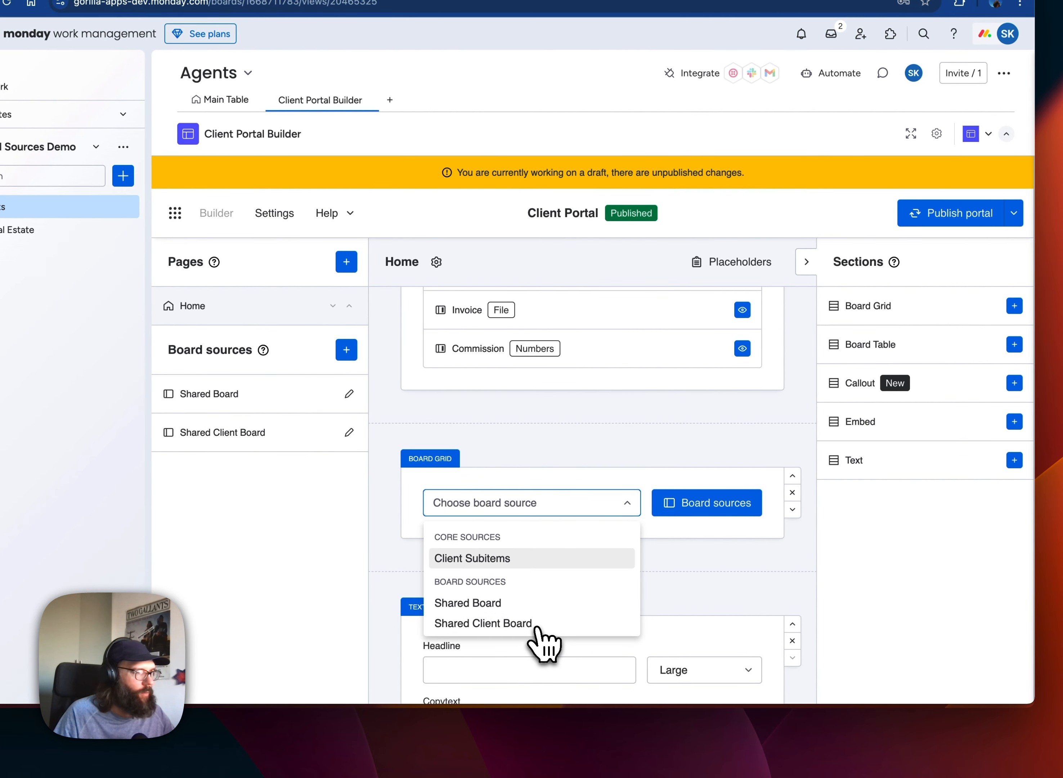
{"action": "left_click", "coordinate": [527, 625]}
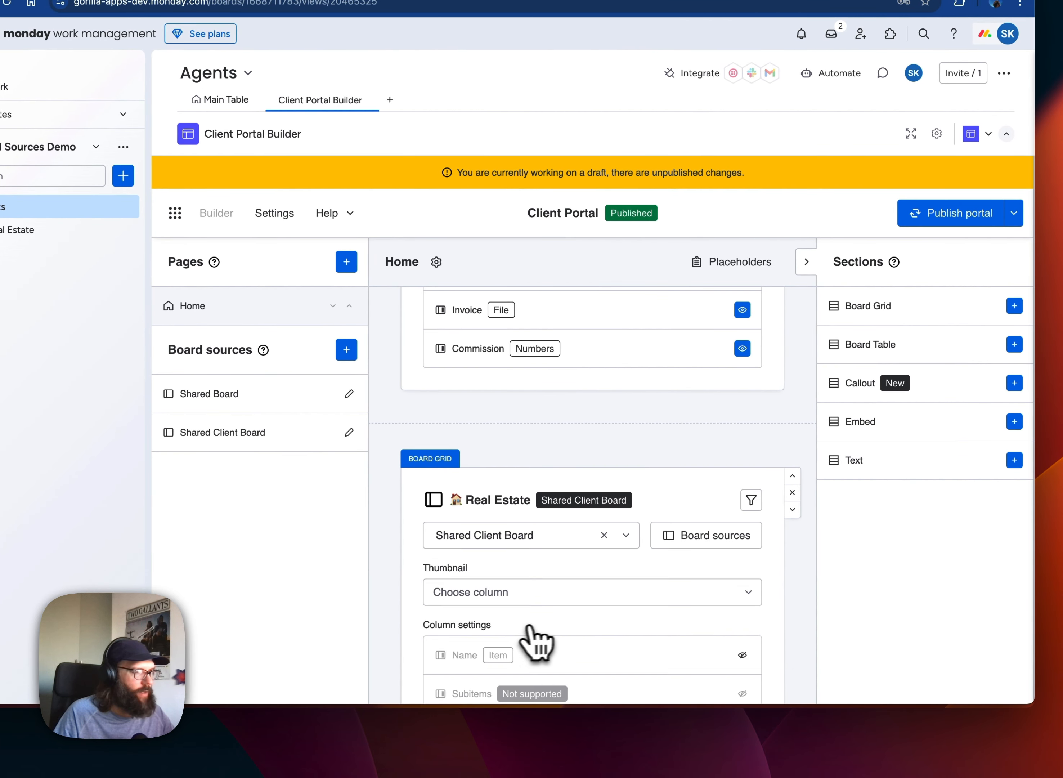
{"action": "scroll", "coordinate": [797, 629], "scroll_direction": "down", "scroll_amount": 10}
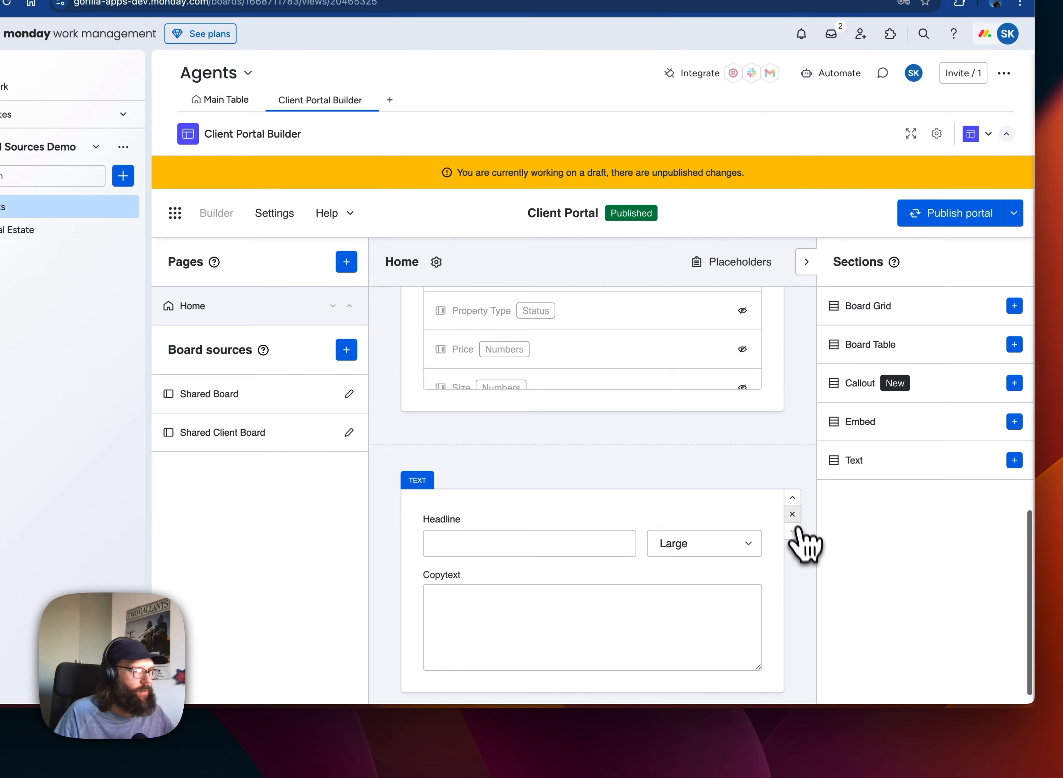
{"action": "left_click", "coordinate": [793, 514]}
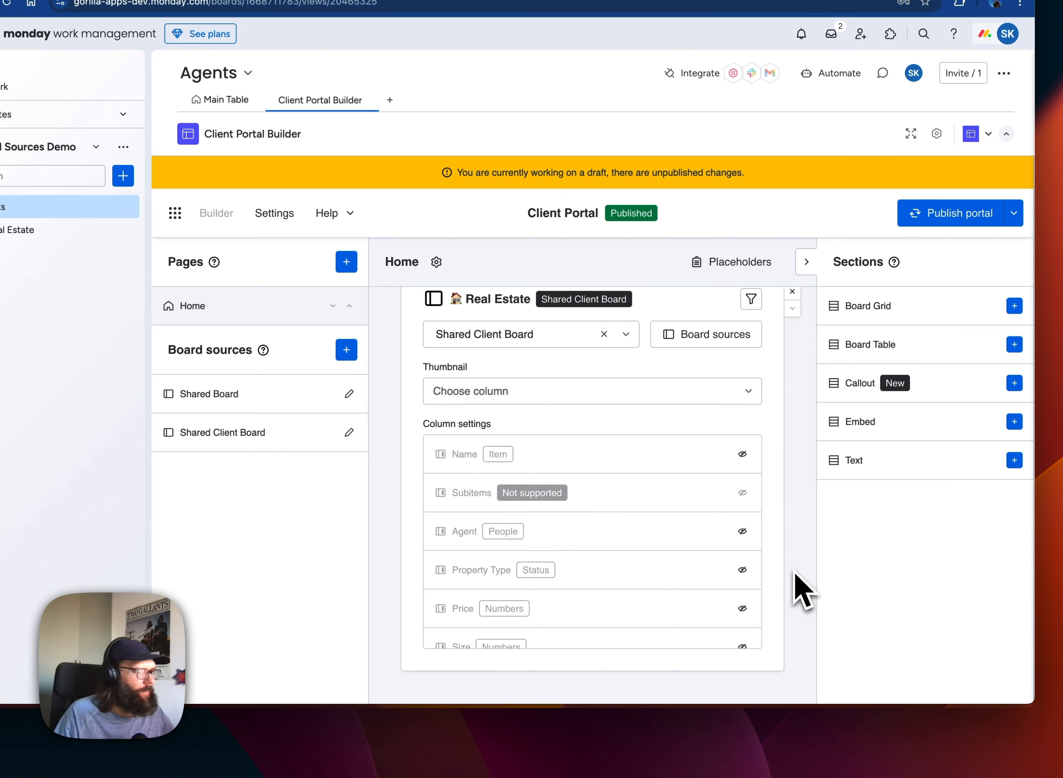
Use the Images column as the grid's thumbnail and show the Name, Agent, Property Type, Price and Size columns.
{"action": "scroll", "coordinate": [795, 575], "scroll_direction": "up", "scroll_amount": 1}
{"action": "left_click", "coordinate": [709, 422]}
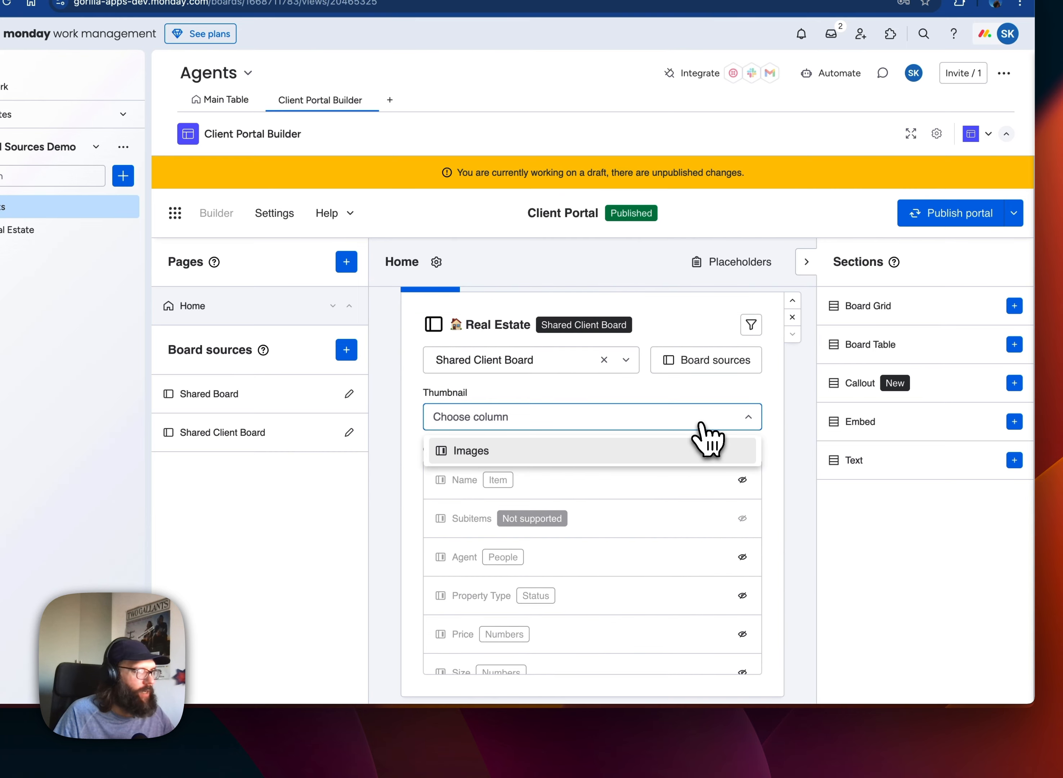
{"action": "left_click", "coordinate": [667, 458]}
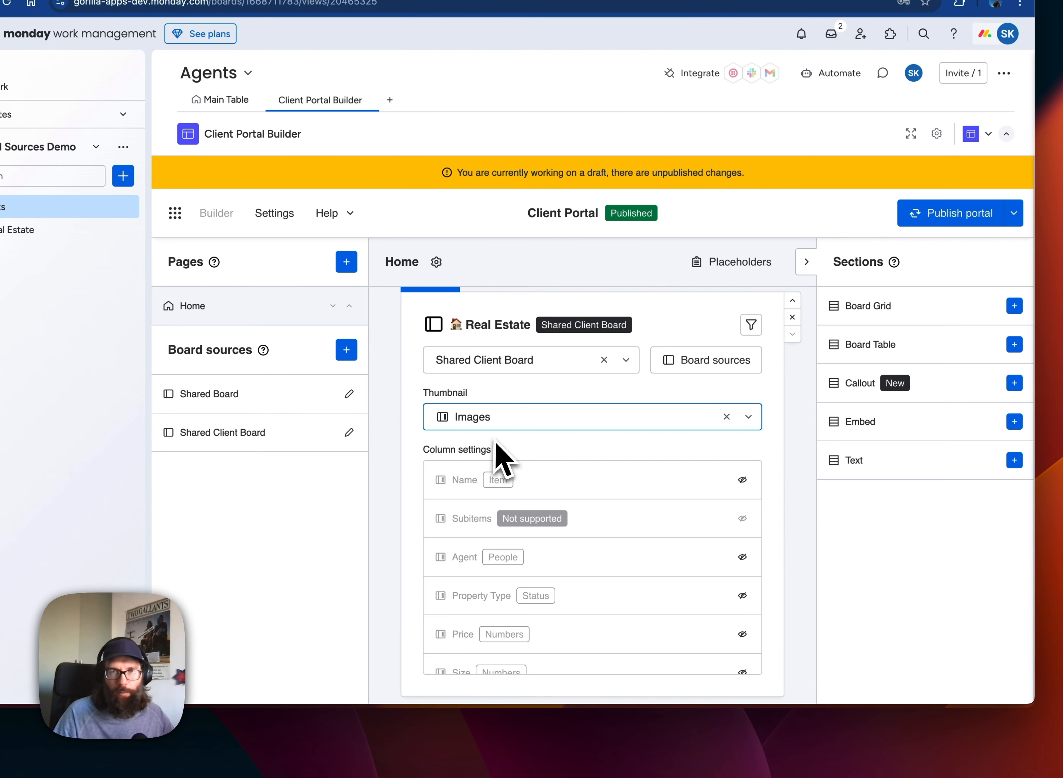
{"action": "left_click", "coordinate": [743, 480]}
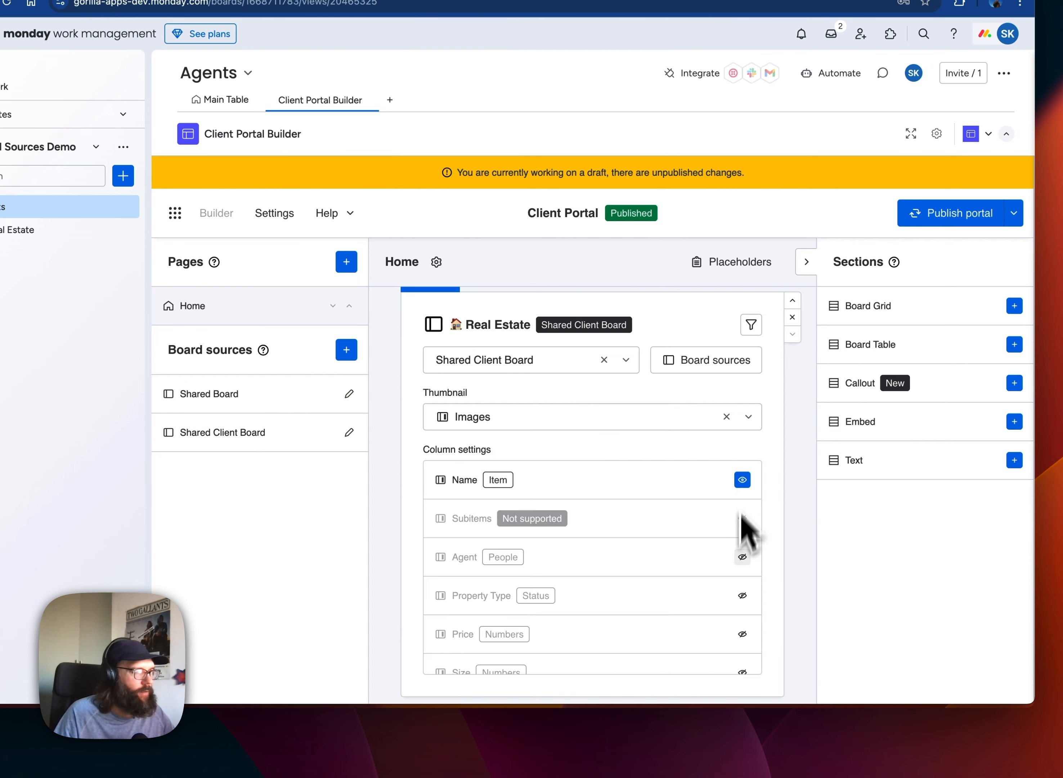
{"action": "left_click", "coordinate": [743, 596]}
{"action": "left_click", "coordinate": [742, 634]}
{"action": "scroll", "coordinate": [675, 633], "scroll_direction": "down", "scroll_amount": 4}
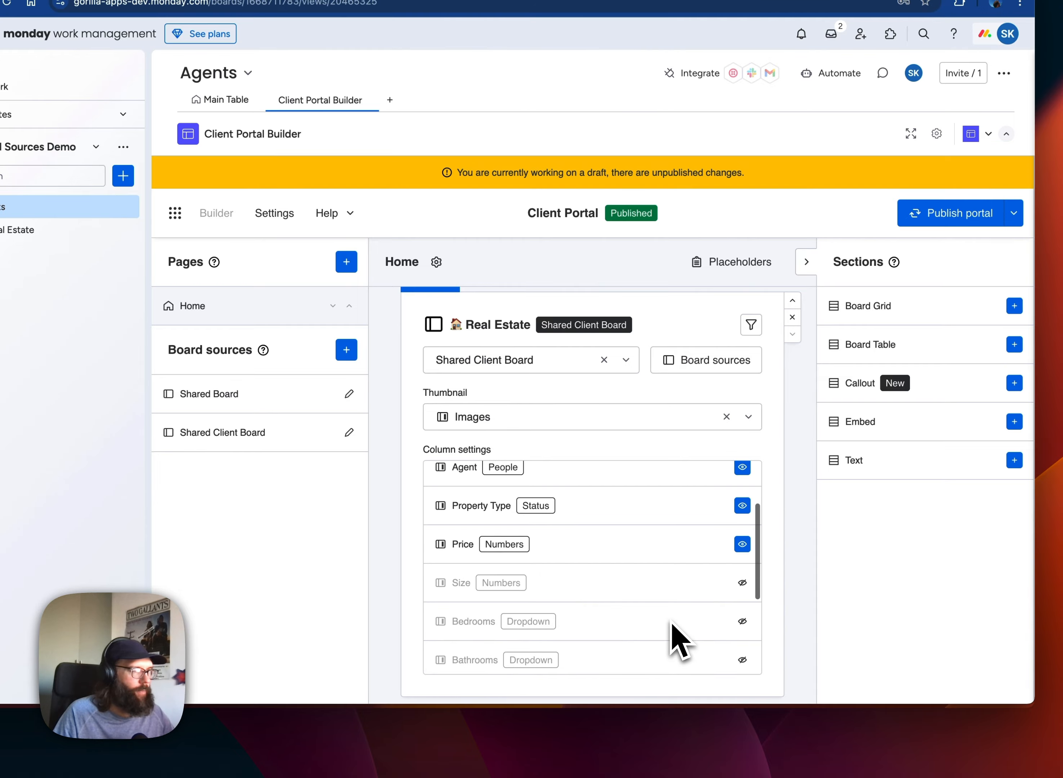
{"action": "left_click", "coordinate": [742, 583]}
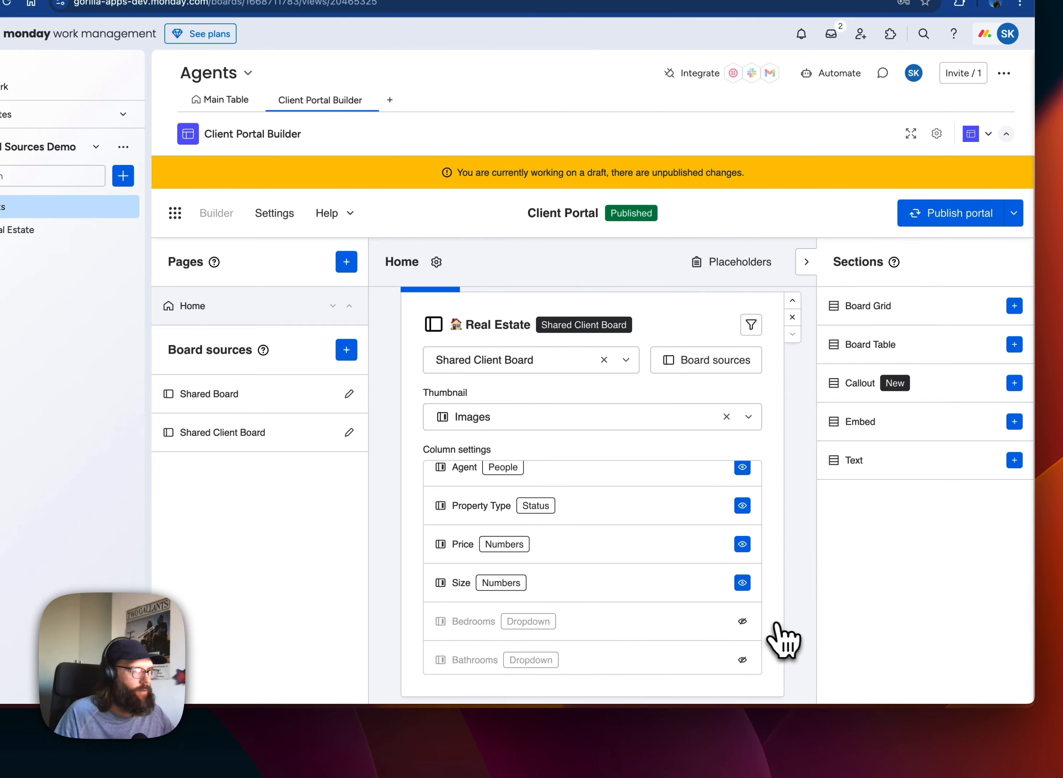
Publish the latest changes to the client portal and close the update dialog.
{"action": "scroll", "coordinate": [785, 633], "scroll_direction": "up", "scroll_amount": 2}
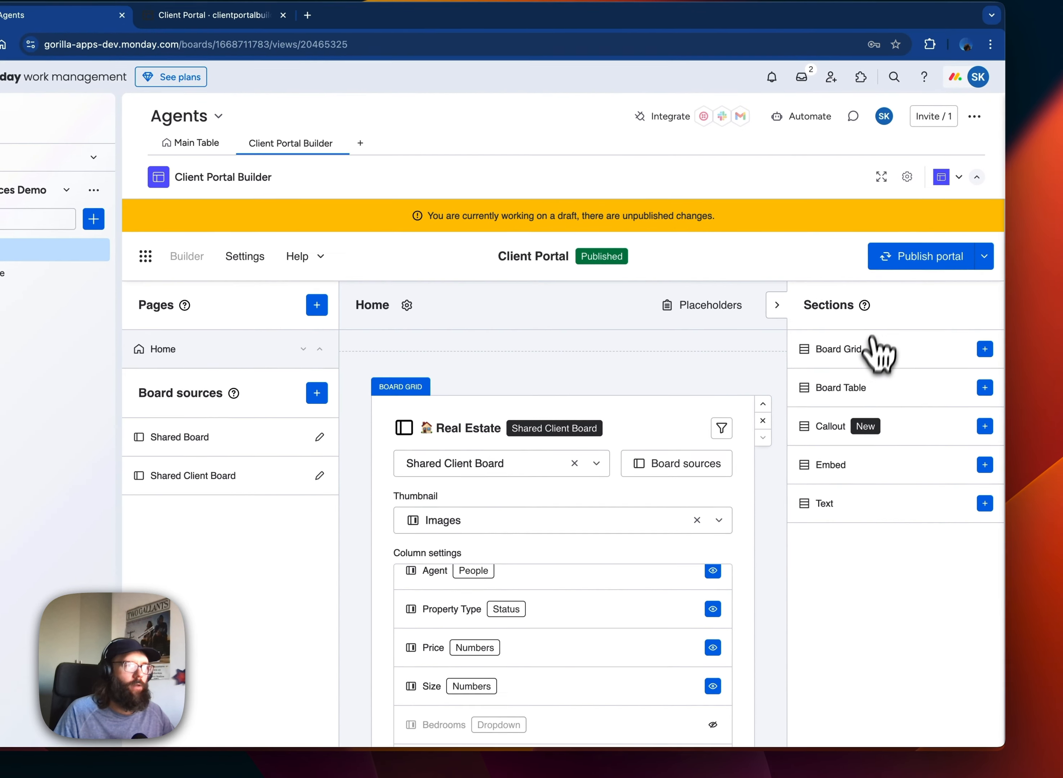
{"action": "left_click", "coordinate": [900, 265]}
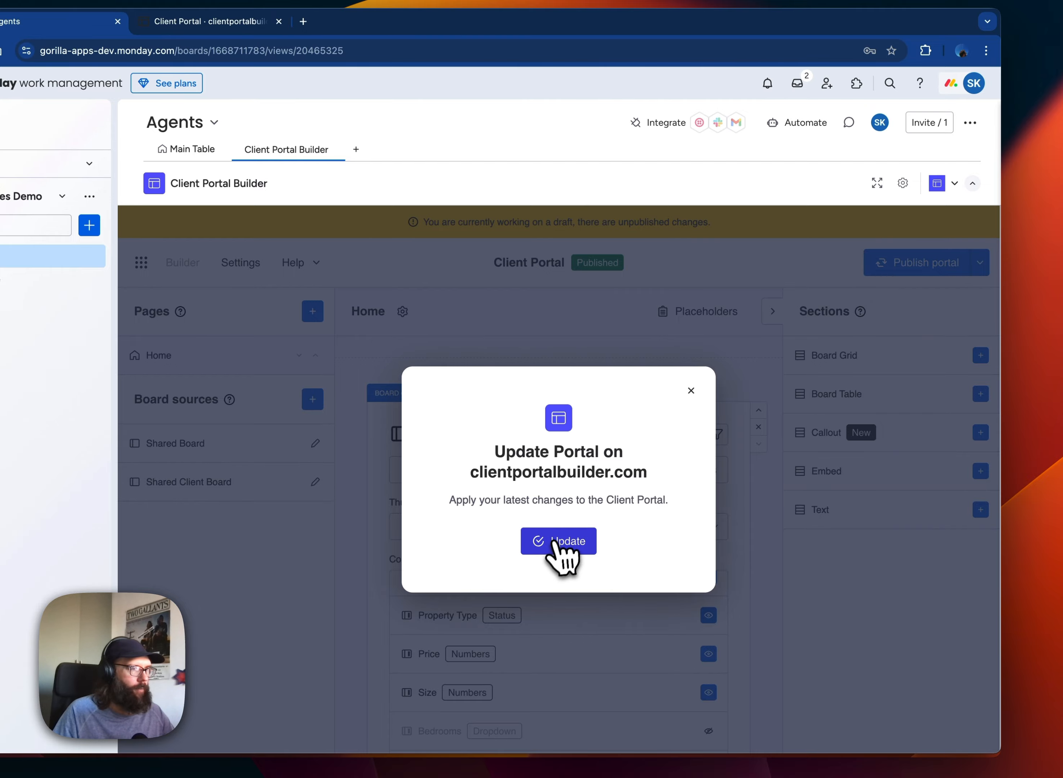
{"action": "left_click", "coordinate": [558, 541]}
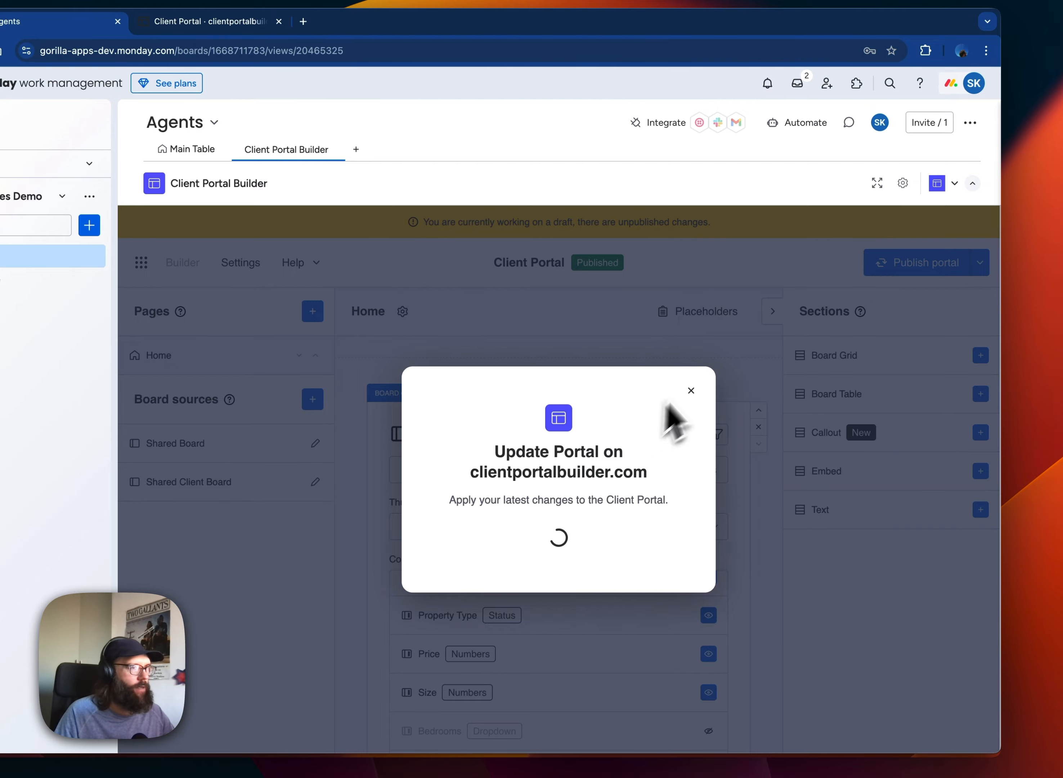
{"action": "left_click", "coordinate": [691, 394]}
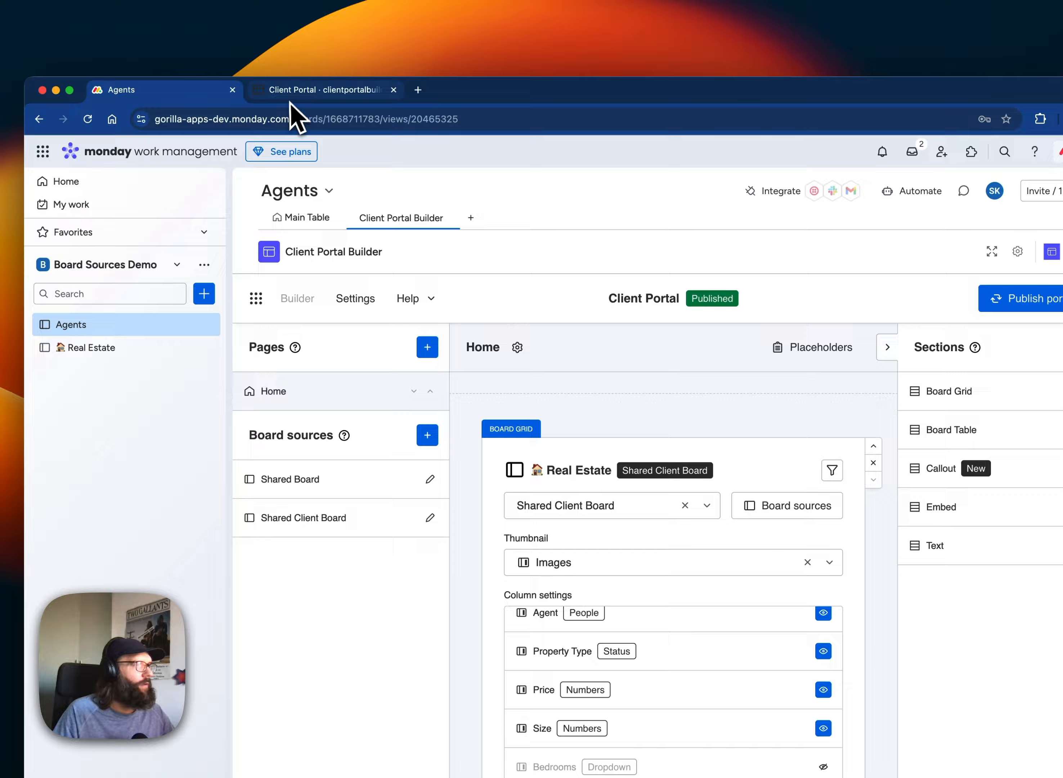
Switch to the published client portal and review the property cards shown to Agent A.
{"action": "left_click", "coordinate": [291, 96]}
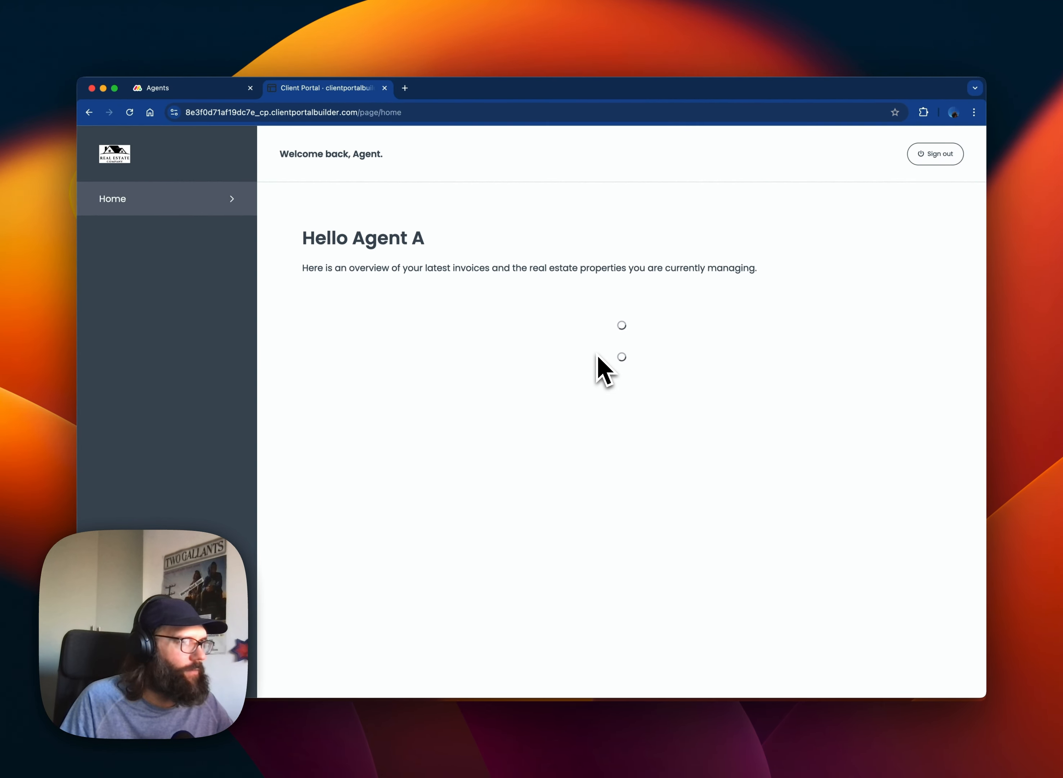
{"action": "scroll", "coordinate": [599, 357], "scroll_direction": "down", "scroll_amount": 6}
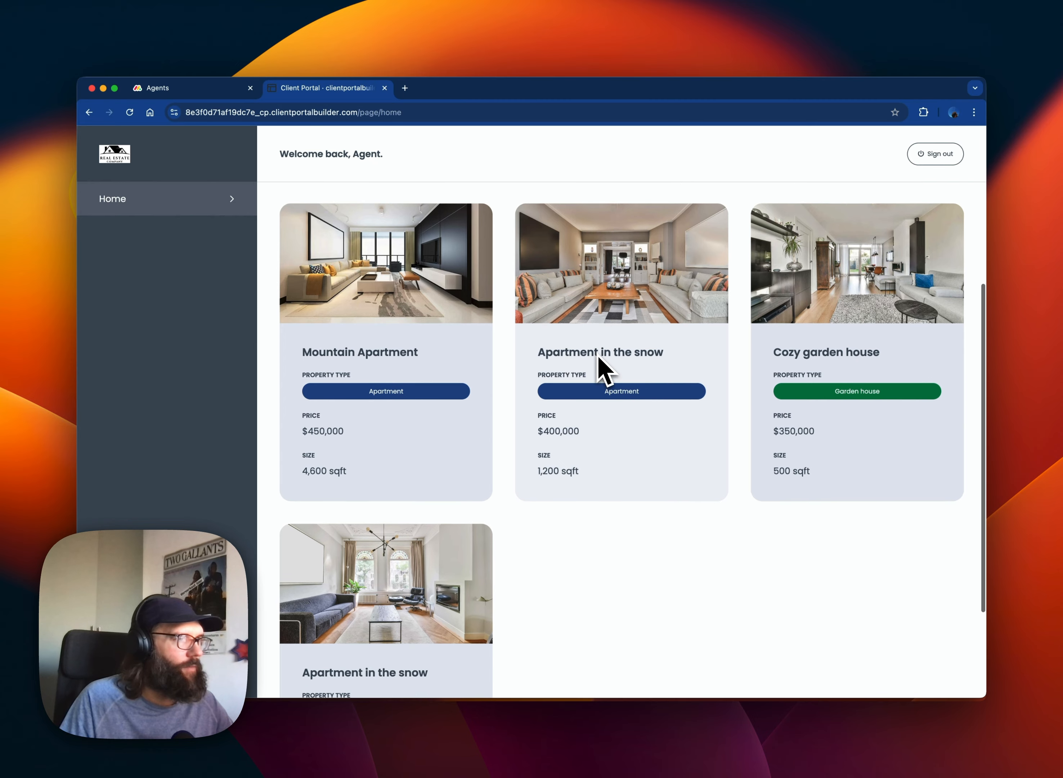
{"action": "scroll", "coordinate": [598, 354], "scroll_direction": "up", "scroll_amount": 2}
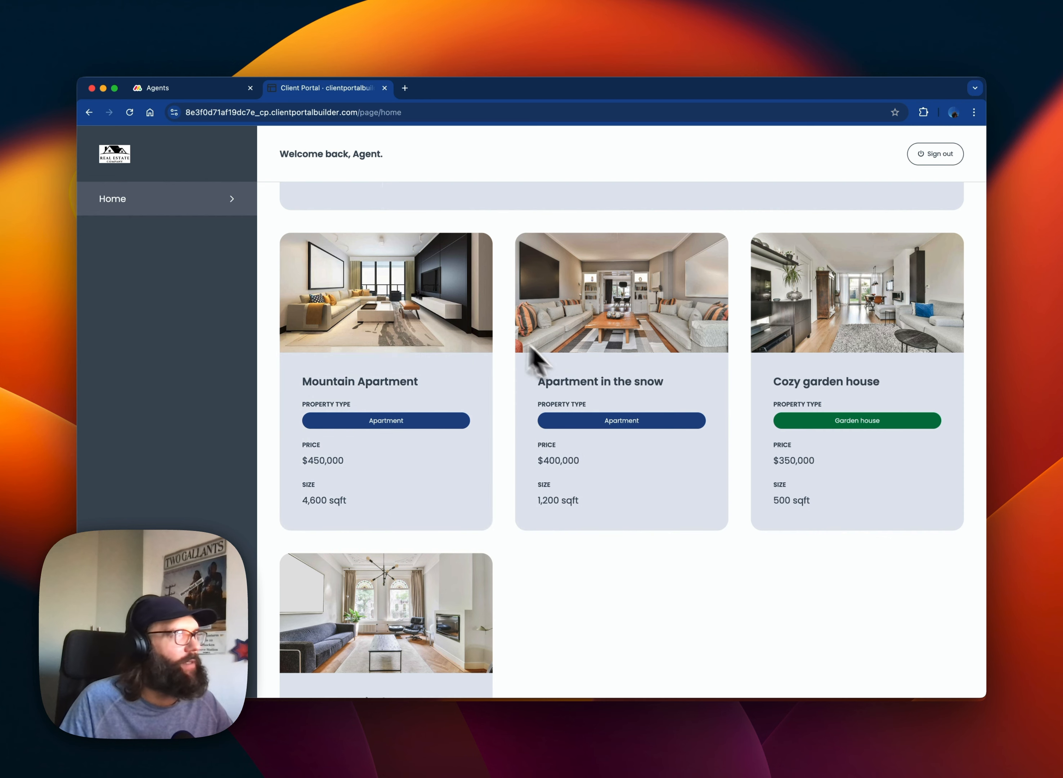
On the Real Estate board, connect Agent A to the seventh listing, Cozy garden house, in the Agents column.
{"action": "scroll", "coordinate": [443, 365], "scroll_direction": "up", "scroll_amount": 2}
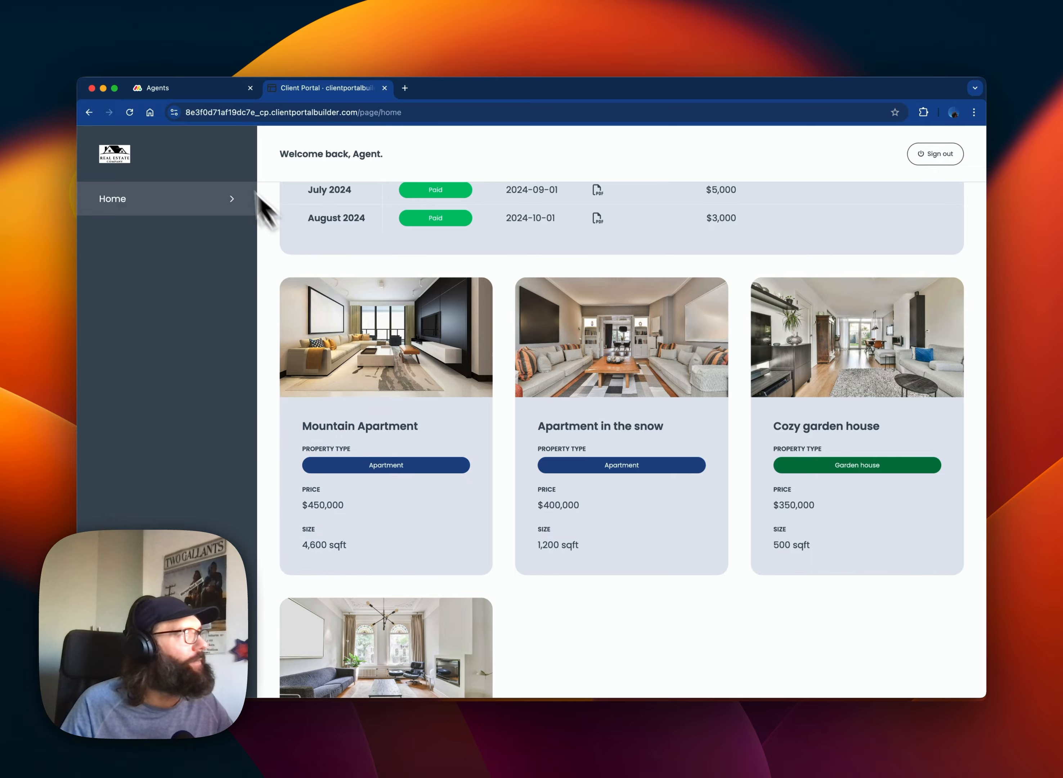
{"action": "left_click", "coordinate": [179, 88]}
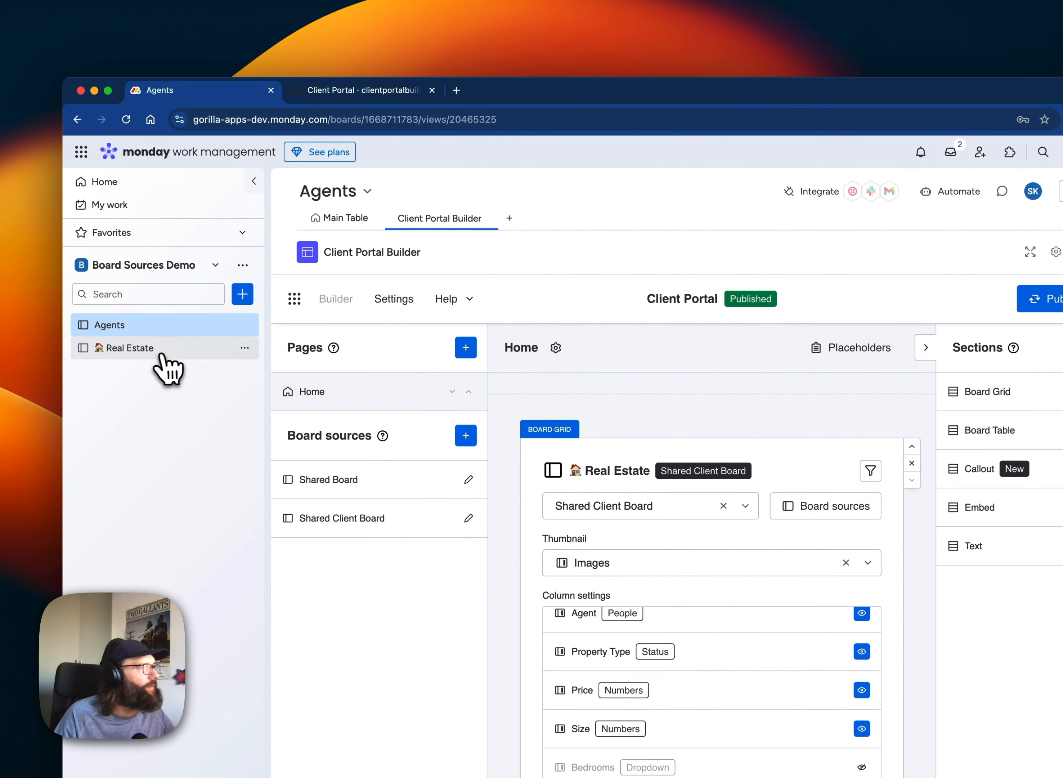
{"action": "left_click", "coordinate": [162, 355]}
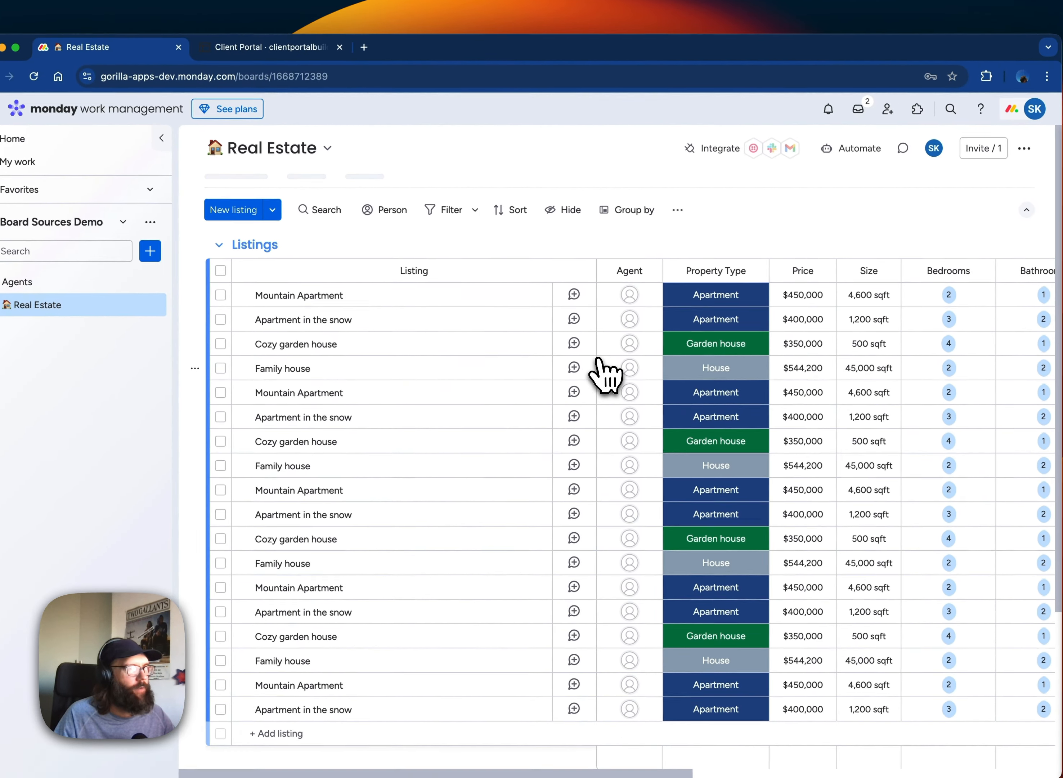
{"action": "scroll", "coordinate": [604, 368], "scroll_direction": "right", "scroll_amount": 10}
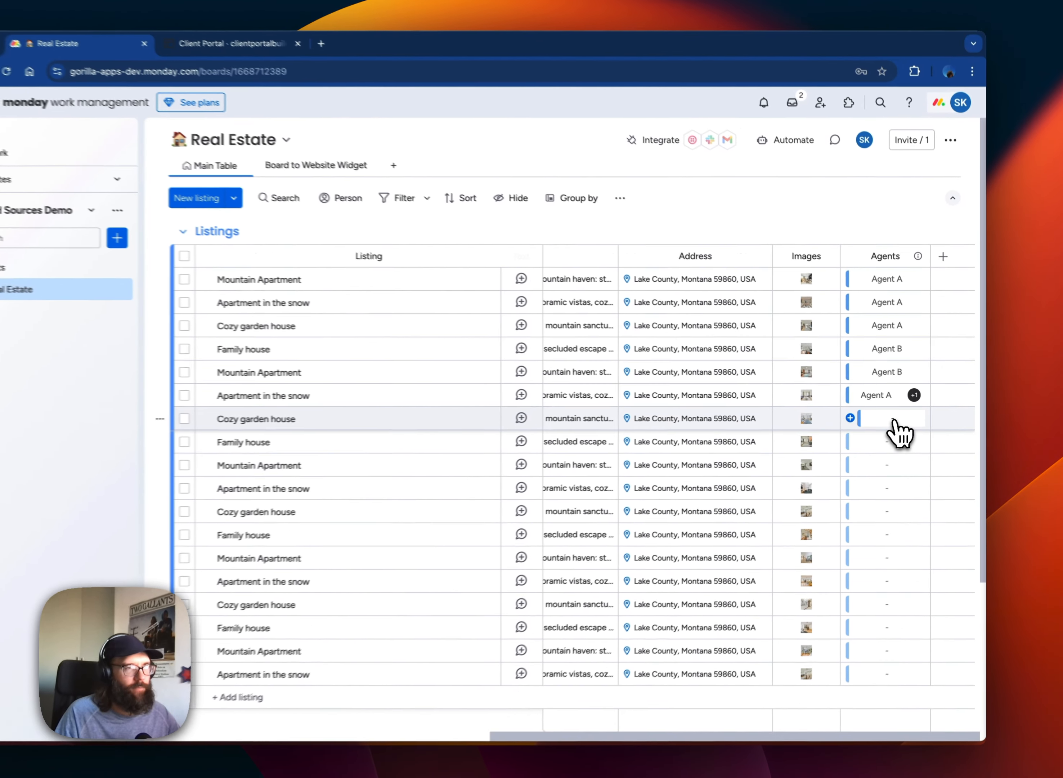
{"action": "left_click", "coordinate": [895, 415]}
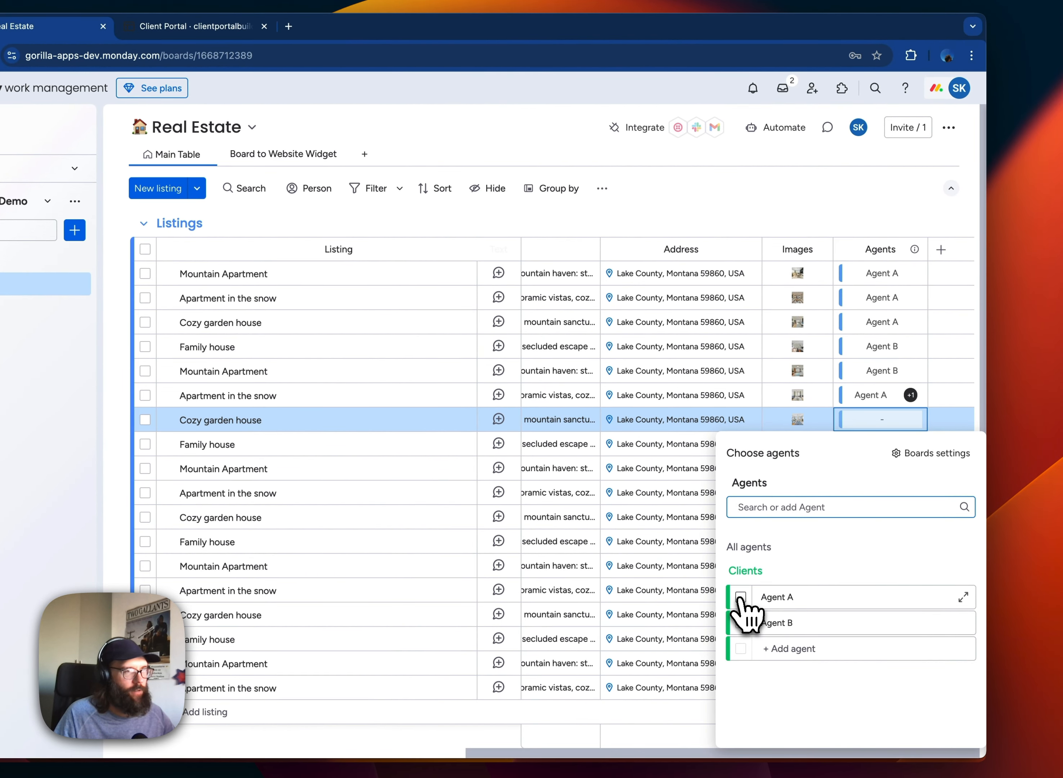
{"action": "left_click", "coordinate": [741, 597]}
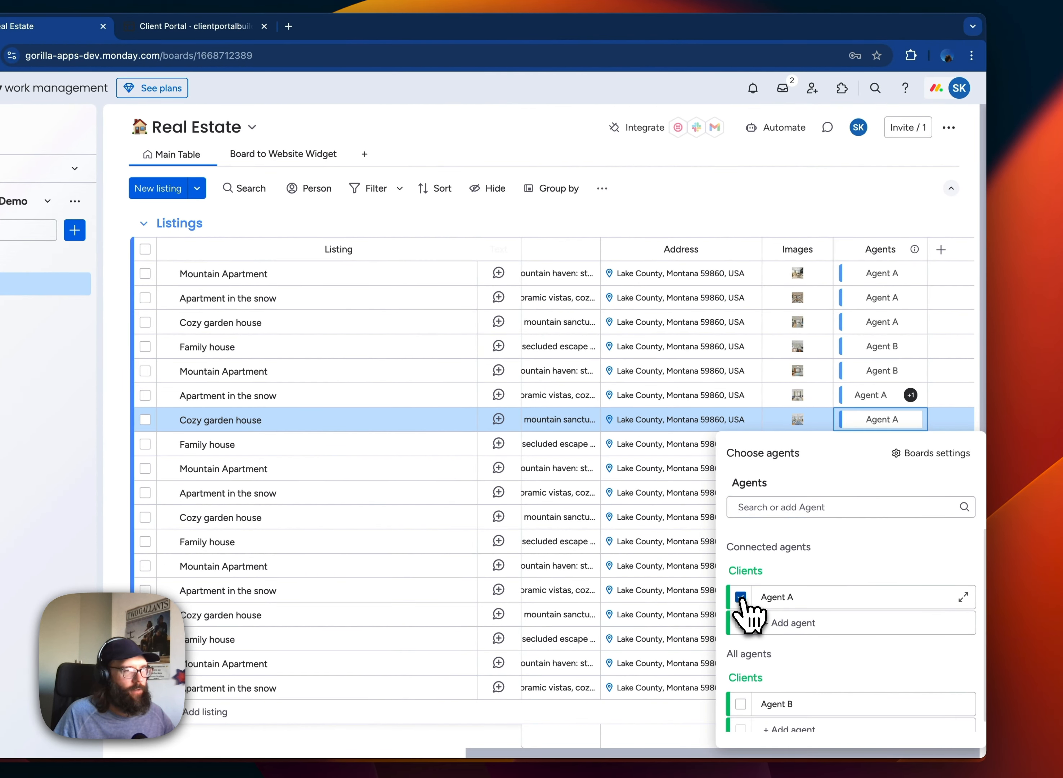
{"action": "left_click", "coordinate": [687, 211]}
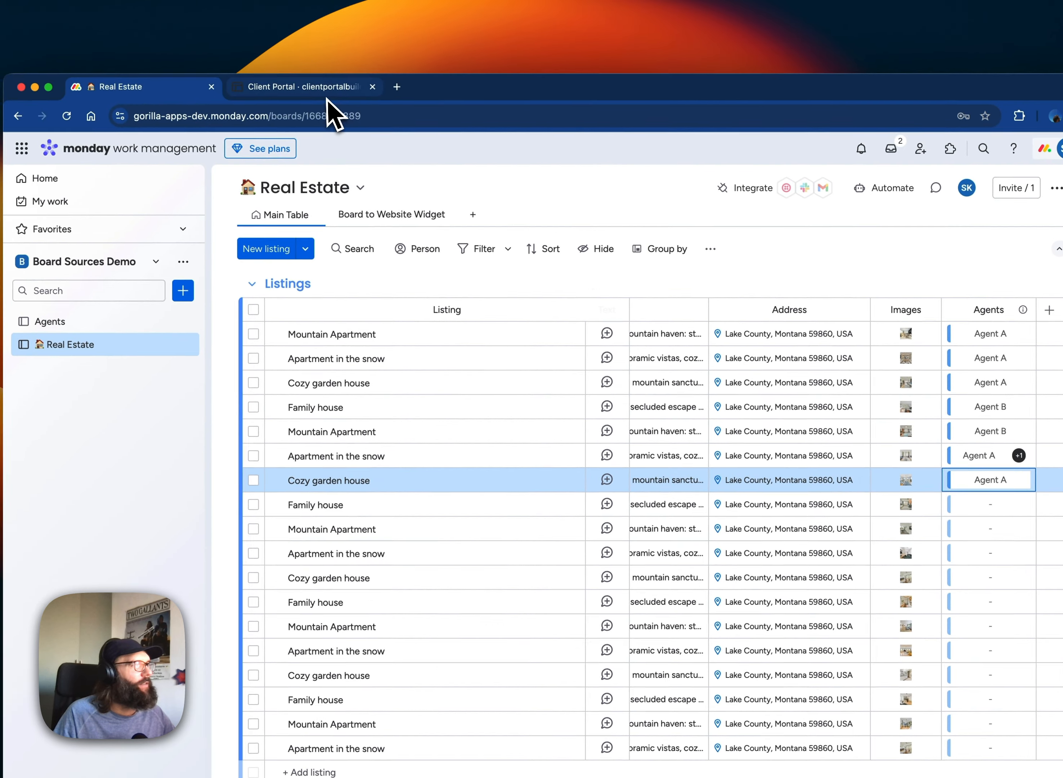
Reload the published client portal and check the property cards shown to Agent A.
{"action": "left_click", "coordinate": [287, 60]}
{"action": "key", "text": "super+r"}
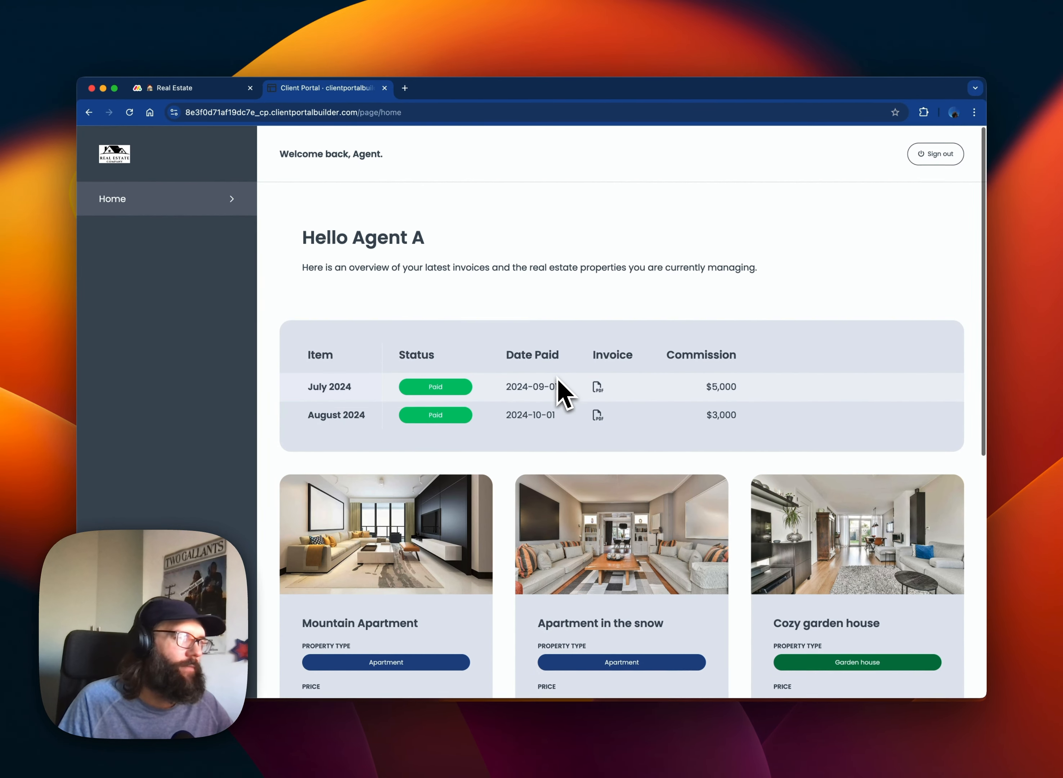
{"action": "scroll", "coordinate": [584, 437], "scroll_direction": "down", "scroll_amount": 10}
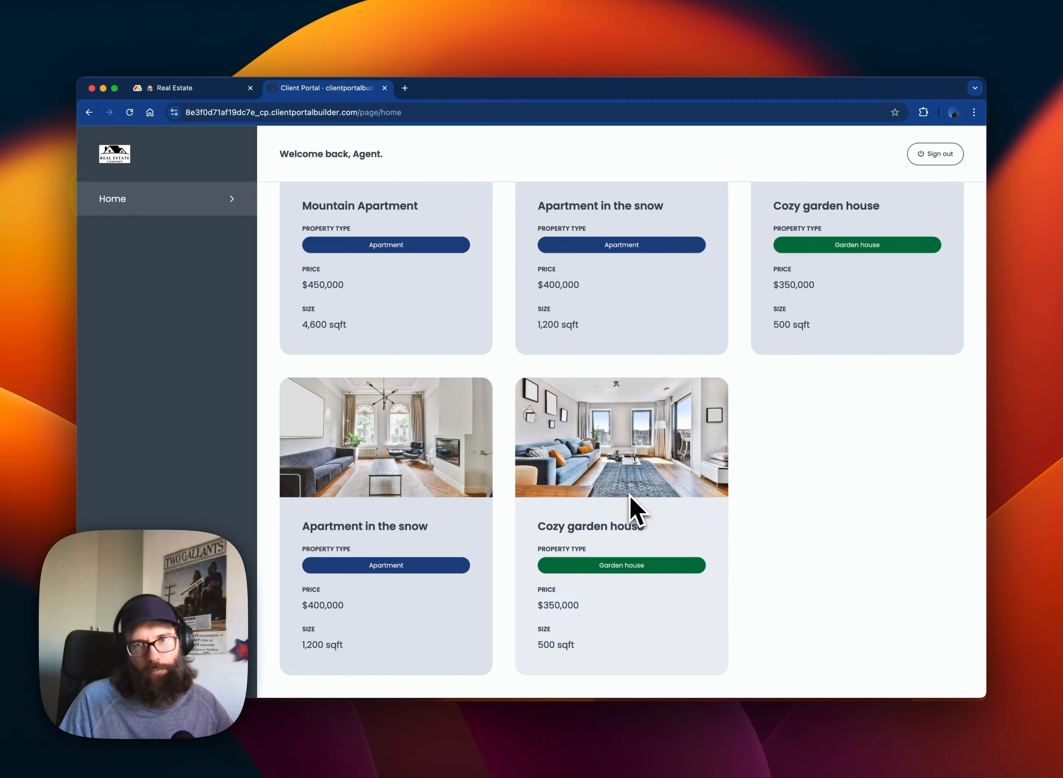
{"action": "scroll", "coordinate": [630, 498], "scroll_direction": "up", "scroll_amount": 10}
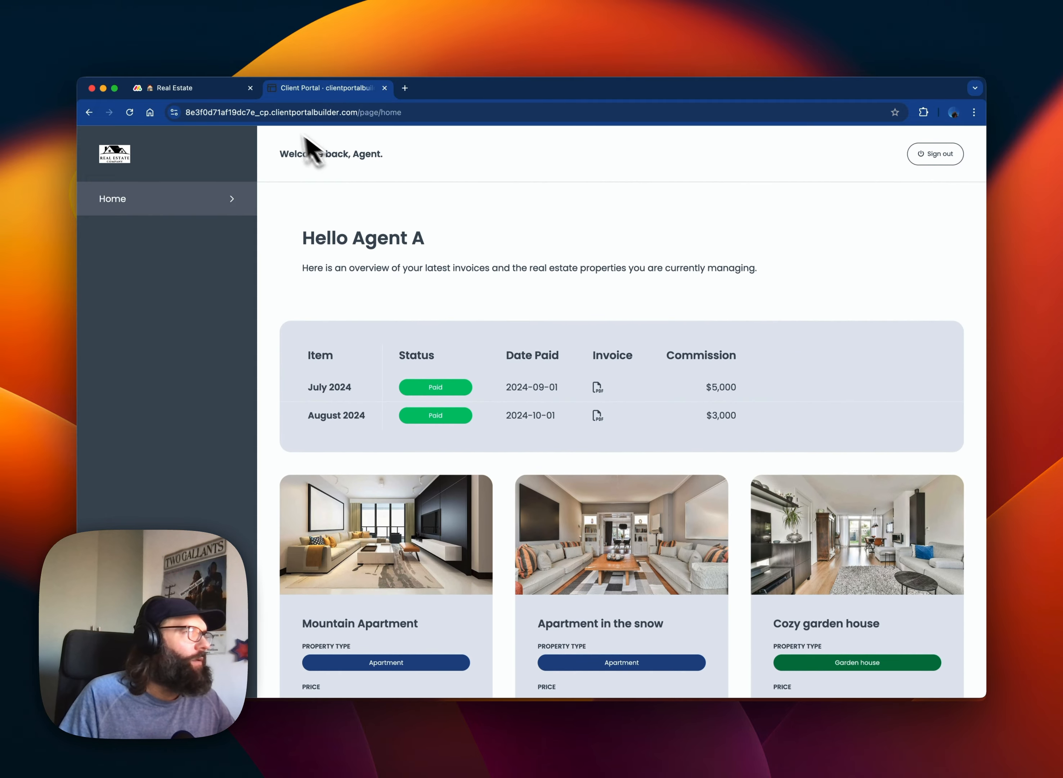
Return to the Agents board's Client Portal Builder and remove the Real Estate board grid section from the Home page.
{"action": "left_click", "coordinate": [225, 89]}
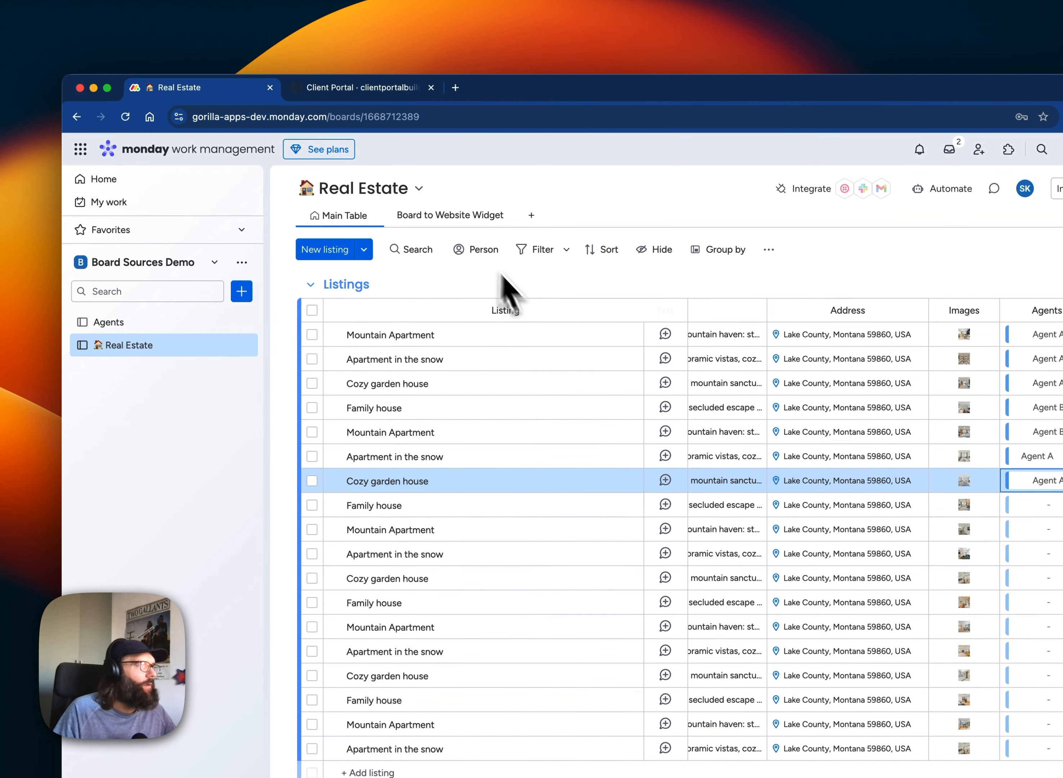
{"action": "left_click", "coordinate": [448, 218]}
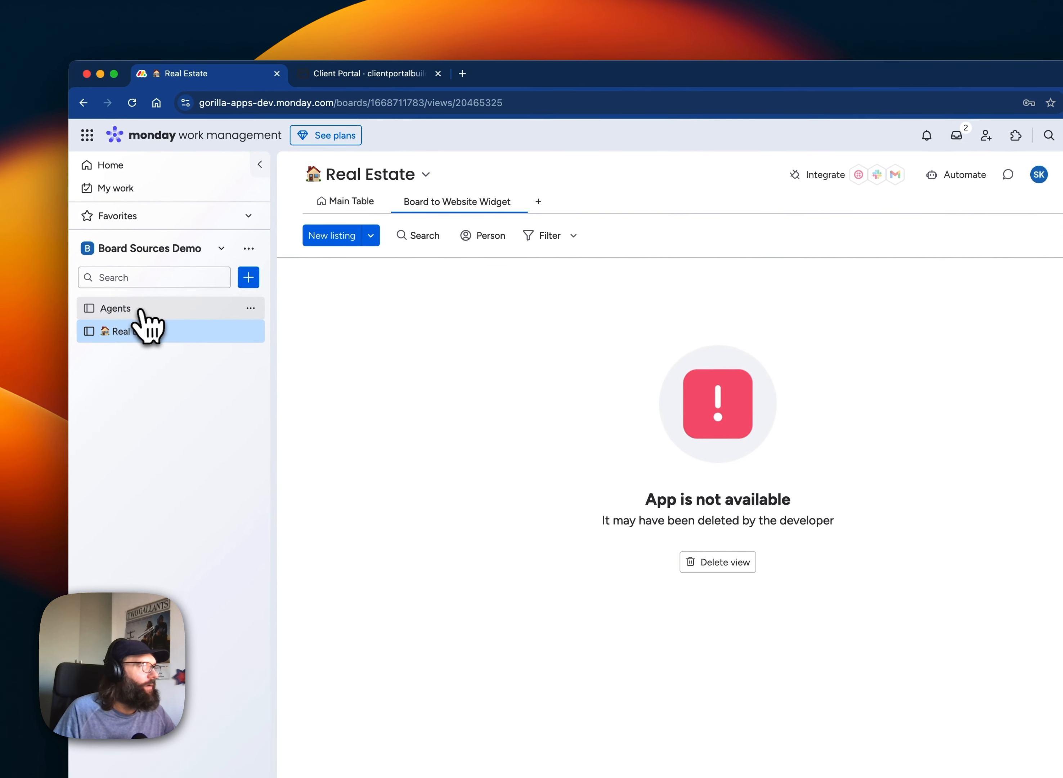
{"action": "left_click", "coordinate": [115, 322]}
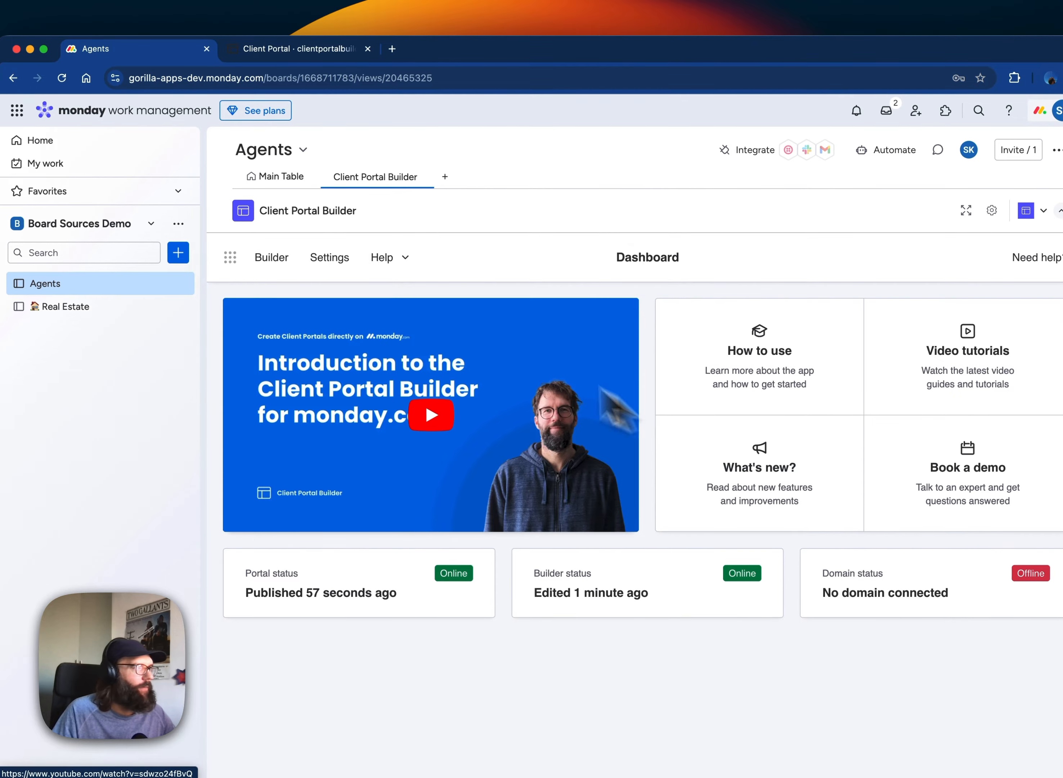
{"action": "left_click", "coordinate": [275, 261]}
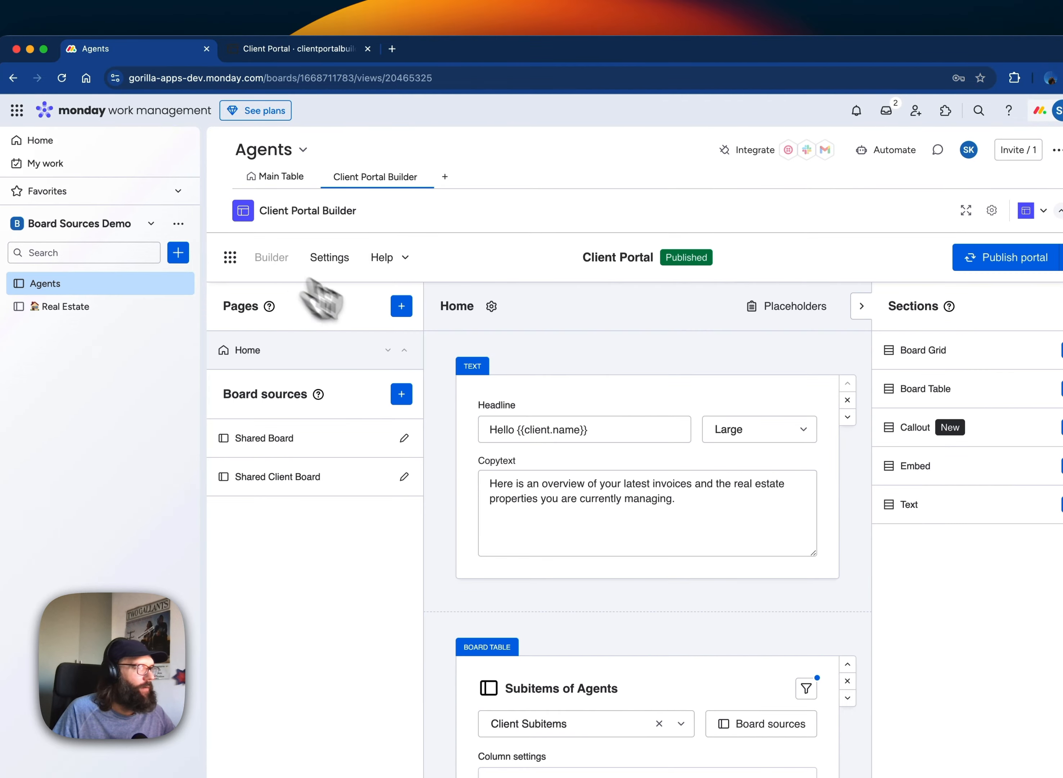
{"action": "scroll", "coordinate": [520, 407], "scroll_direction": "down", "scroll_amount": 10}
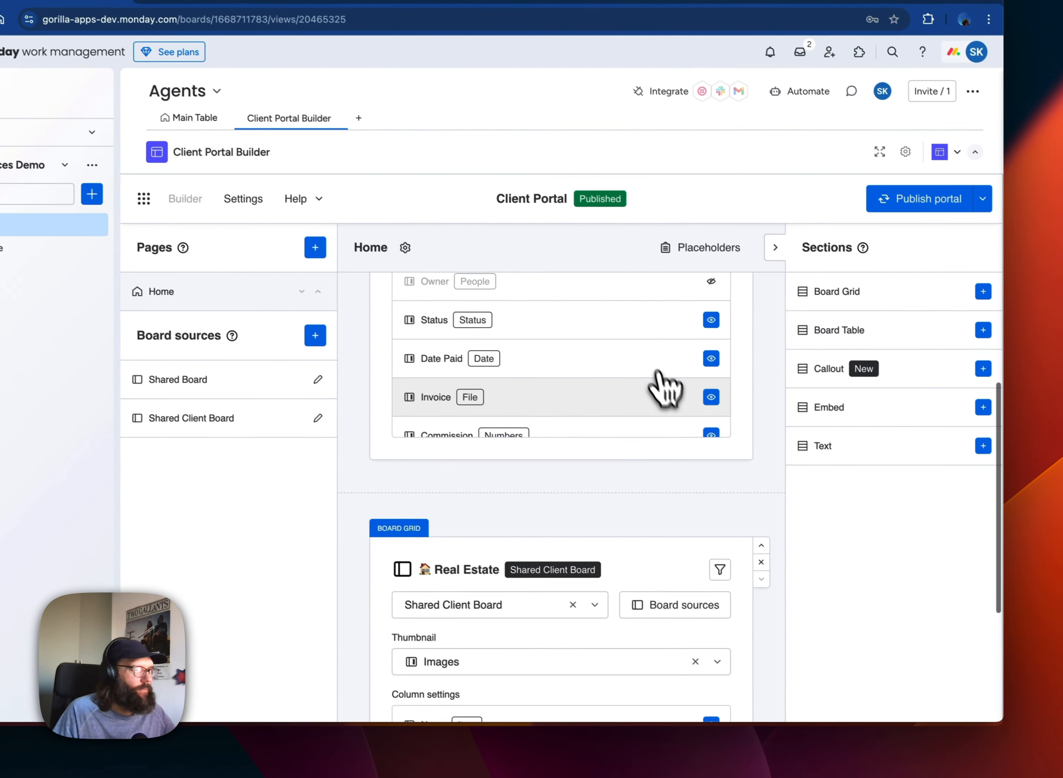
{"action": "left_click", "coordinate": [754, 557]}
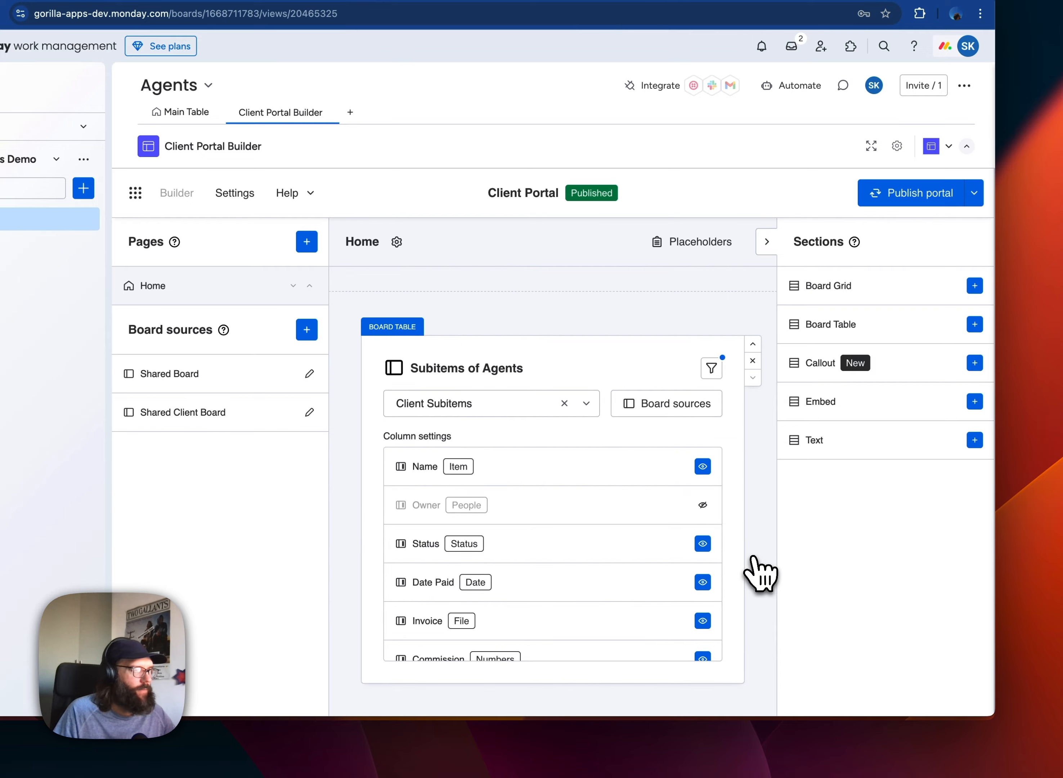
{"action": "scroll", "coordinate": [754, 567], "scroll_direction": "up", "scroll_amount": 5}
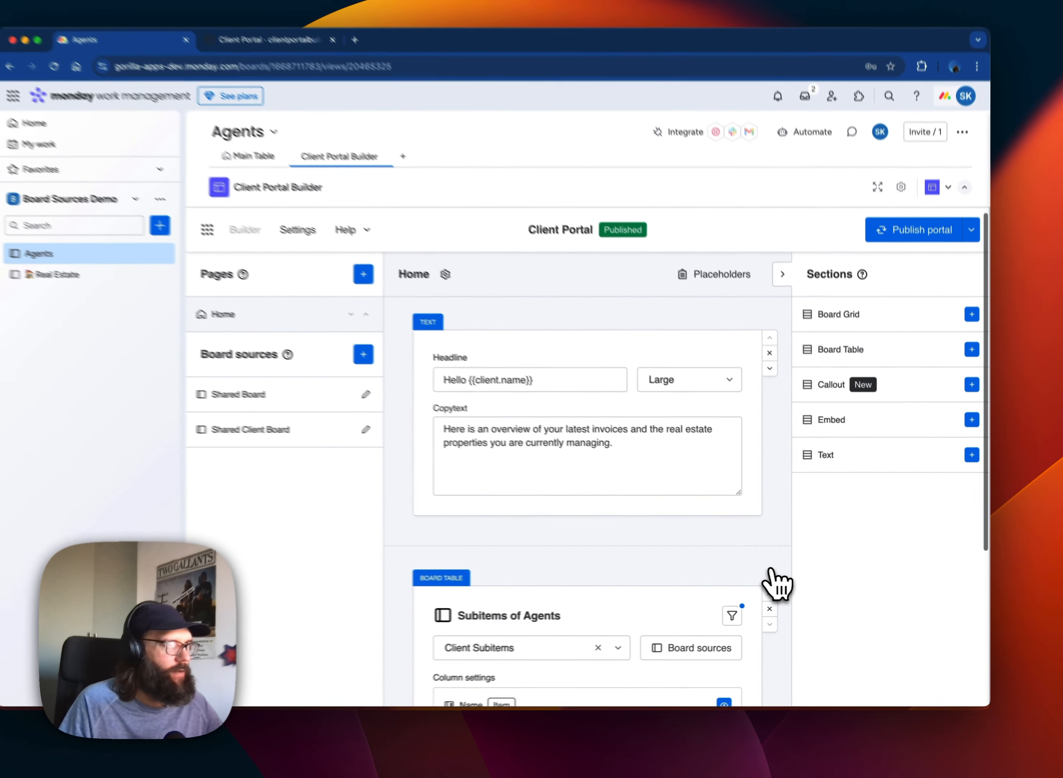
{"action": "scroll", "coordinate": [754, 567], "scroll_direction": "down", "scroll_amount": 5}
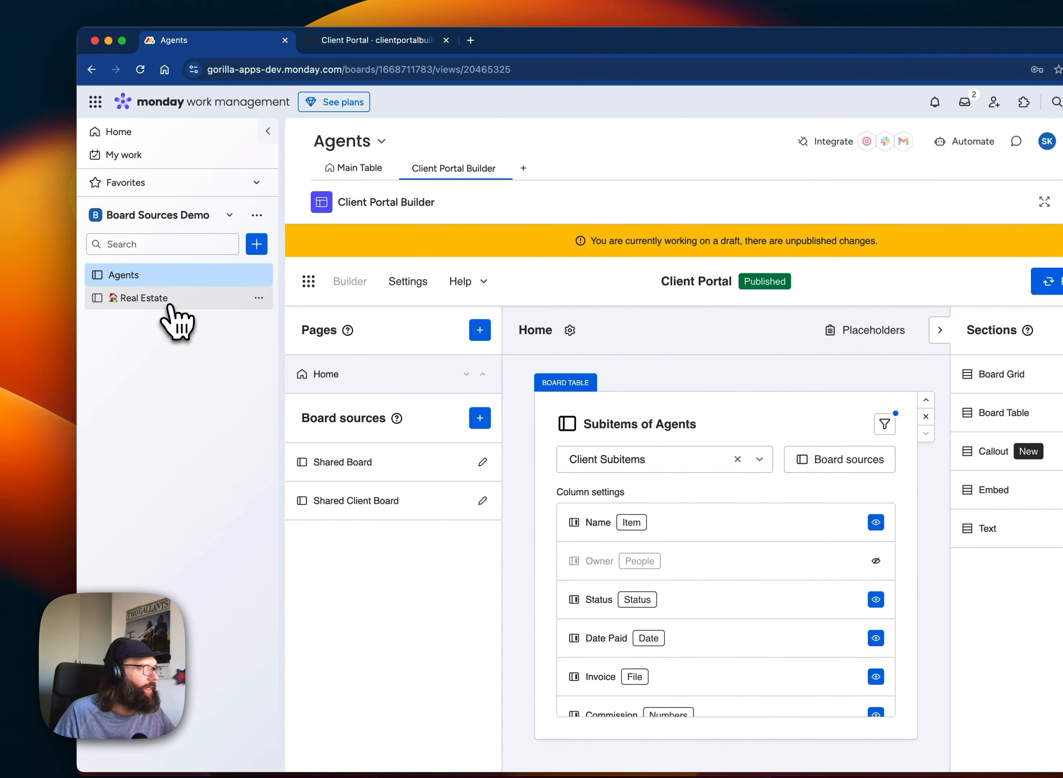
Delete the Agents connection column from the Real Estate board's main table.
{"action": "left_click", "coordinate": [176, 322]}
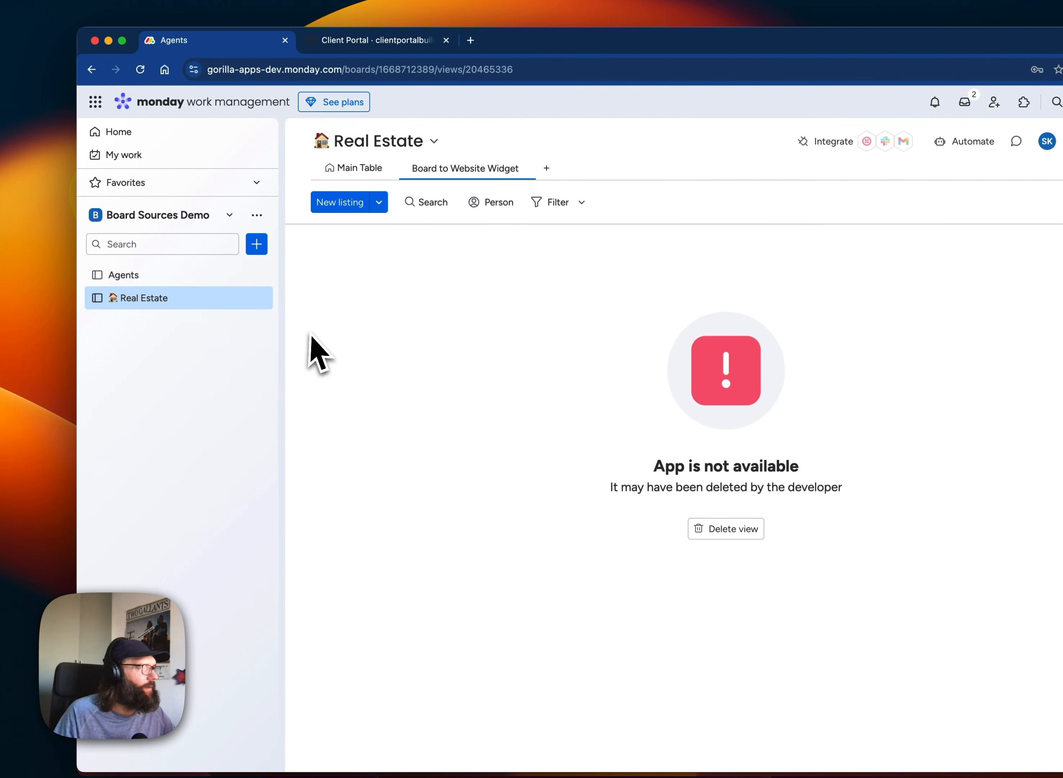
{"action": "left_click", "coordinate": [356, 168]}
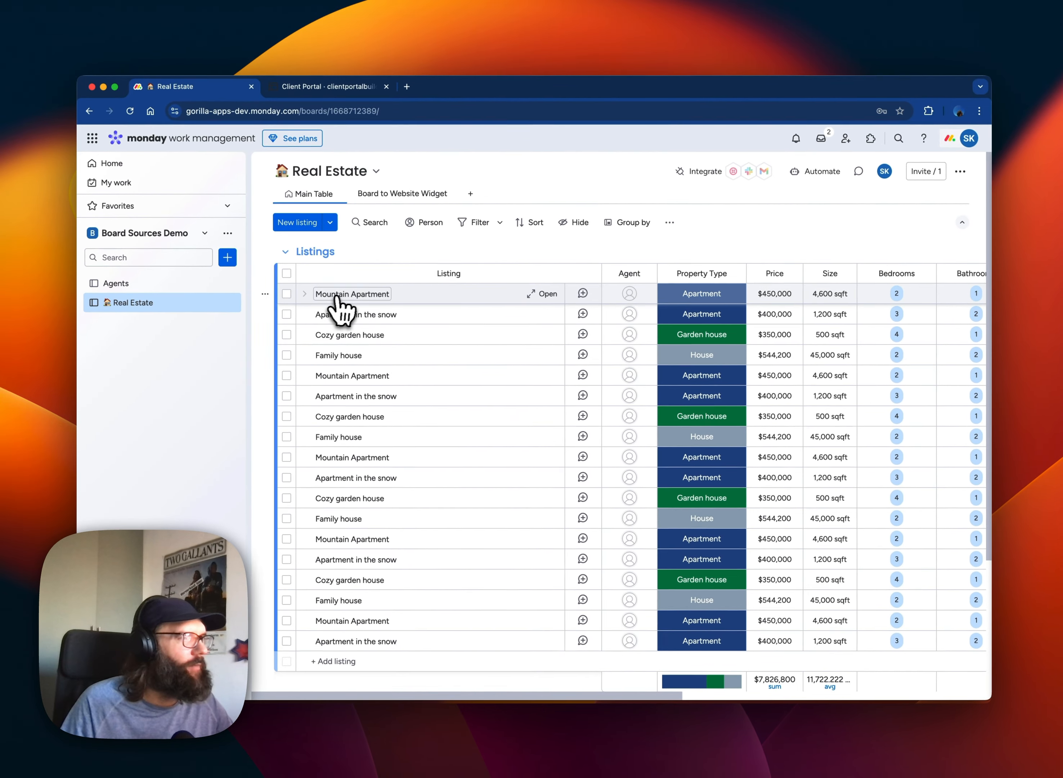
{"action": "scroll", "coordinate": [406, 287], "scroll_direction": "right", "scroll_amount": 5}
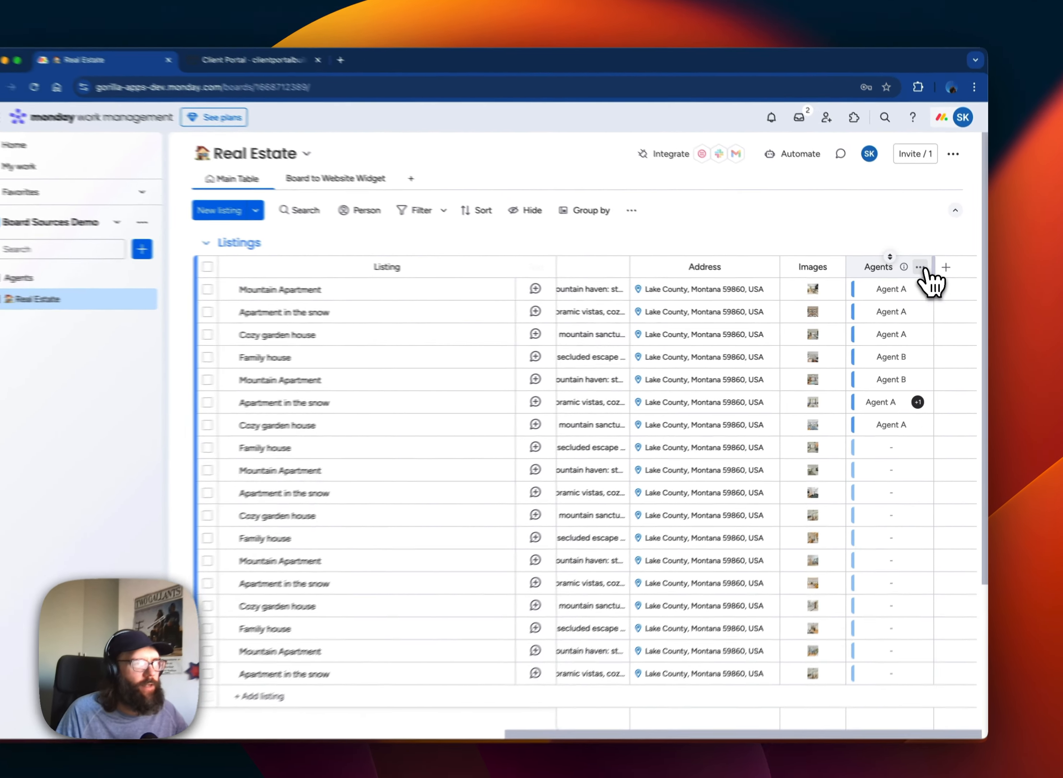
{"action": "left_click", "coordinate": [928, 274]}
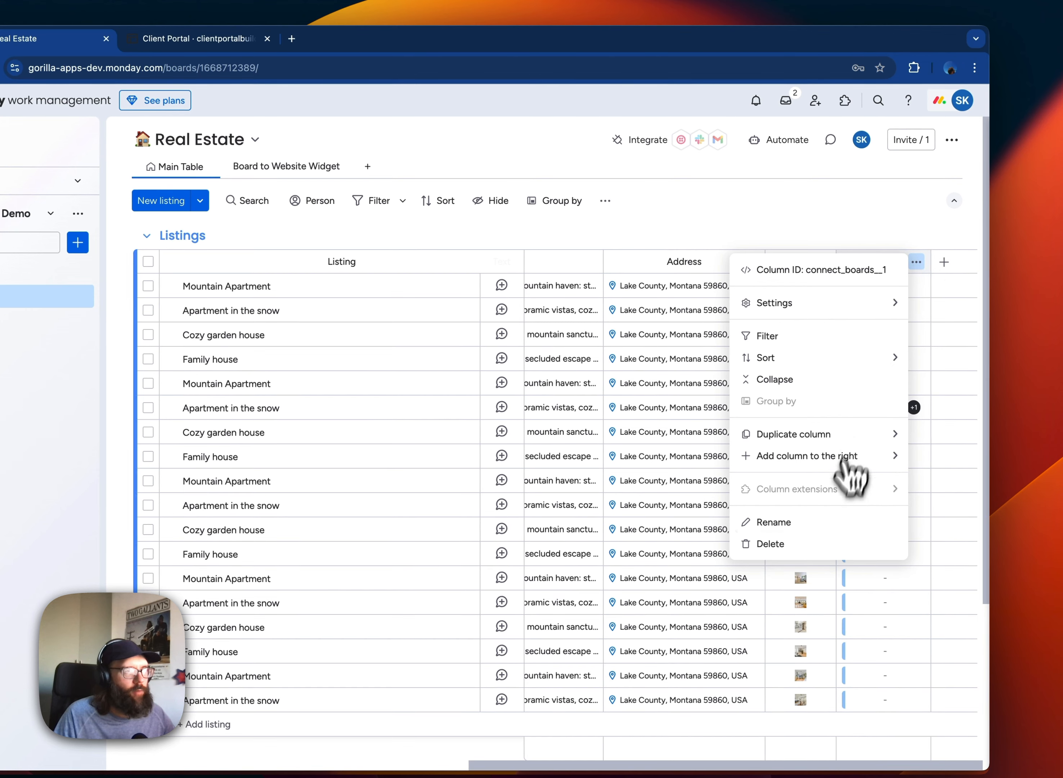
{"action": "left_click", "coordinate": [820, 546]}
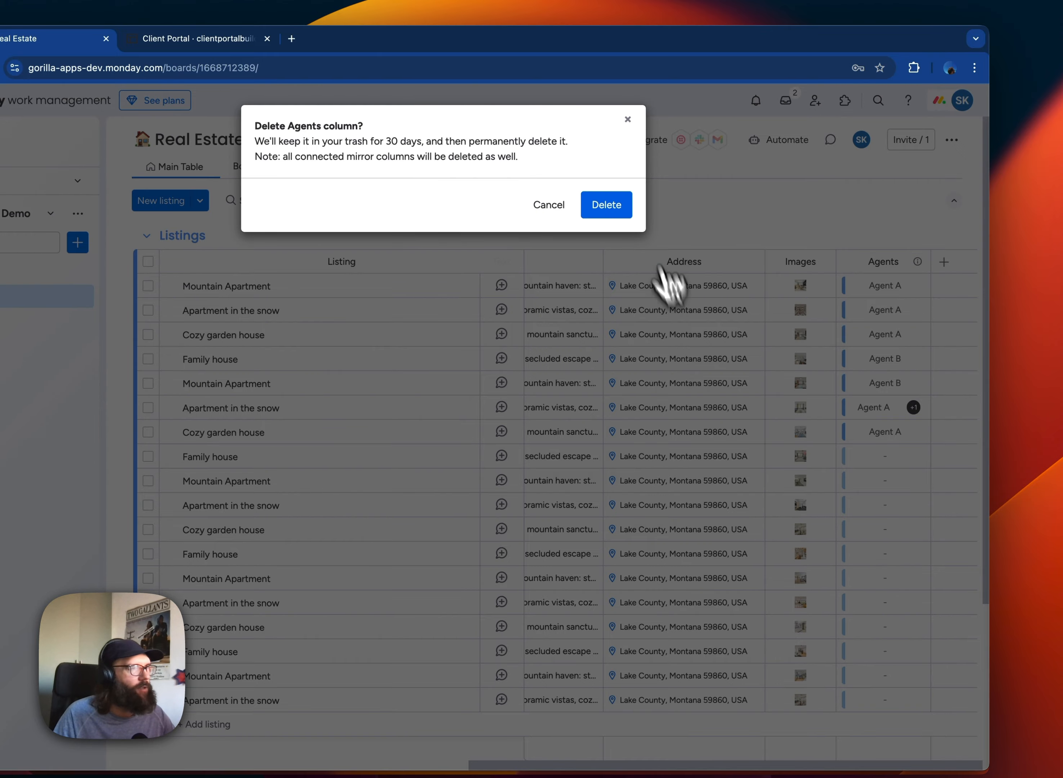
{"action": "left_click", "coordinate": [618, 207]}
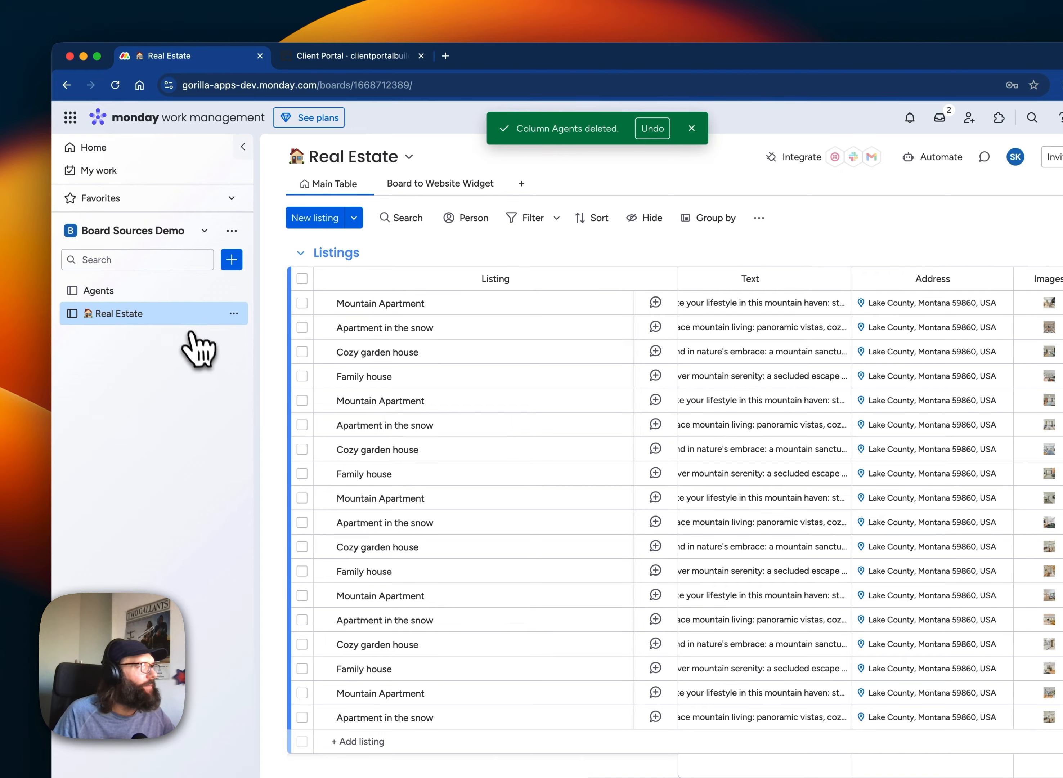
Duplicate the Real Estate board with its structure and items, naming the copy "Real Estate: Agent A" and keeping the house emoji.
{"action": "left_click", "coordinate": [234, 314]}
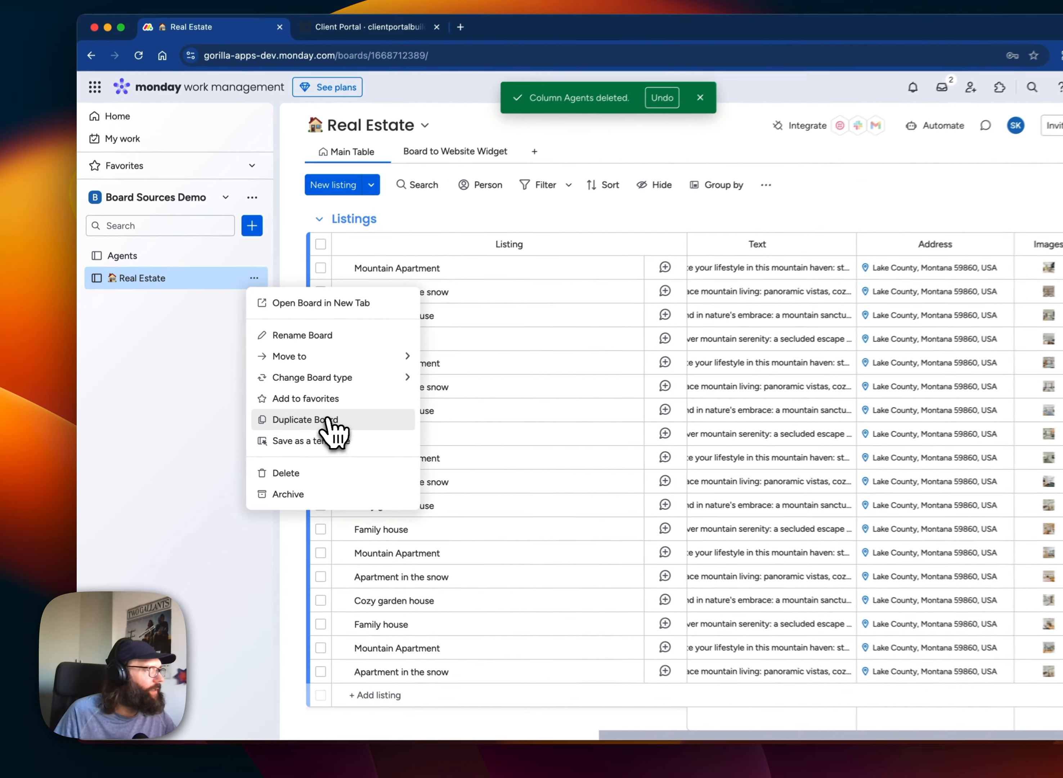
{"action": "left_click", "coordinate": [331, 421]}
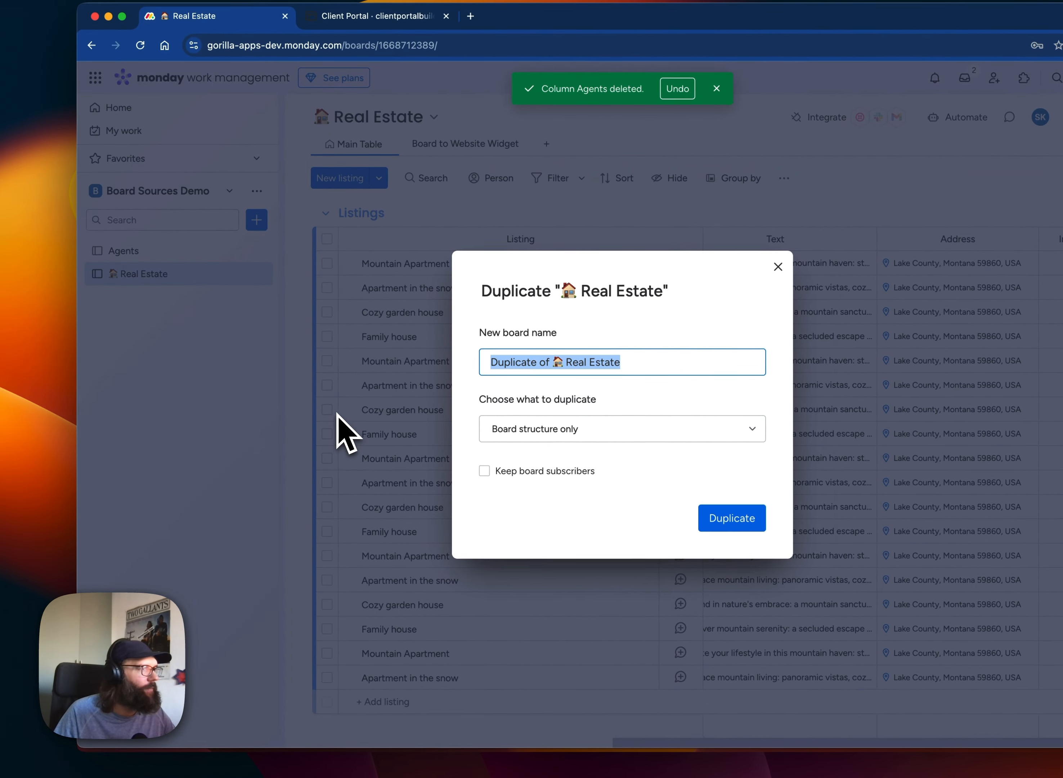
{"action": "key", "text": "alt+Left"}
{"action": "key", "text": "alt+Left"}
{"action": "key", "text": "Left"}
{"action": "key", "text": "Left"}
{"action": "key", "text": "shift+super+Left"}
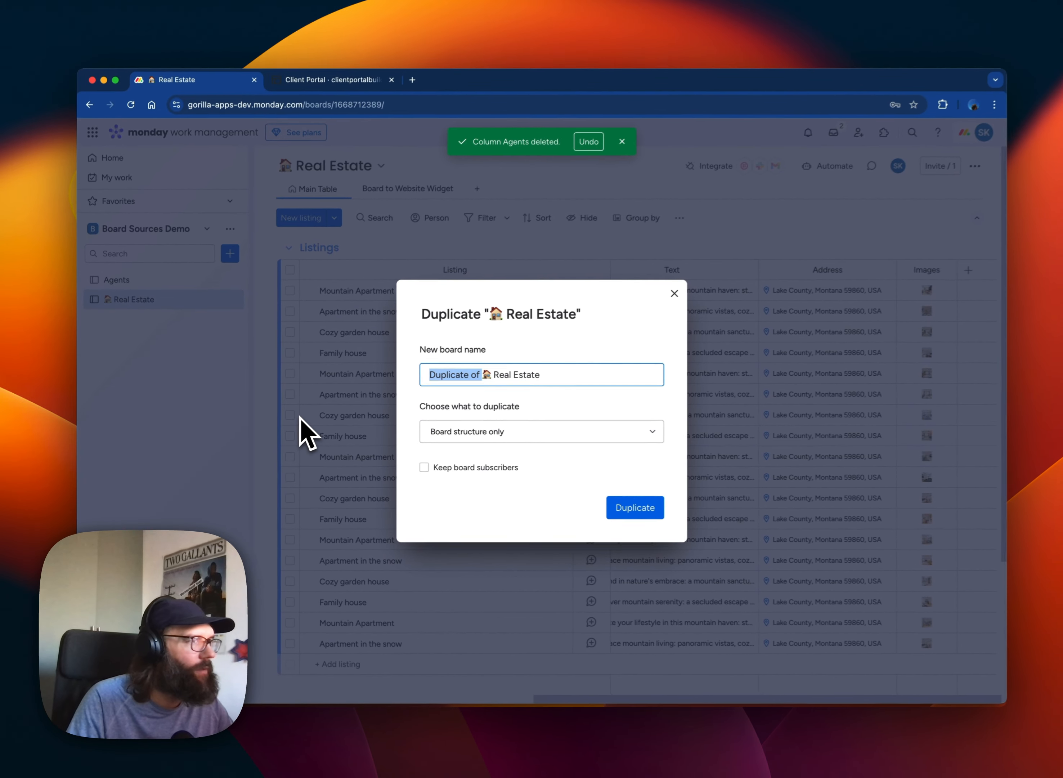
{"action": "key", "text": "BackSpace"}
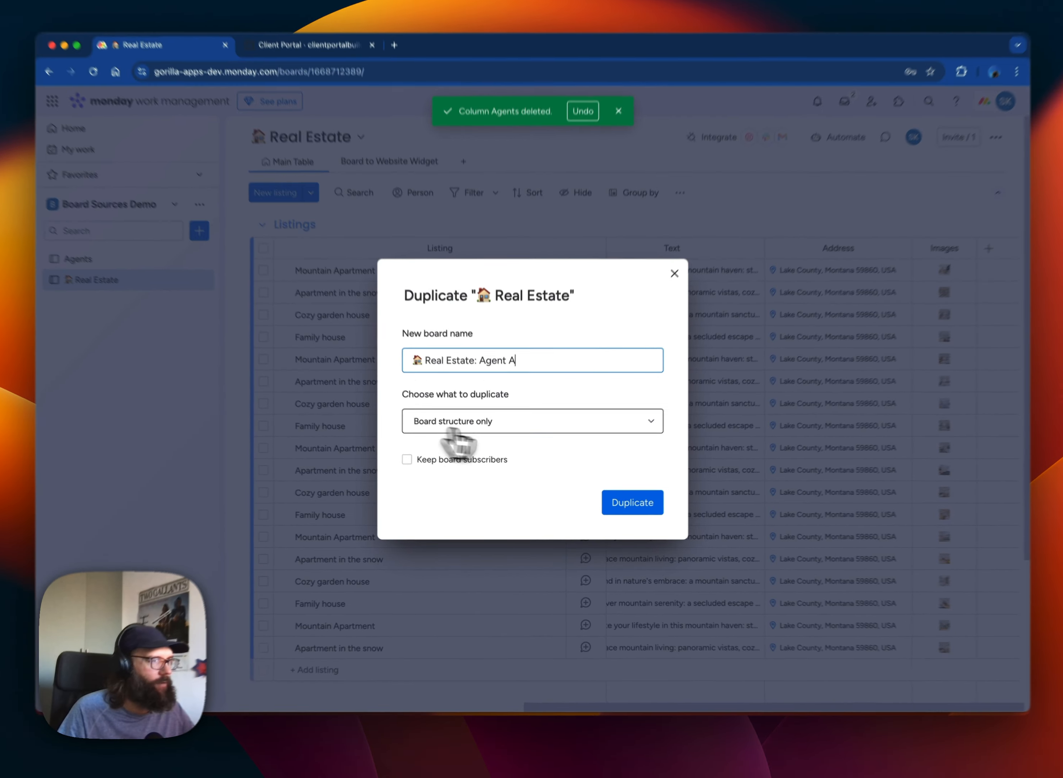
{"action": "left_click", "coordinate": [484, 434]}
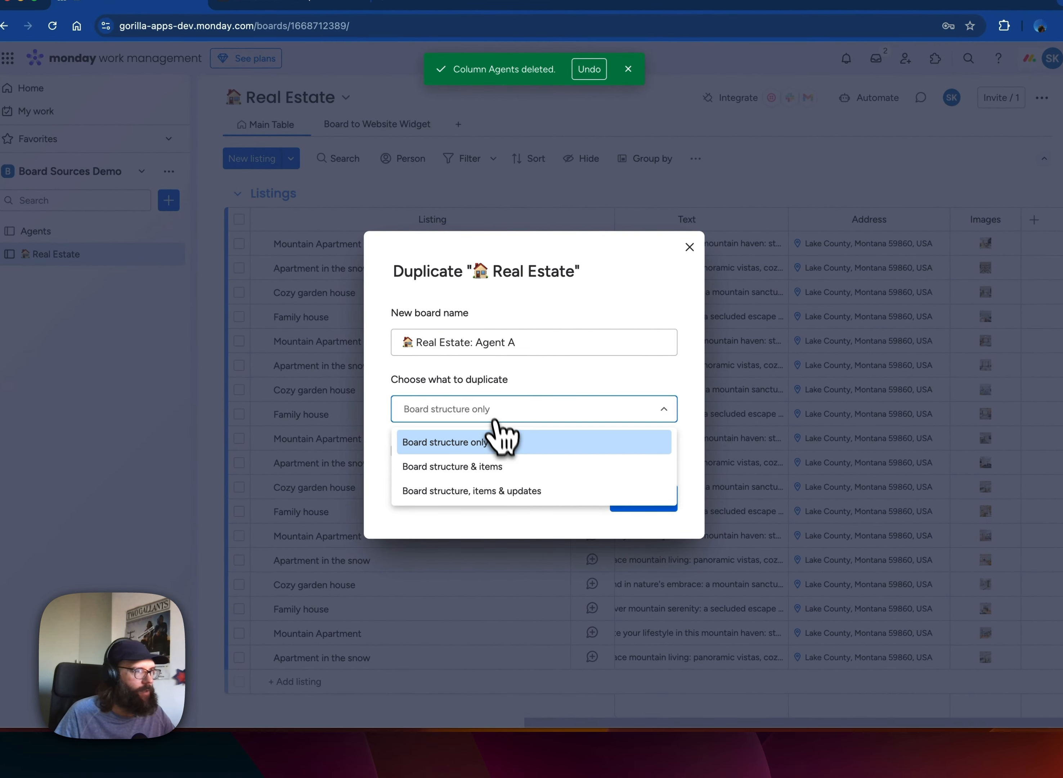
{"action": "left_click", "coordinate": [495, 467]}
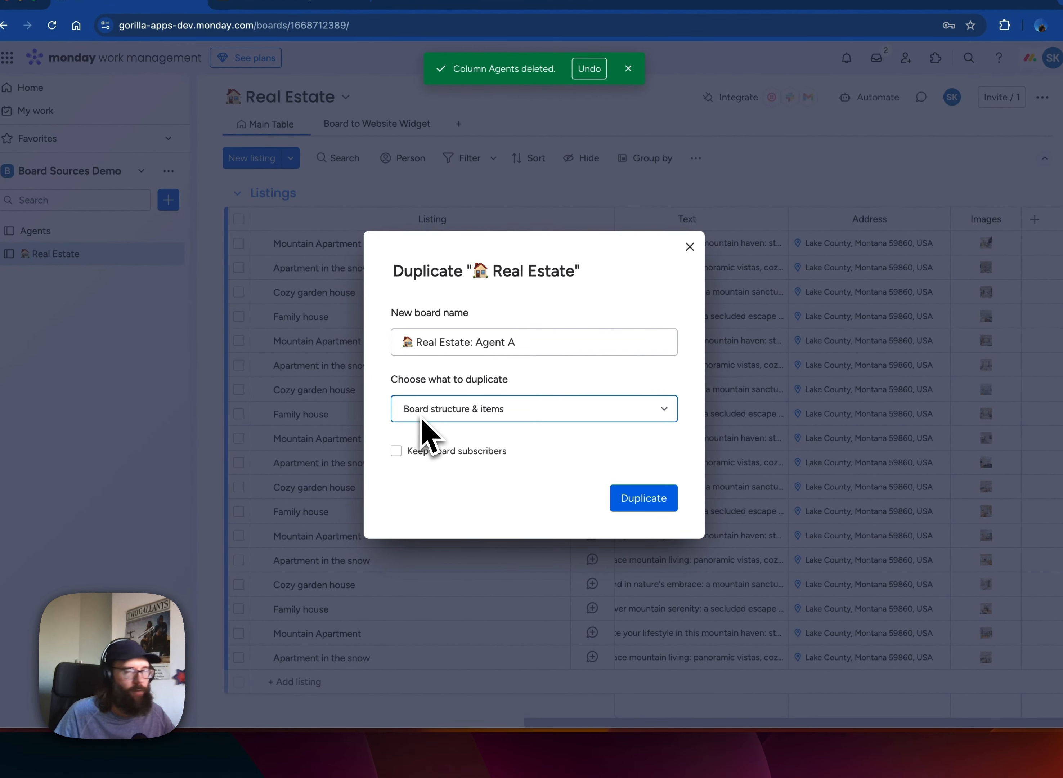
{"action": "left_click", "coordinate": [644, 498]}
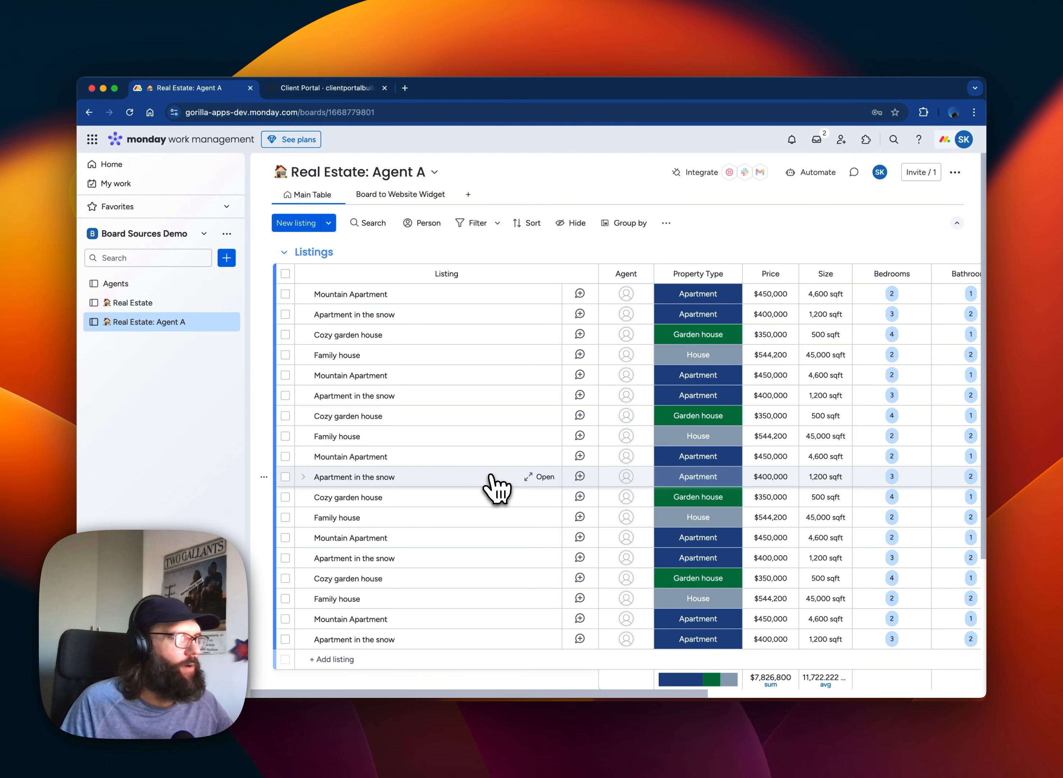
Delete the third through twelfth listings from the Listings group of the Real Estate: Agent A board.
{"action": "scroll", "coordinate": [417, 465], "scroll_direction": "down", "scroll_amount": 5}
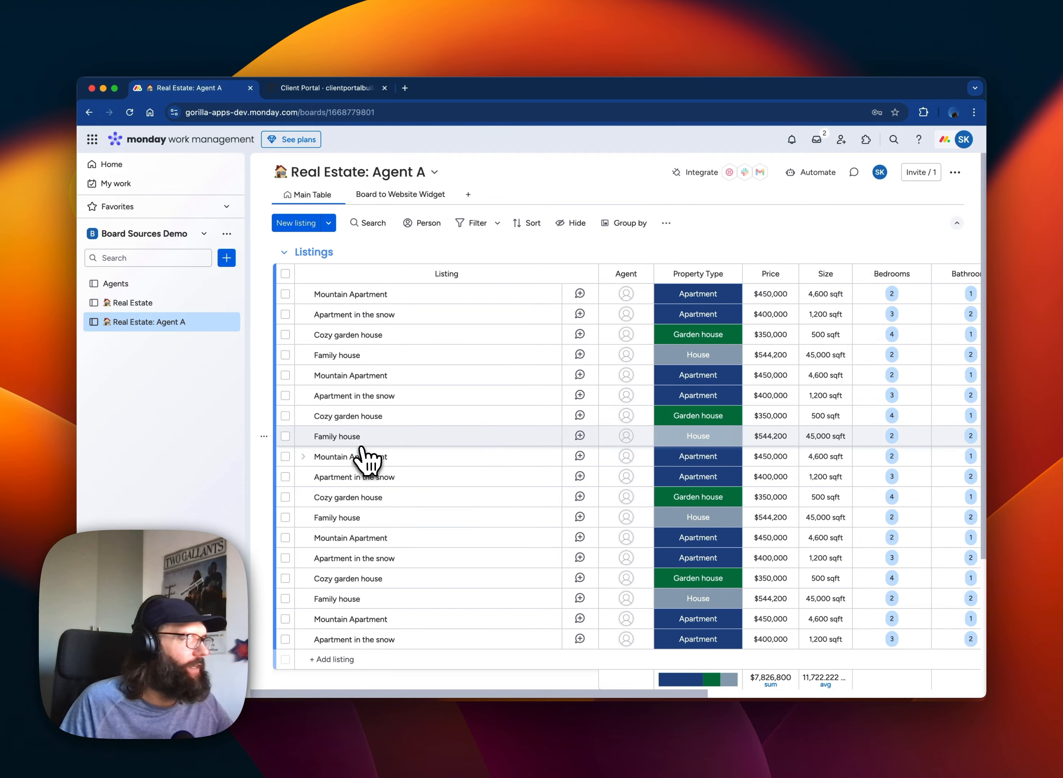
{"action": "scroll", "coordinate": [384, 426], "scroll_direction": "down", "scroll_amount": 3}
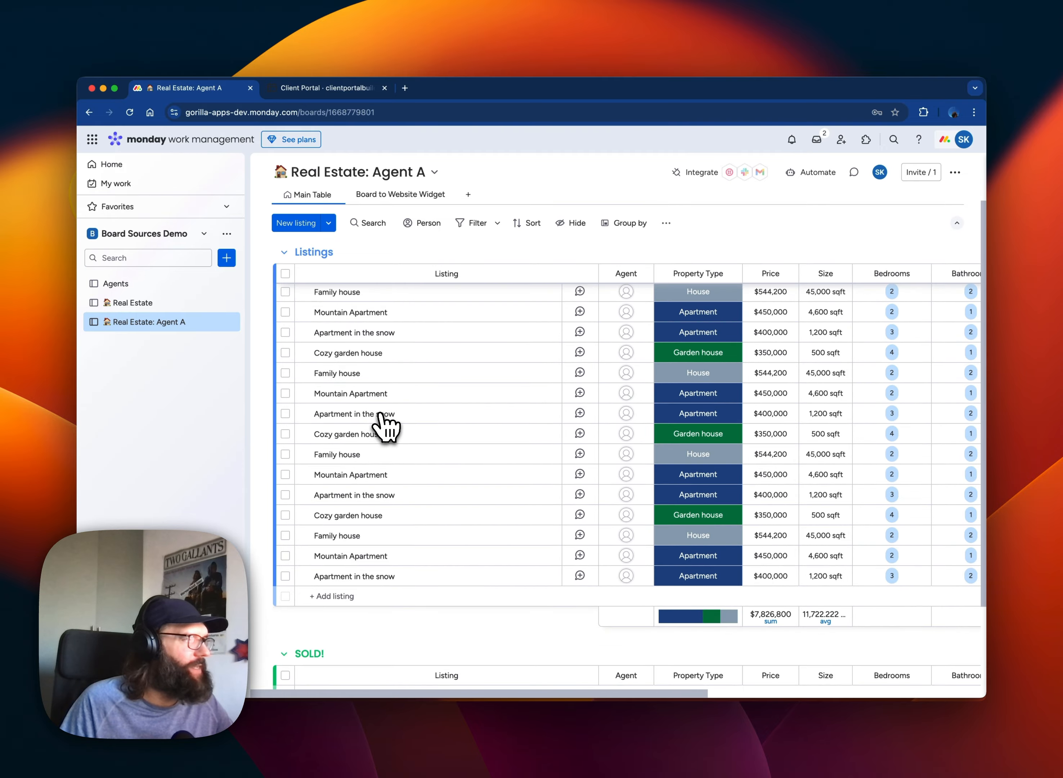
{"action": "scroll", "coordinate": [378, 421], "scroll_direction": "up", "scroll_amount": 3}
{"action": "left_click", "coordinate": [285, 334]}
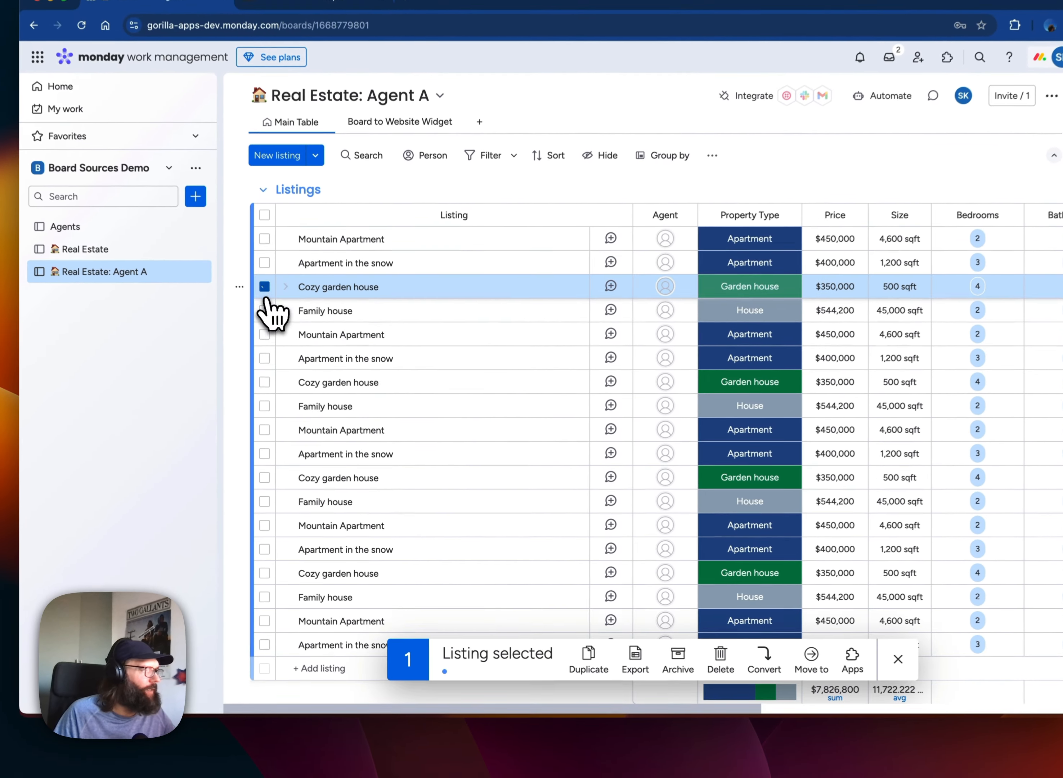
{"action": "left_click", "coordinate": [286, 355]}
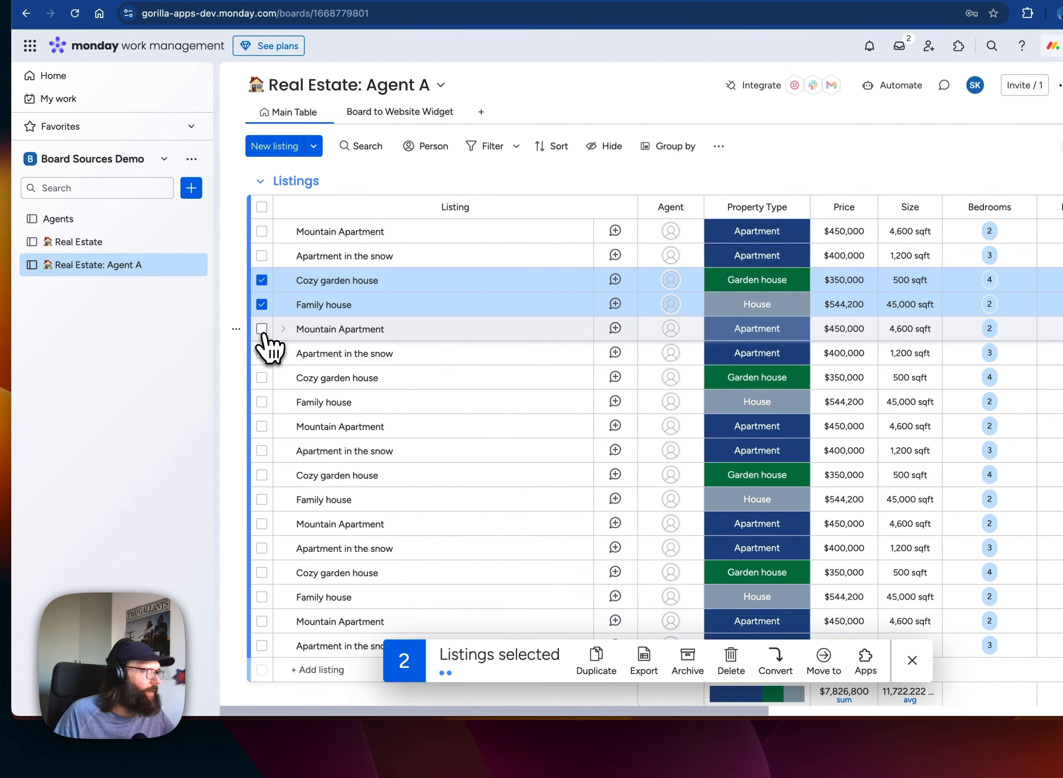
{"action": "left_click", "coordinate": [261, 328]}
{"action": "left_click", "coordinate": [261, 353]}
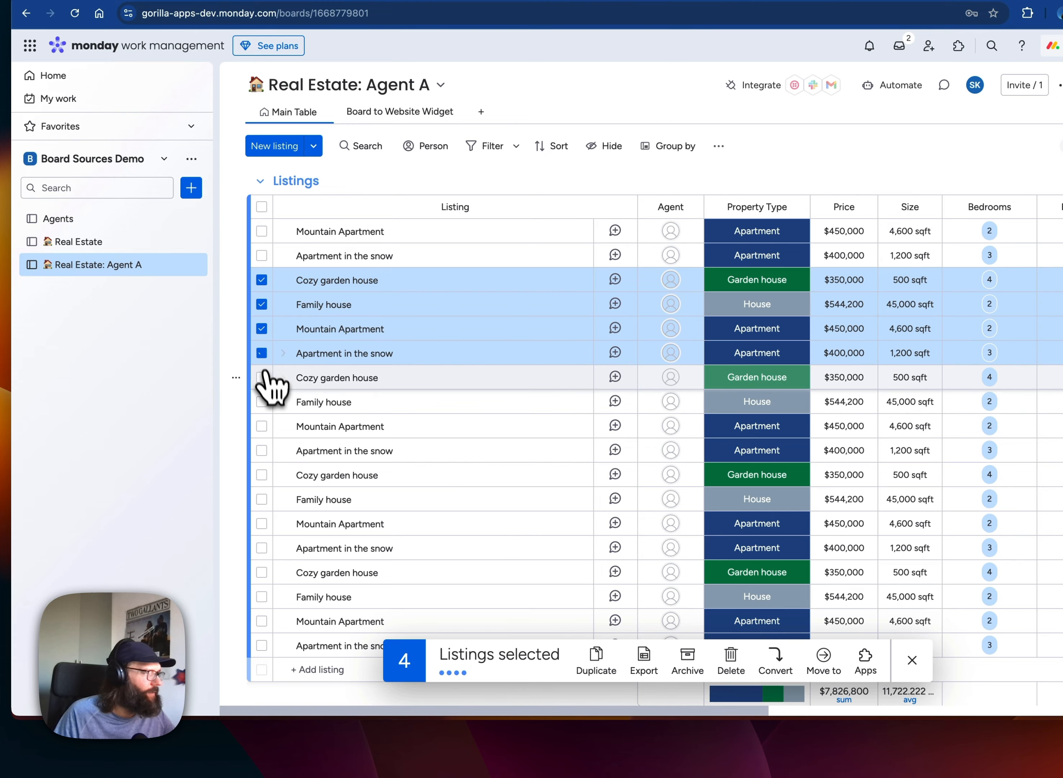
{"action": "left_click", "coordinate": [262, 378]}
{"action": "left_click", "coordinate": [262, 402]}
{"action": "left_click", "coordinate": [261, 426]}
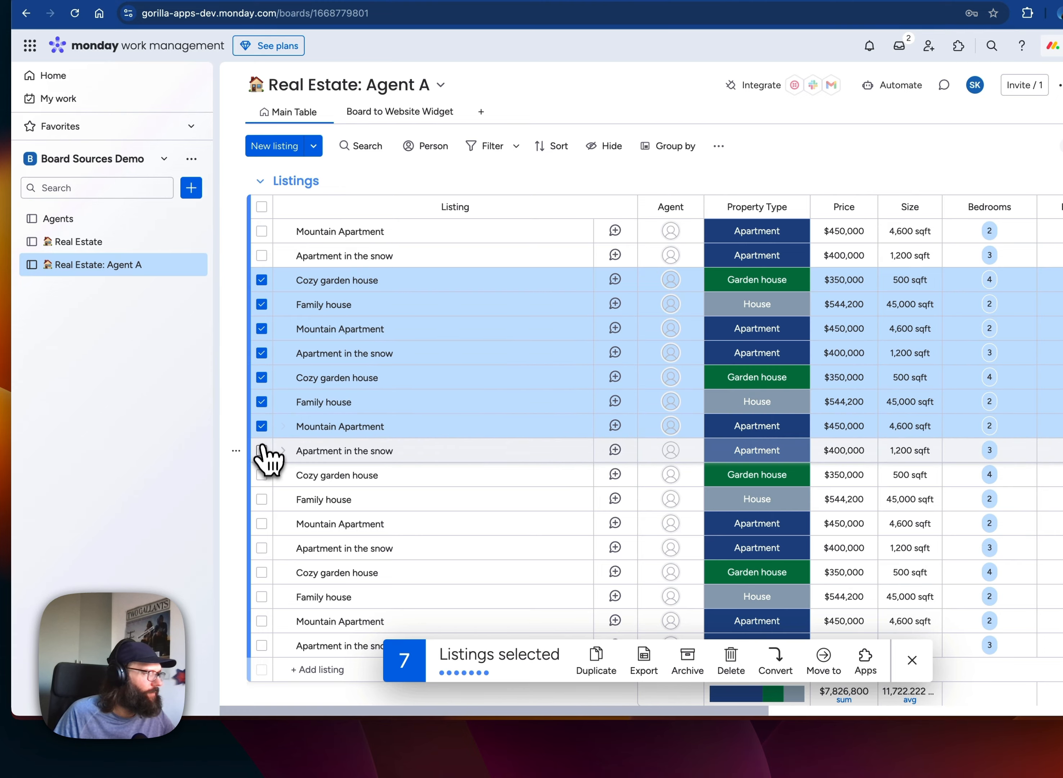
{"action": "left_click", "coordinate": [262, 450]}
{"action": "left_click", "coordinate": [262, 475]}
{"action": "left_click", "coordinate": [261, 499]}
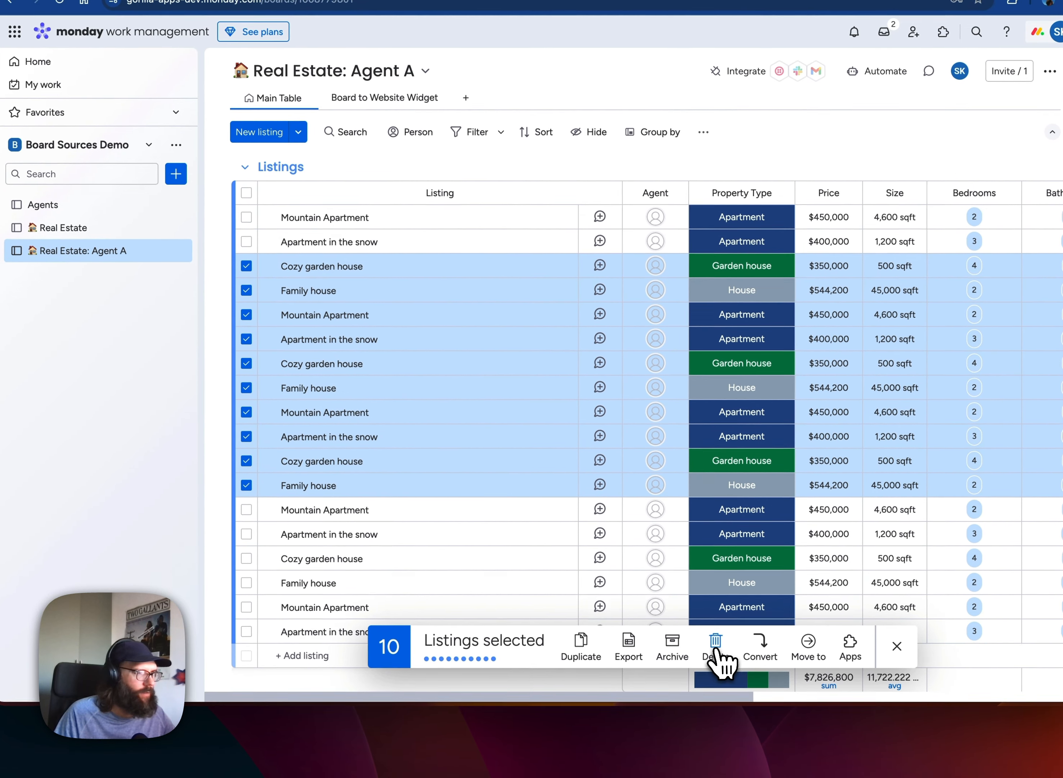
{"action": "left_click", "coordinate": [717, 644]}
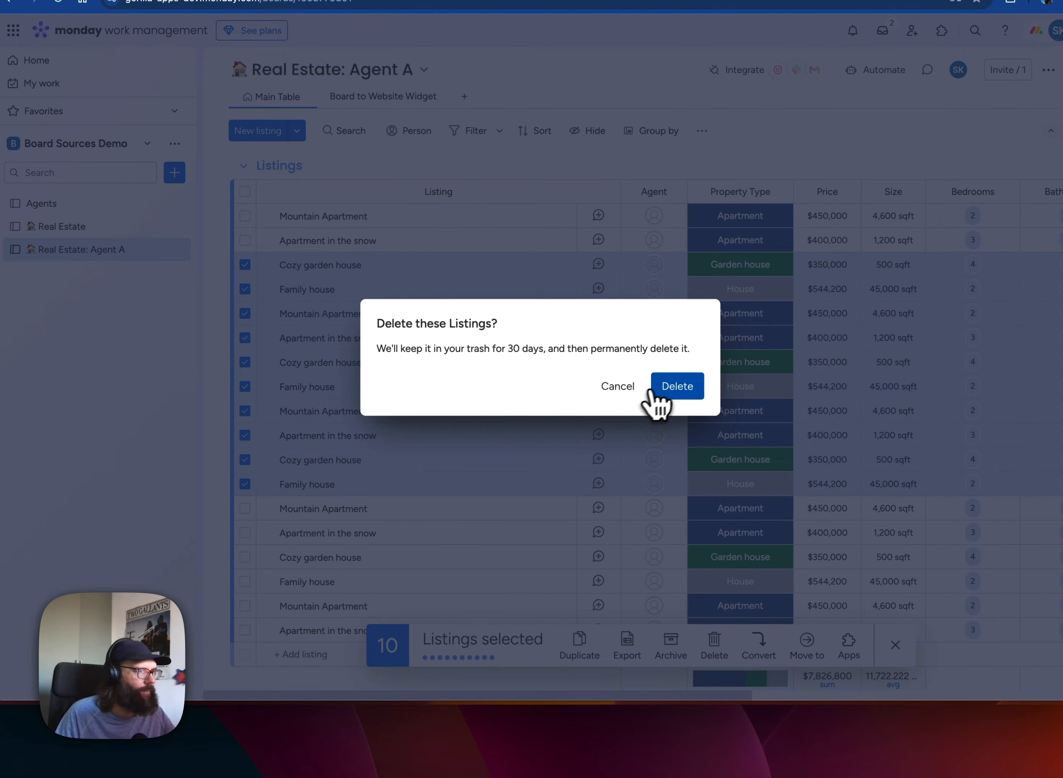
{"action": "left_click", "coordinate": [676, 386]}
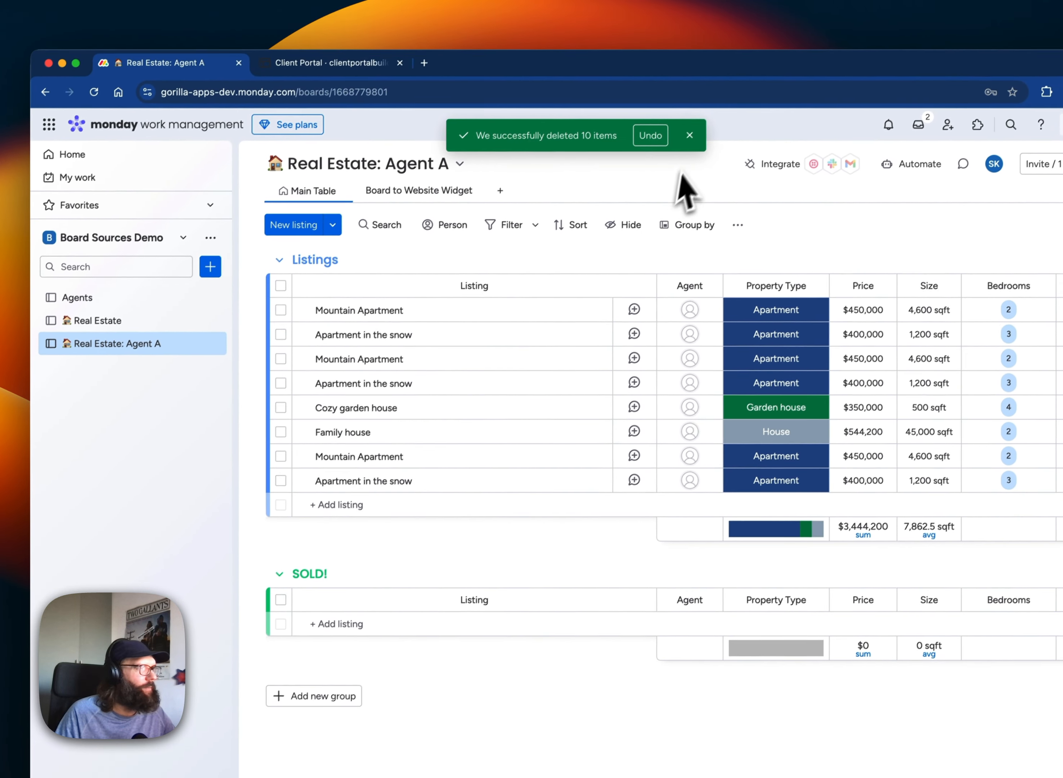
{"action": "left_click", "coordinate": [654, 42]}
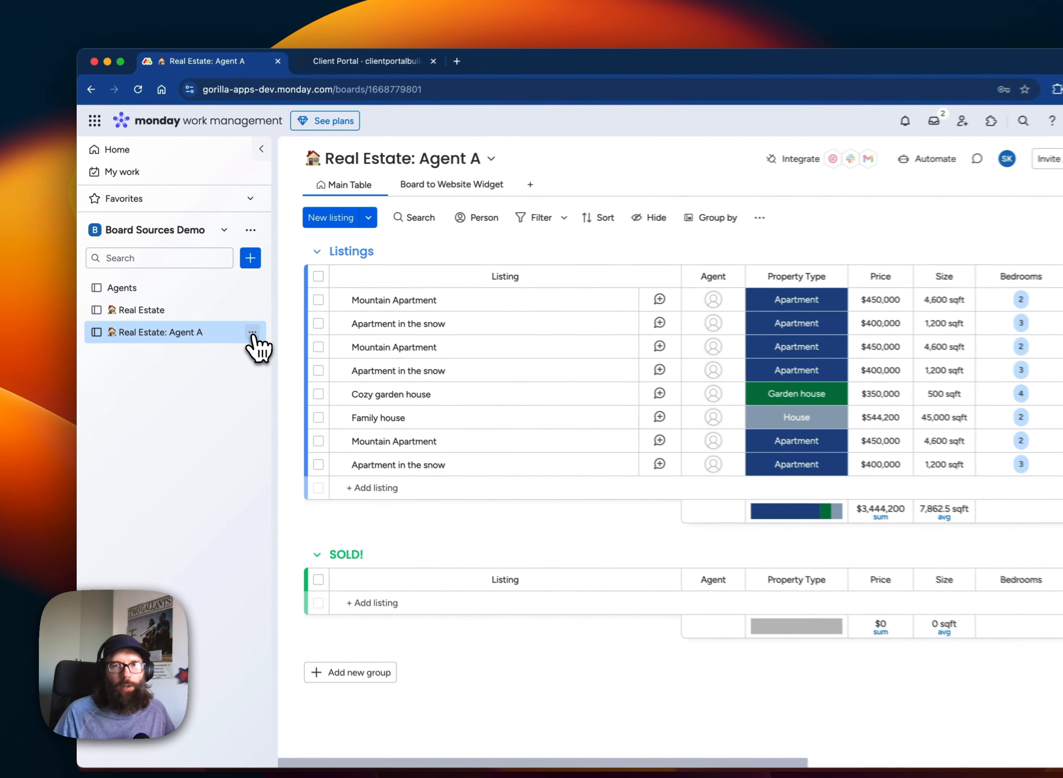
Duplicate the Real Estate: Agent A board with its structure and items, naming the copy "Real Estate: Agent B" and keeping the house emoji.
{"action": "left_click", "coordinate": [228, 321]}
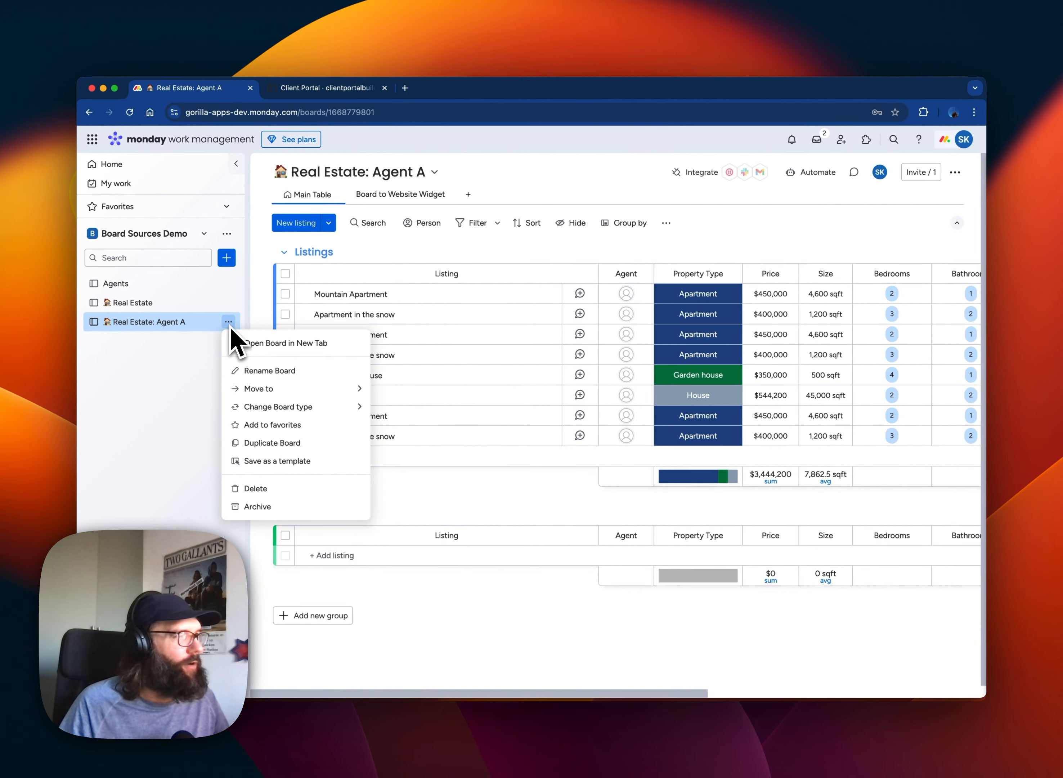
{"action": "mouse_move", "coordinate": [331, 433]}
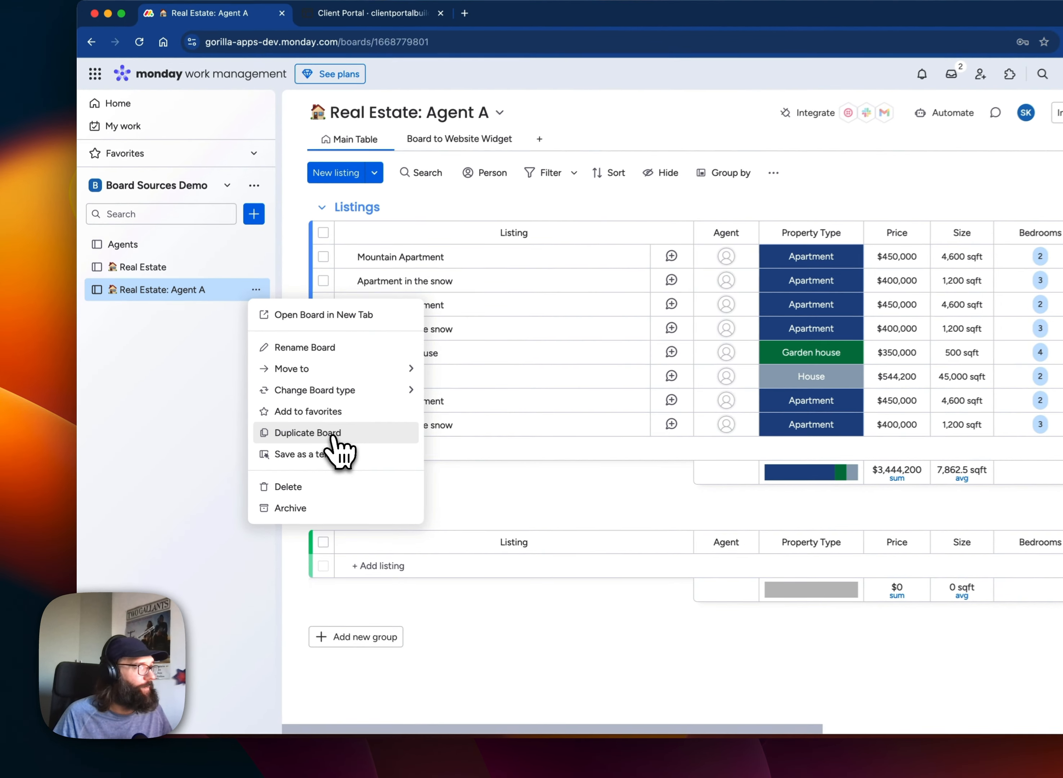
{"action": "left_click", "coordinate": [294, 444]}
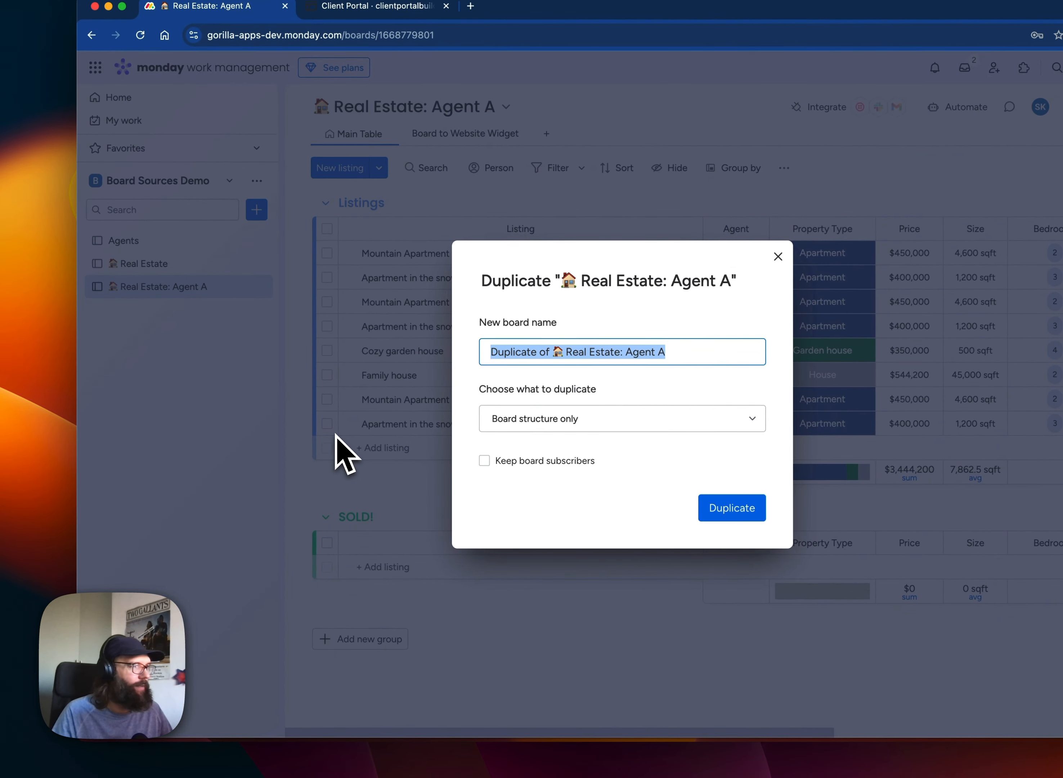
{"action": "key", "text": "Right"}
{"action": "key", "text": "alt+Left"}
{"action": "key", "text": "alt+Left"}
{"action": "key", "text": "alt+Left"}
{"action": "key", "text": "alt+Left"}
{"action": "key", "text": "alt+Left"}
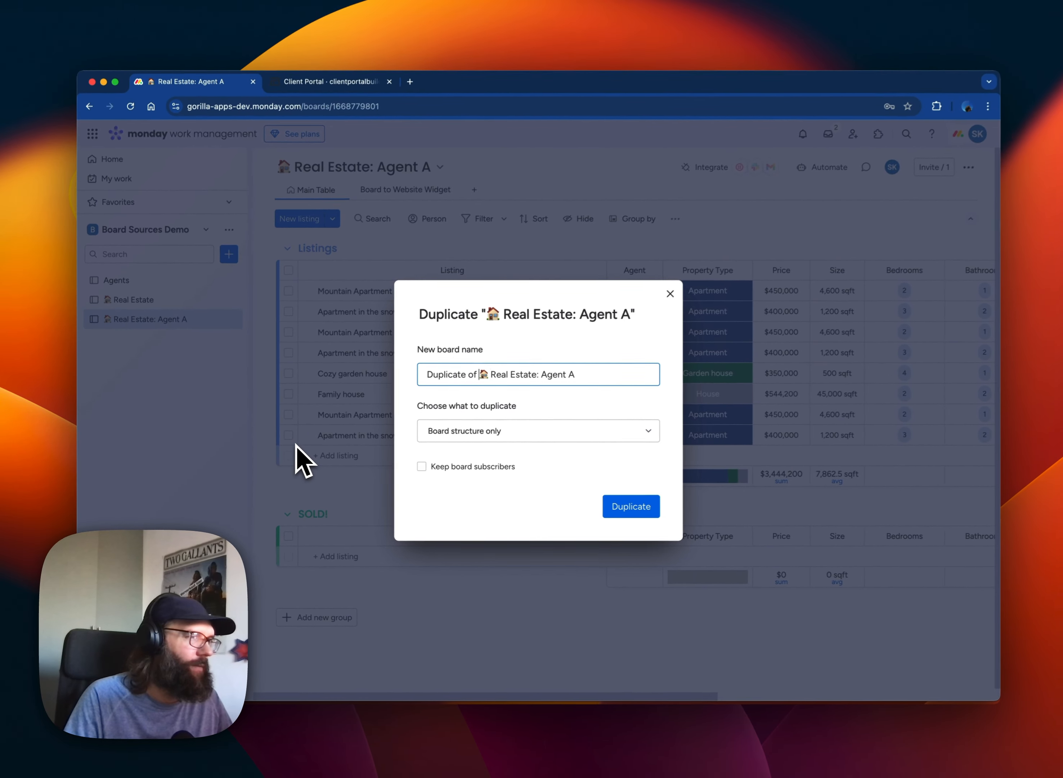
{"action": "key", "text": "alt+shift+Left"}
{"action": "key", "text": "alt+shift+Left"}
{"action": "key", "text": "BackSpace"}
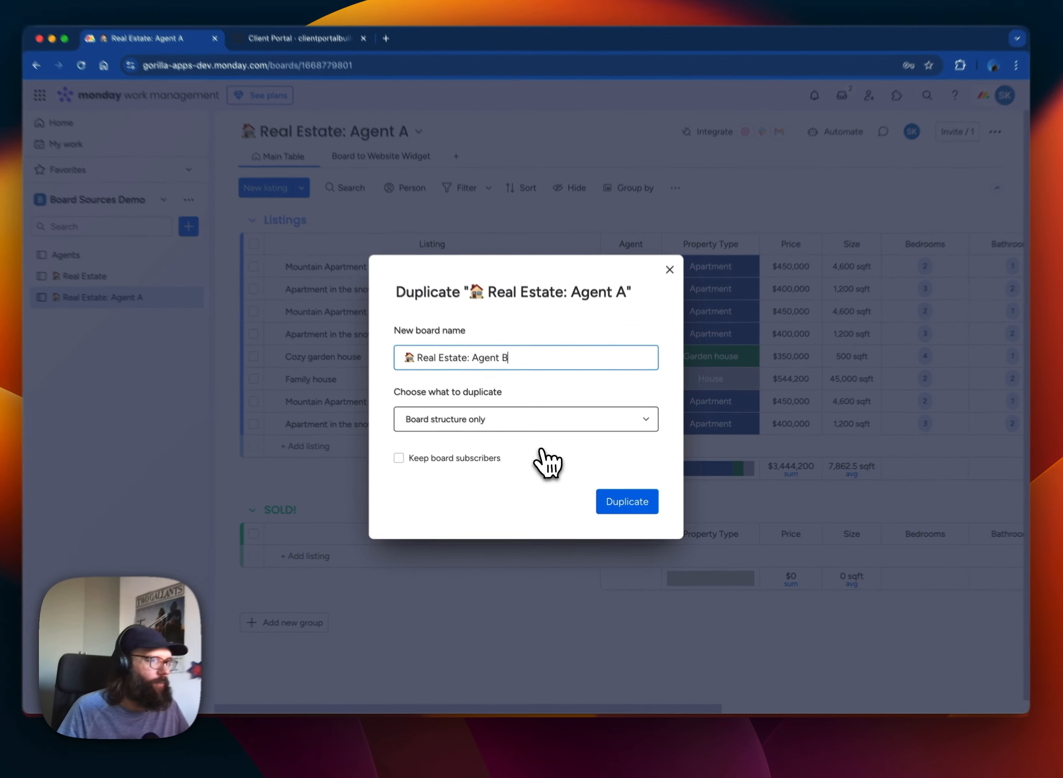
{"action": "left_click", "coordinate": [500, 438]}
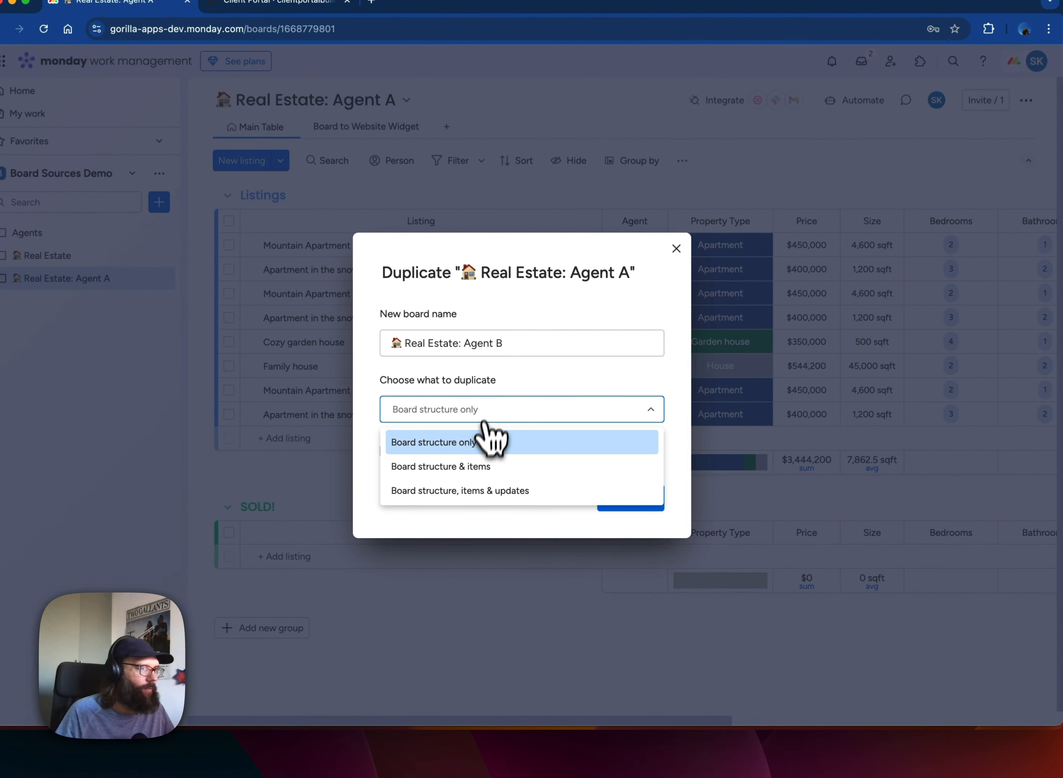
{"action": "left_click", "coordinate": [479, 466]}
{"action": "left_click", "coordinate": [628, 501]}
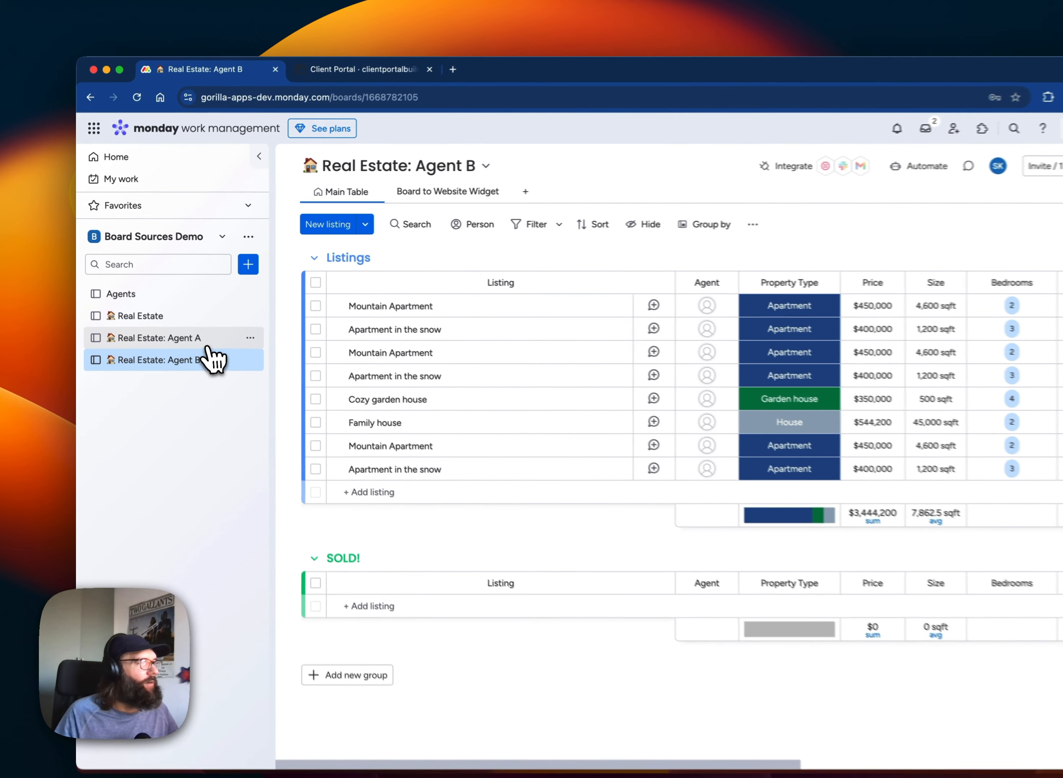
Return to the Agents board's Client Portal Builder and remove the Client Subitems board table section from the Home page.
{"action": "left_click", "coordinate": [207, 344]}
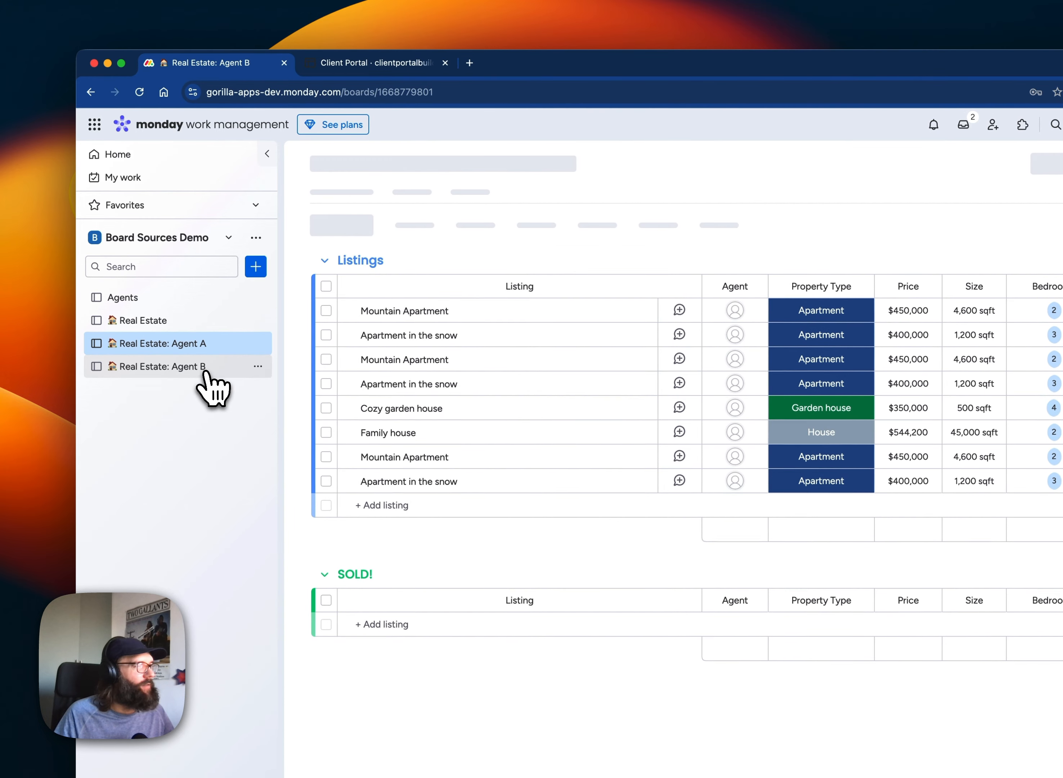
{"action": "left_click", "coordinate": [202, 364]}
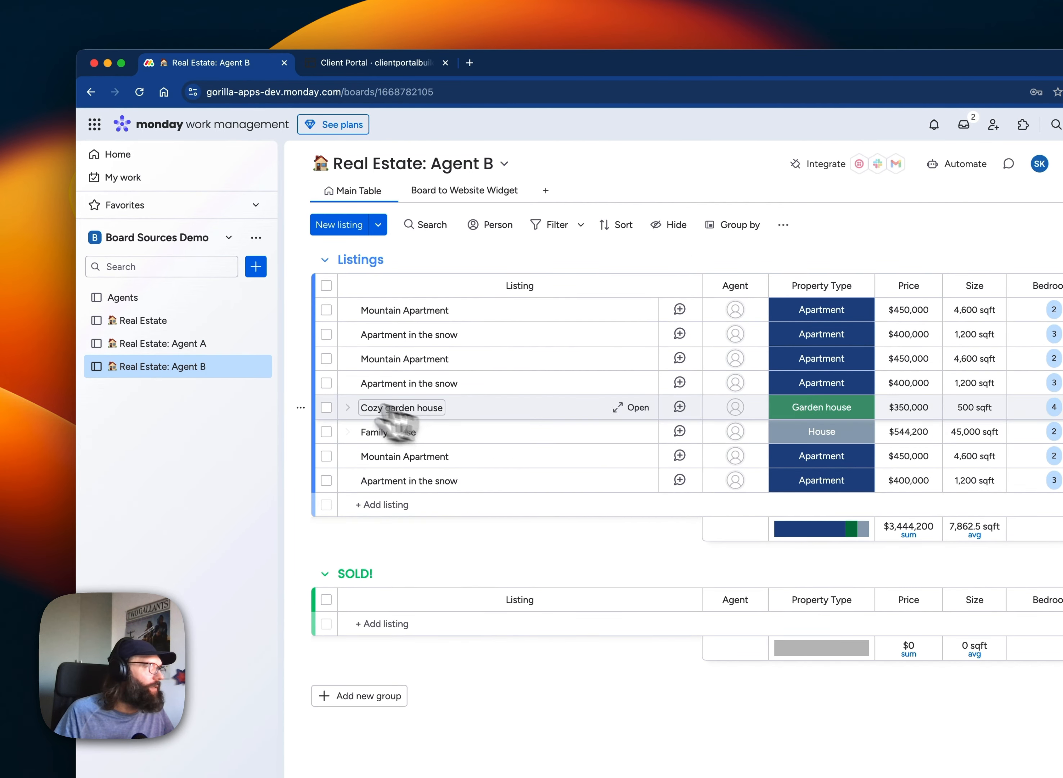
{"action": "left_click", "coordinate": [136, 298]}
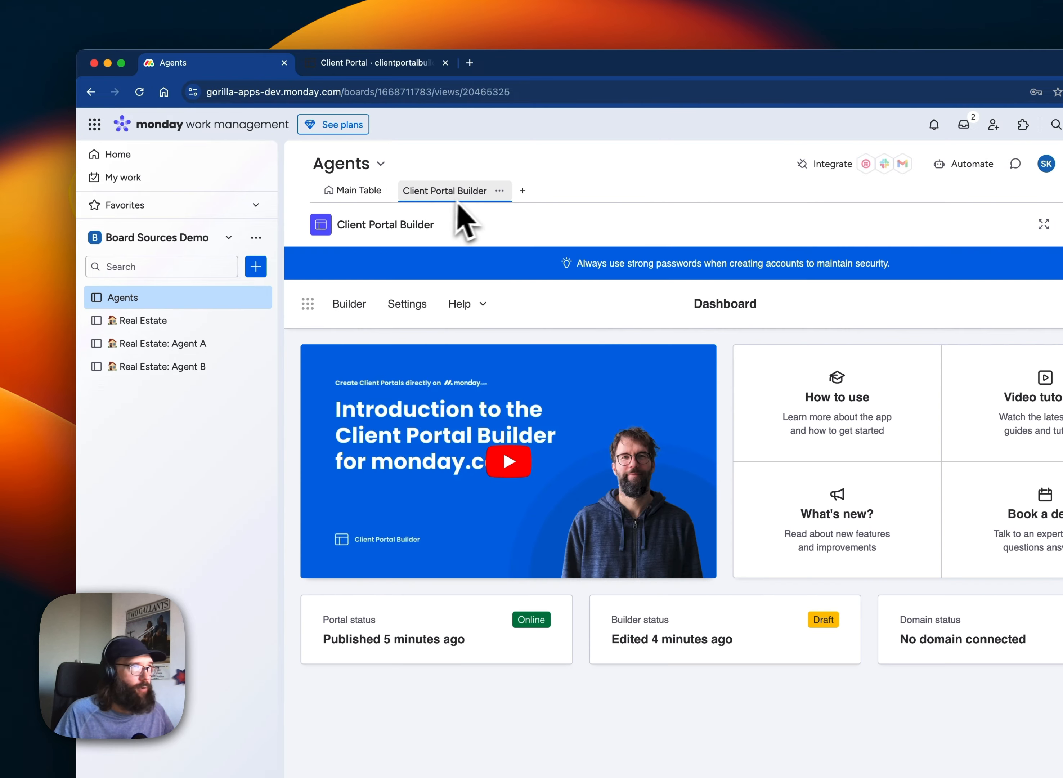
{"action": "left_click", "coordinate": [358, 306]}
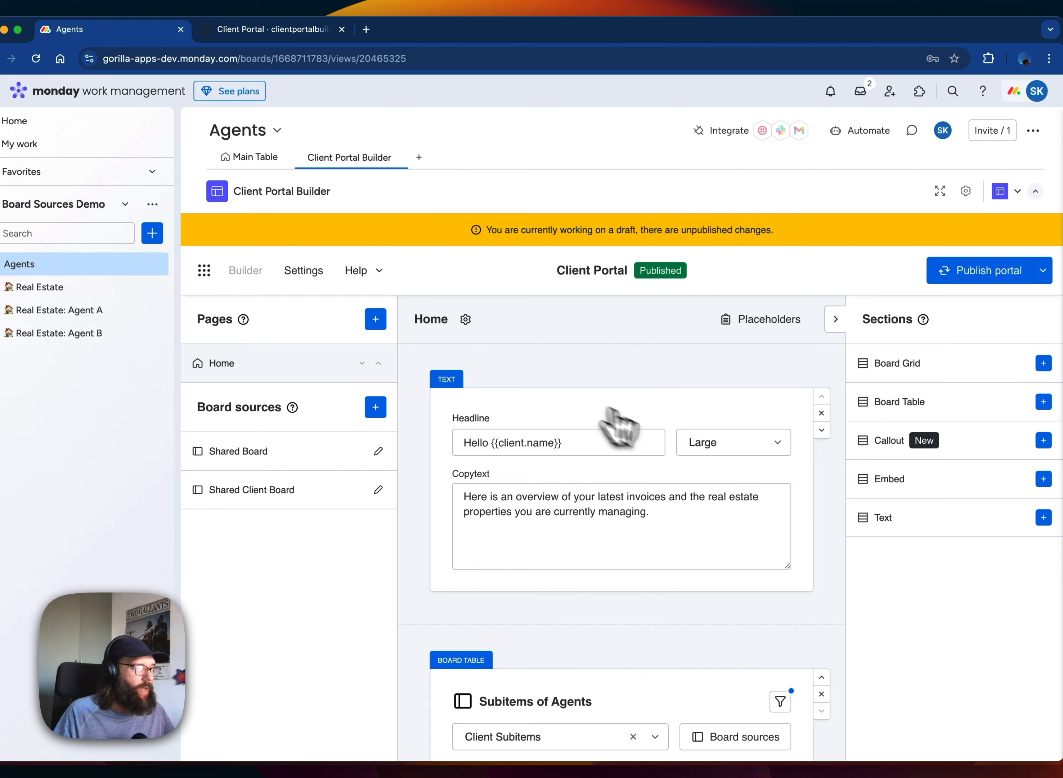
{"action": "scroll", "coordinate": [766, 470], "scroll_direction": "down", "scroll_amount": 5}
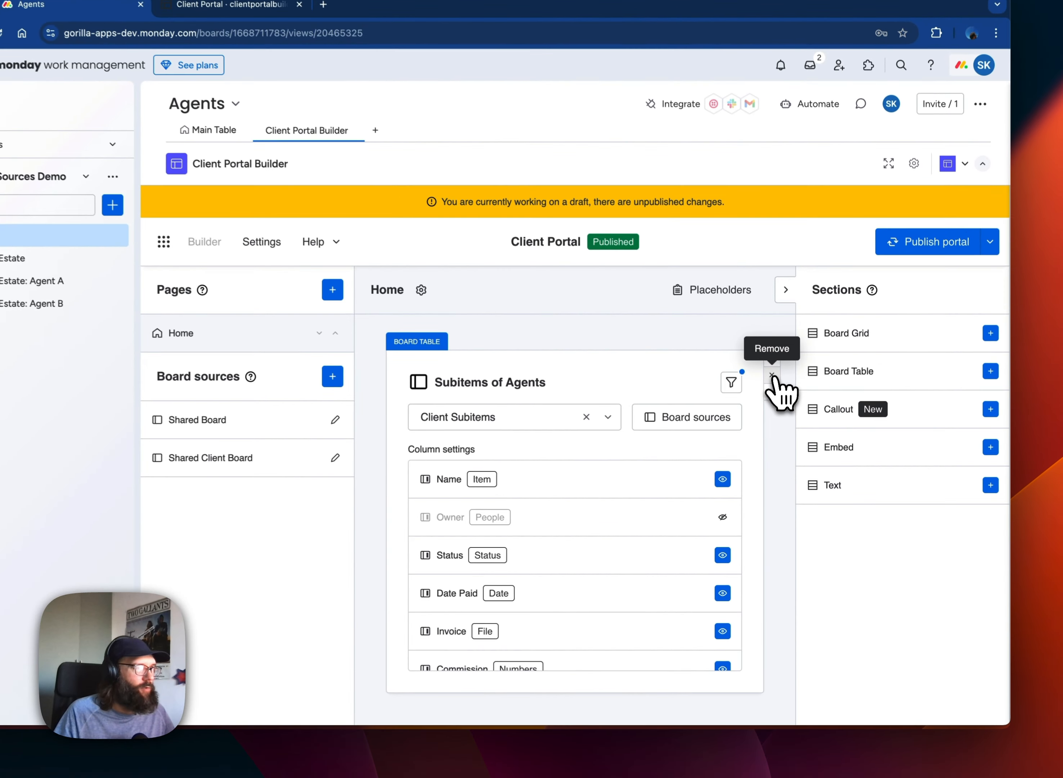
{"action": "left_click", "coordinate": [772, 375]}
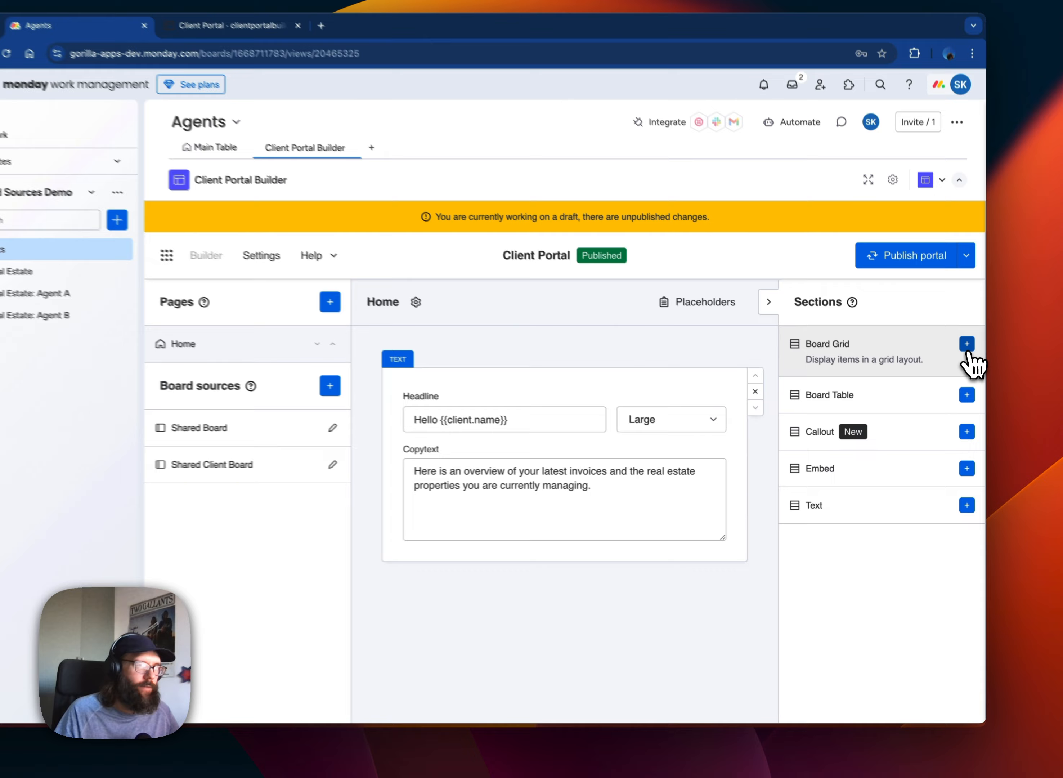
Add a Board Grid section and a Text section below the greeting text on the Home page.
{"action": "left_click", "coordinate": [970, 366]}
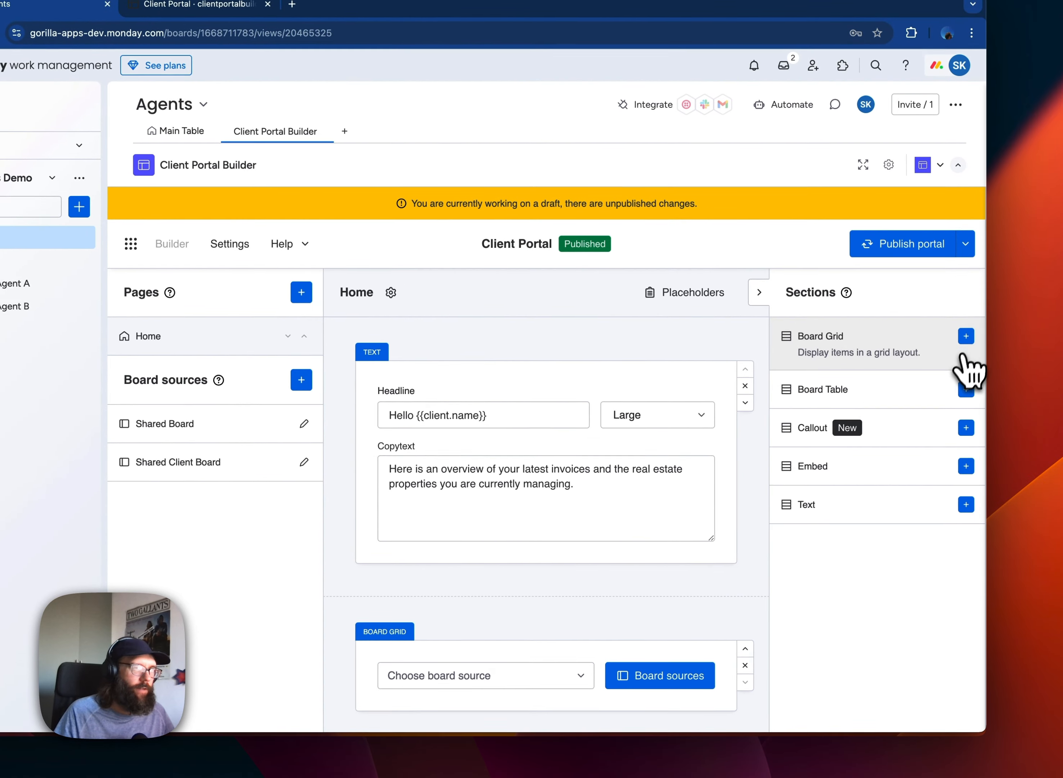
{"action": "left_click", "coordinate": [966, 489]}
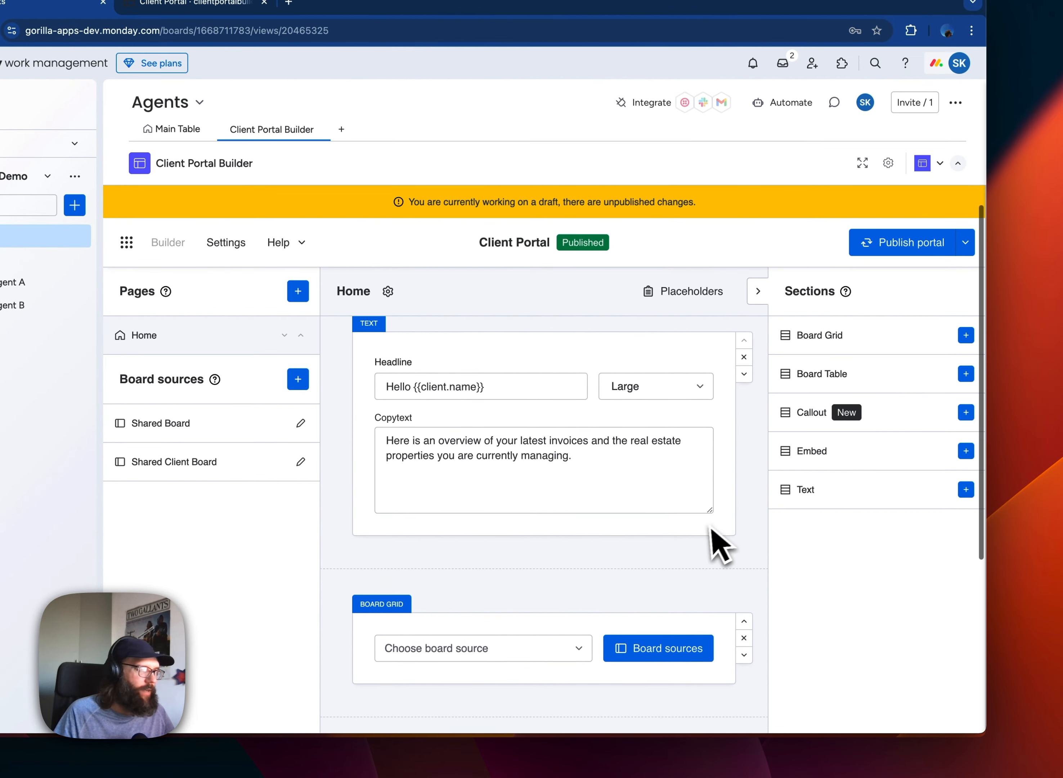
{"action": "scroll", "coordinate": [709, 561], "scroll_direction": "up", "scroll_amount": 5}
{"action": "scroll", "coordinate": [708, 562], "scroll_direction": "down", "scroll_amount": 2}
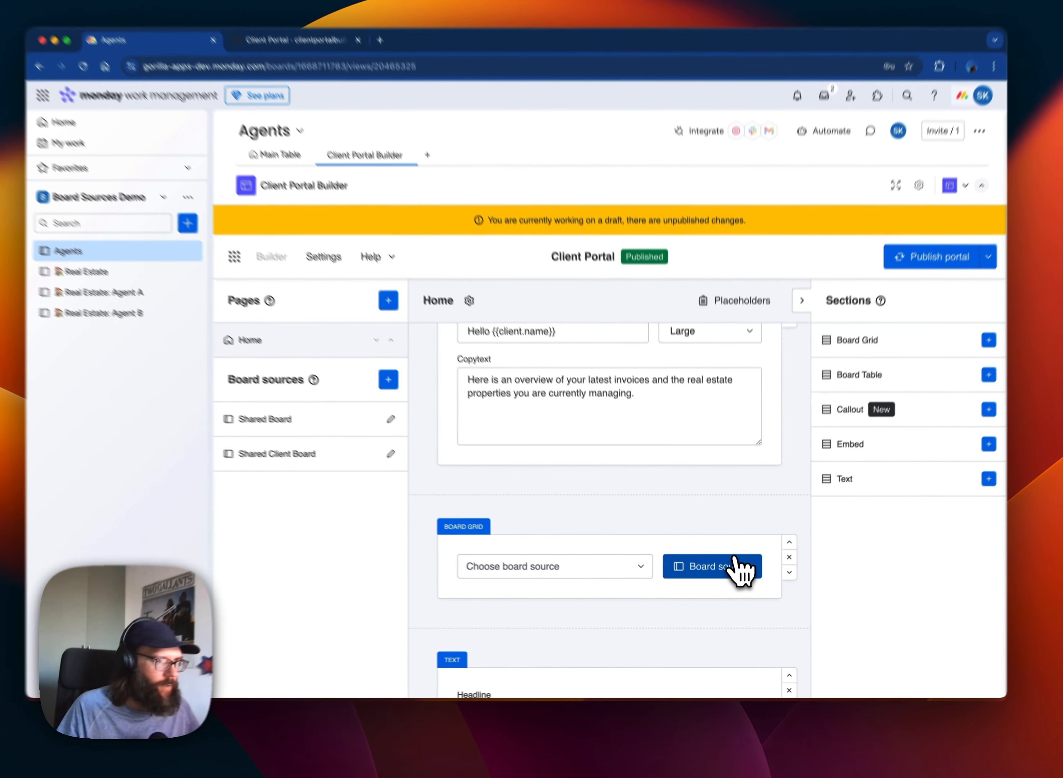
Create a Client Board type source named "Client Board" with the Real Estate: Agent A board as its blueprint, and save its settings.
{"action": "left_click", "coordinate": [742, 572]}
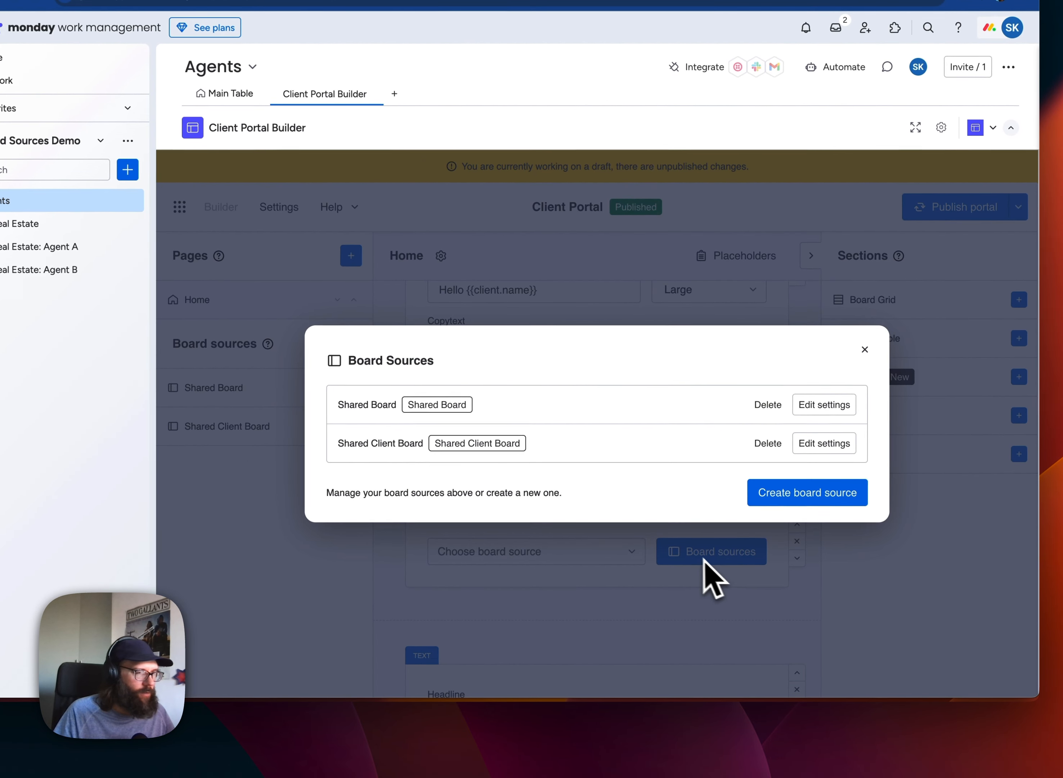
{"action": "left_click", "coordinate": [786, 501]}
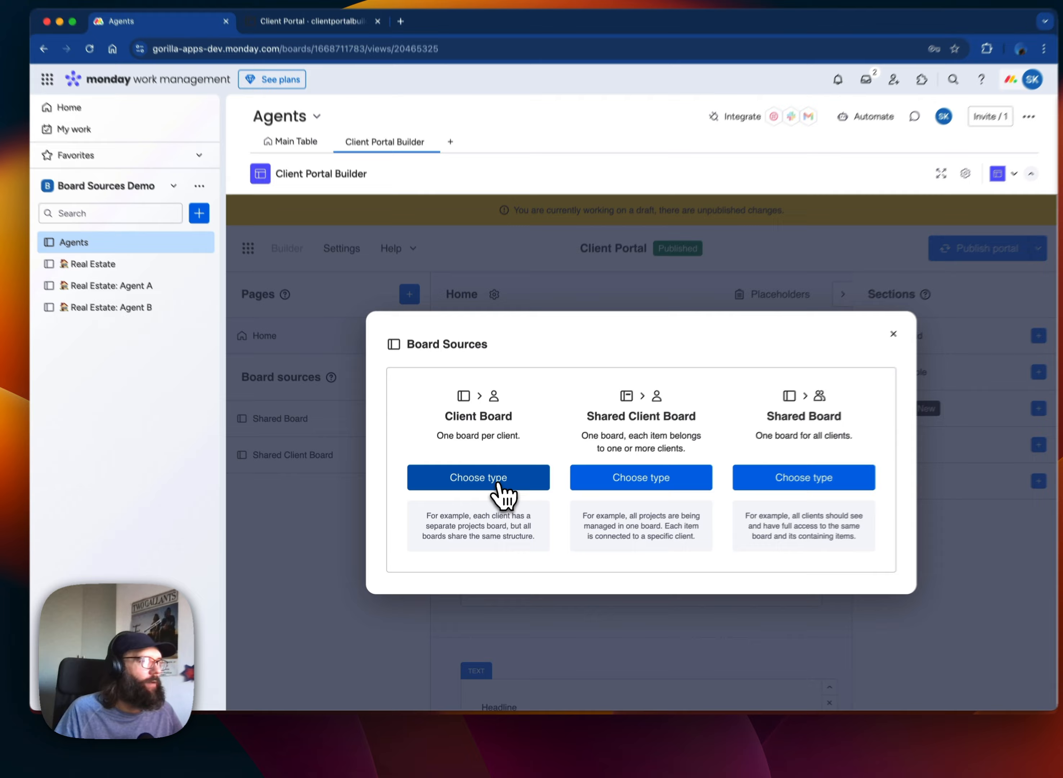
{"action": "left_click", "coordinate": [501, 492]}
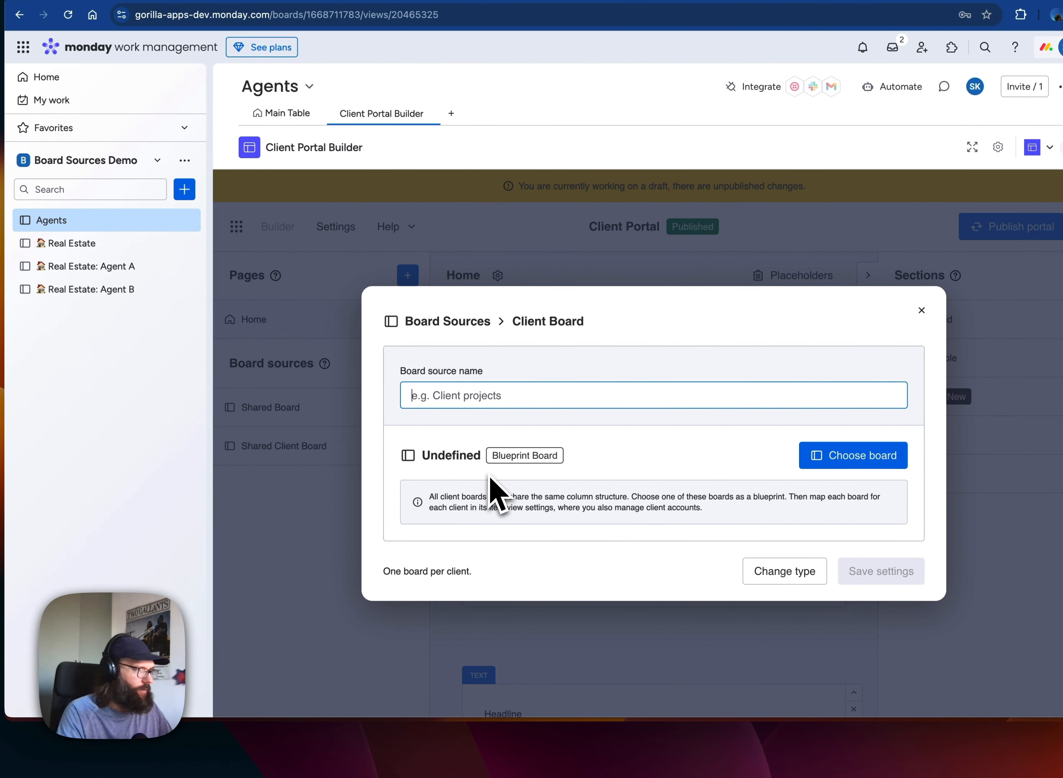
{"action": "type", "text": "Client Board"}
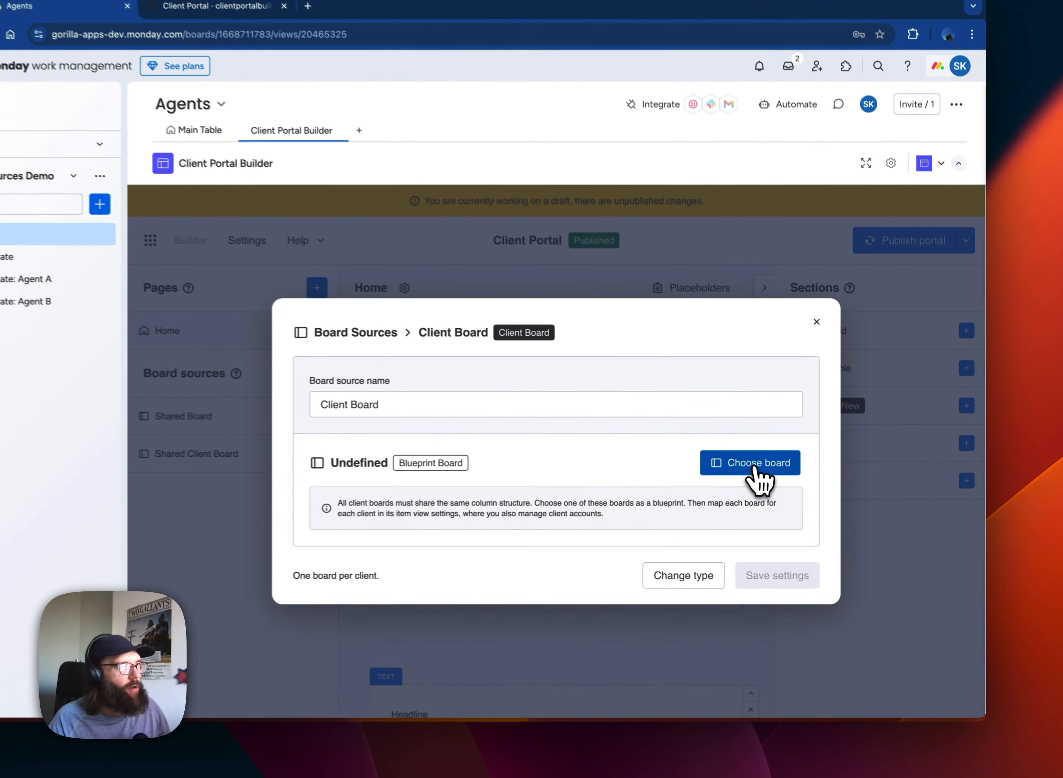
{"action": "left_click", "coordinate": [754, 464]}
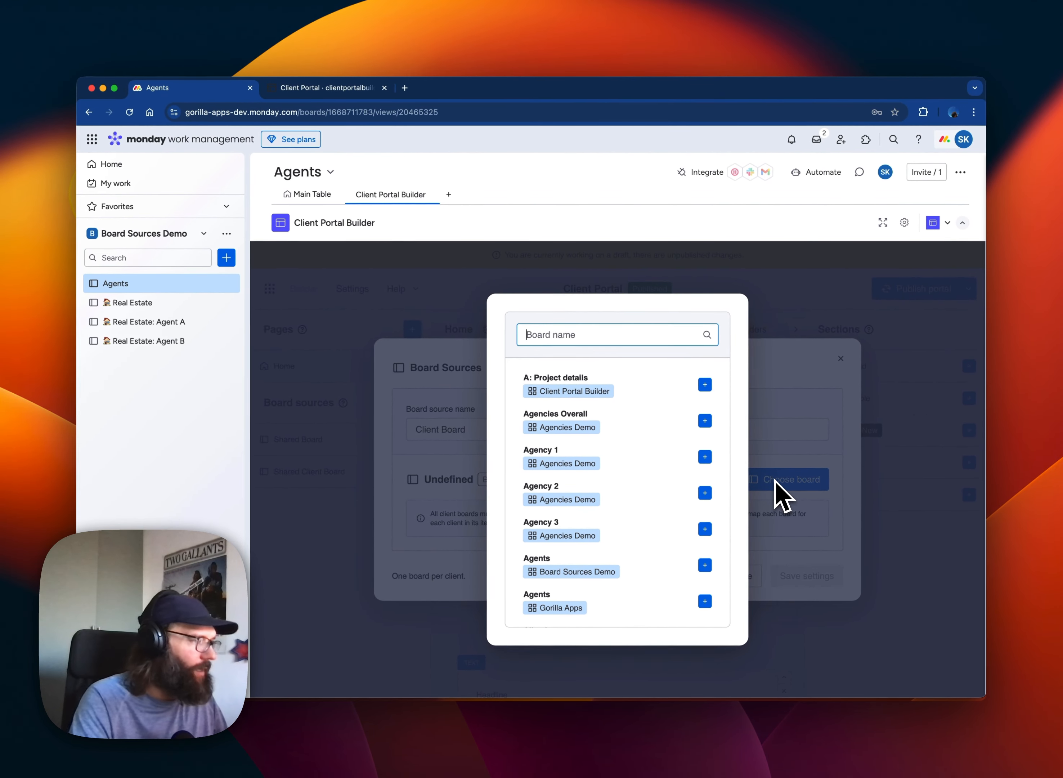
{"action": "type", "text": "Rea"}
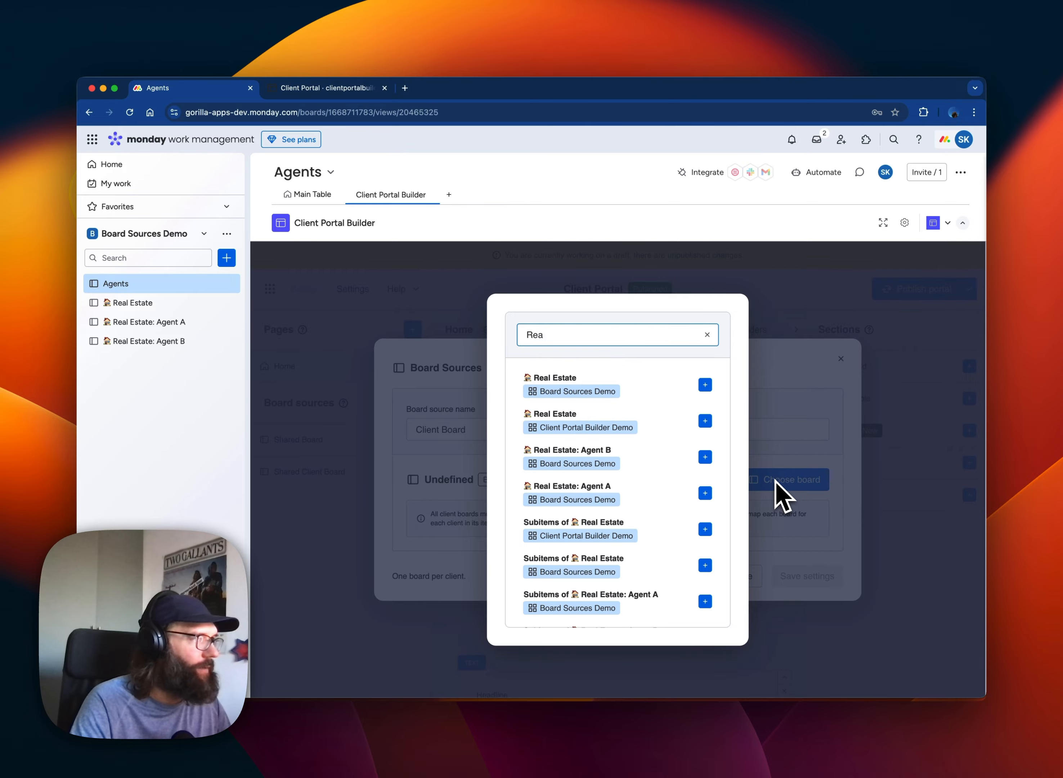
{"action": "type", "text": "l Est"}
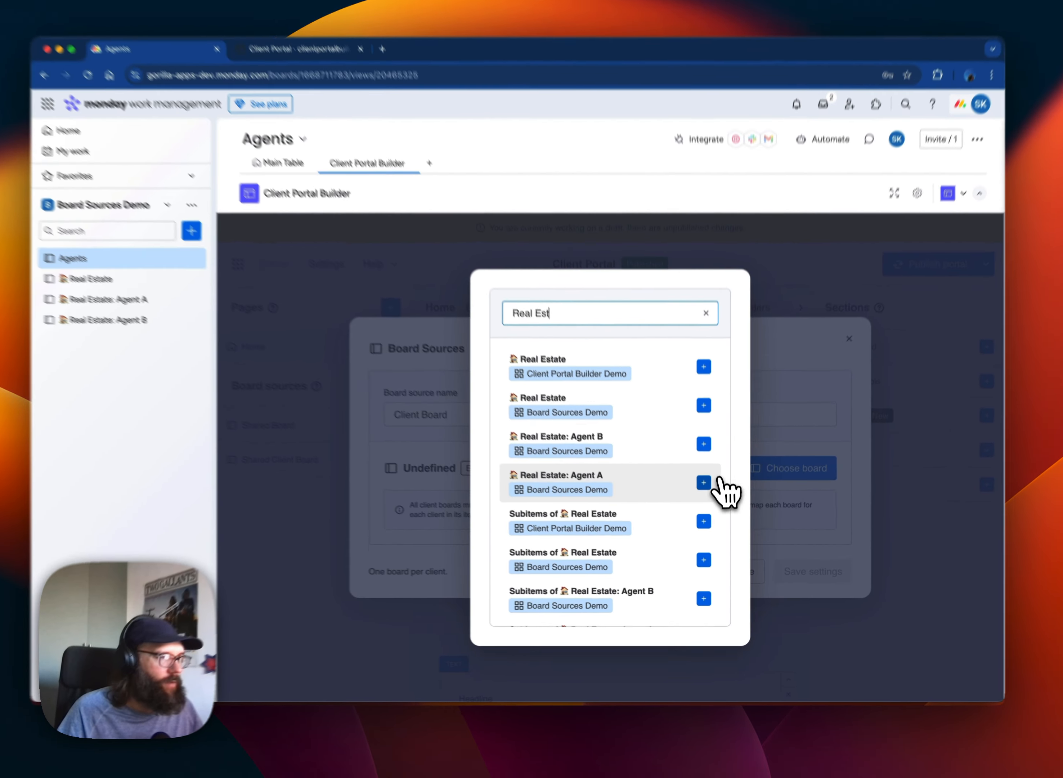
{"action": "left_click", "coordinate": [705, 493]}
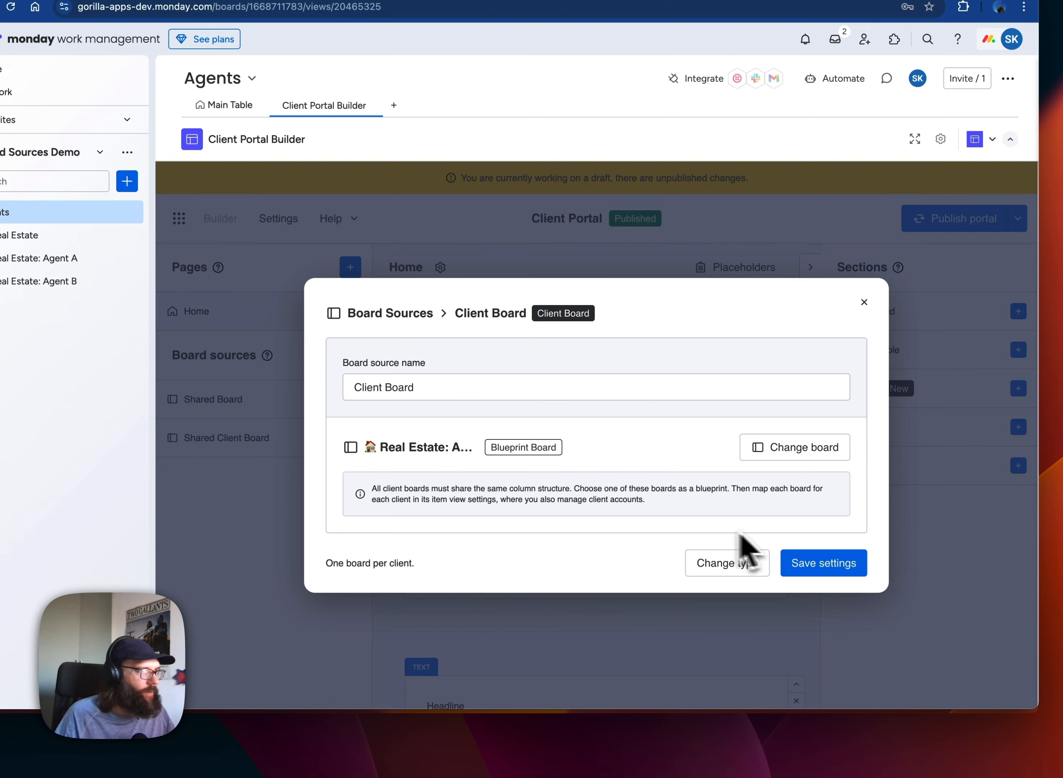
{"action": "left_click", "coordinate": [809, 572]}
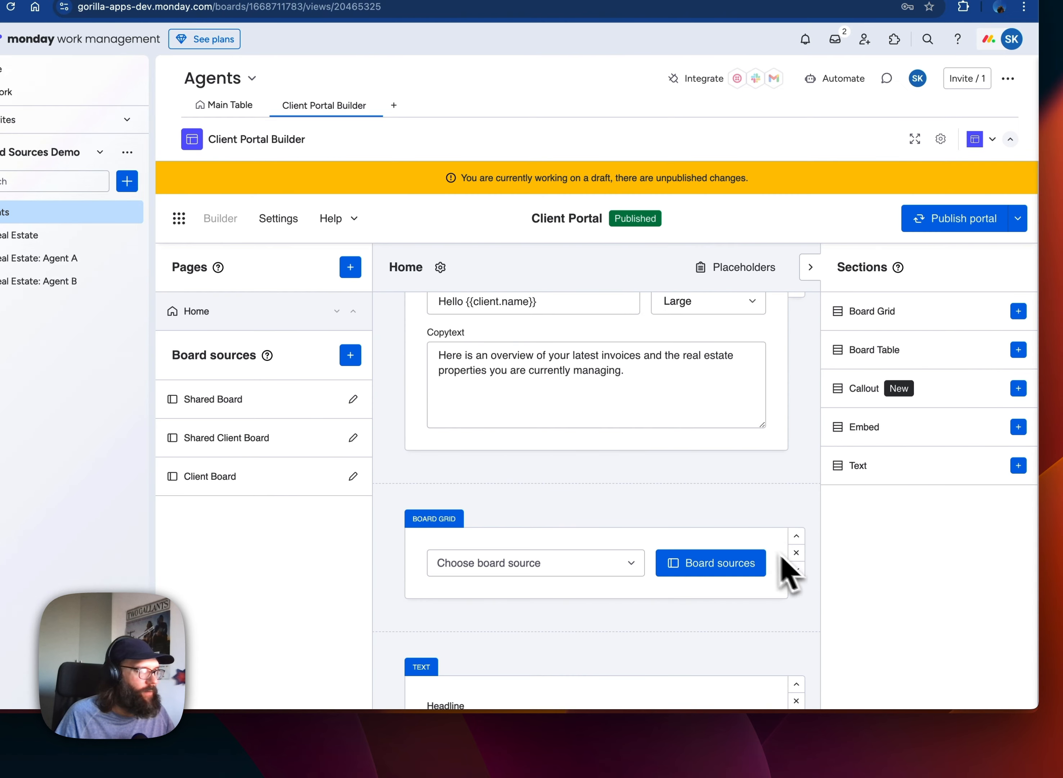
Set the Board Grid section's source to Client Board and use the Images column as its thumbnail.
{"action": "left_click", "coordinate": [631, 566]}
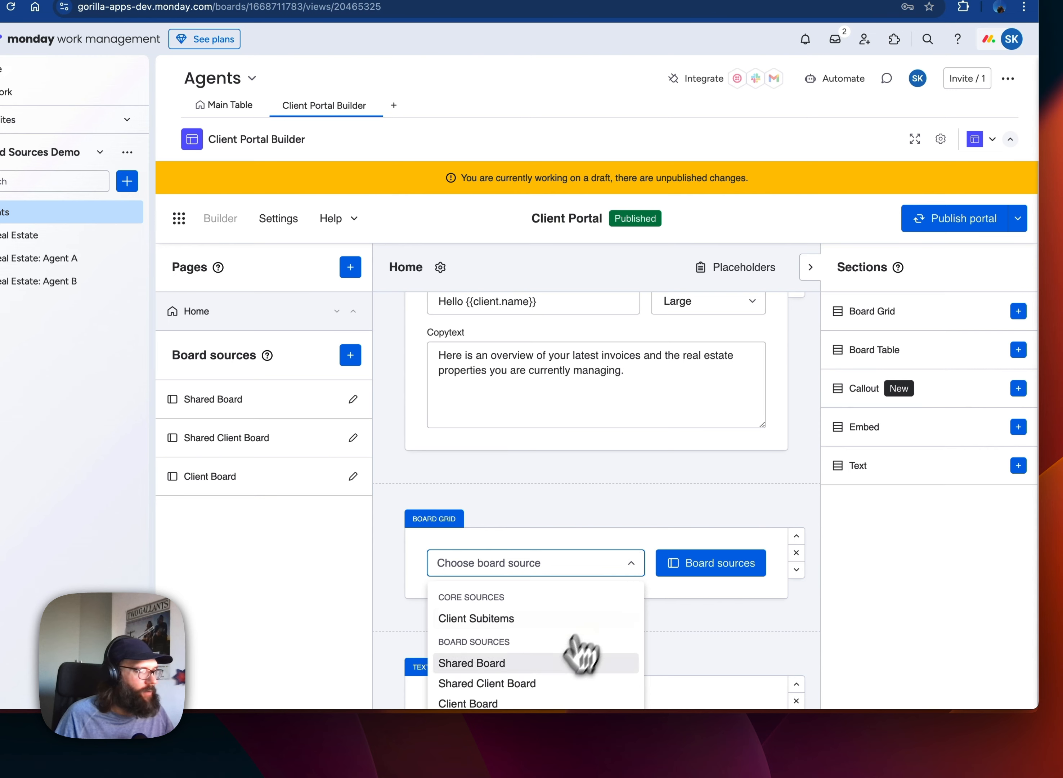
{"action": "left_click", "coordinate": [533, 704]}
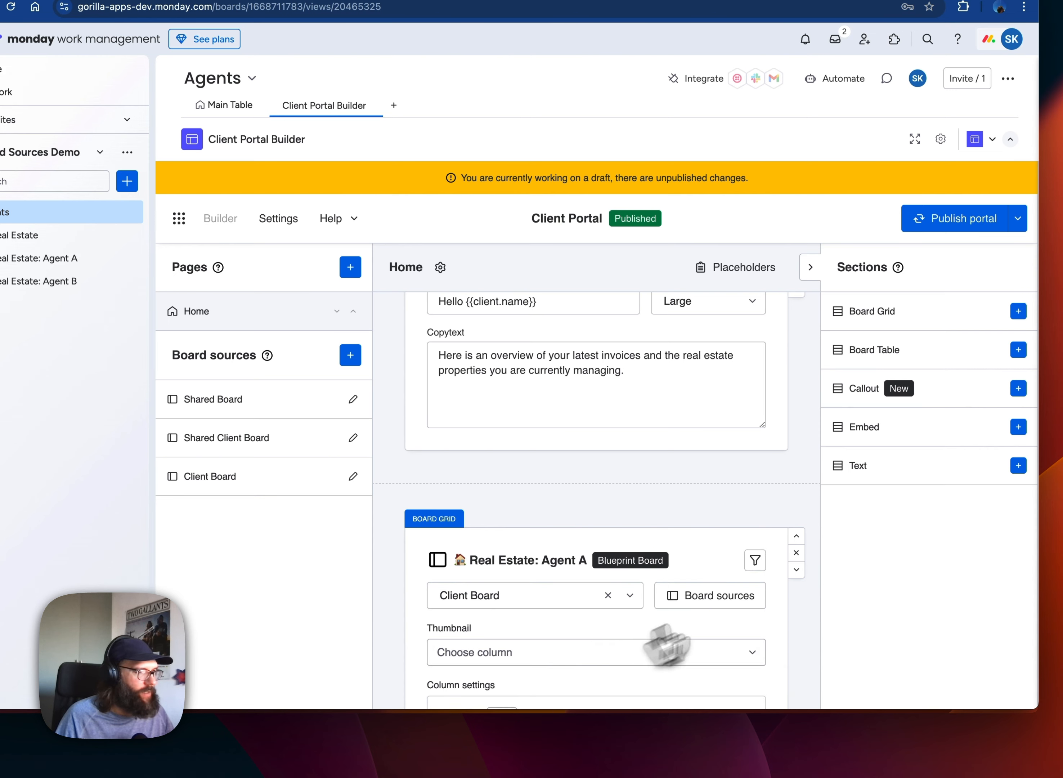
{"action": "scroll", "coordinate": [808, 569], "scroll_direction": "down", "scroll_amount": 6}
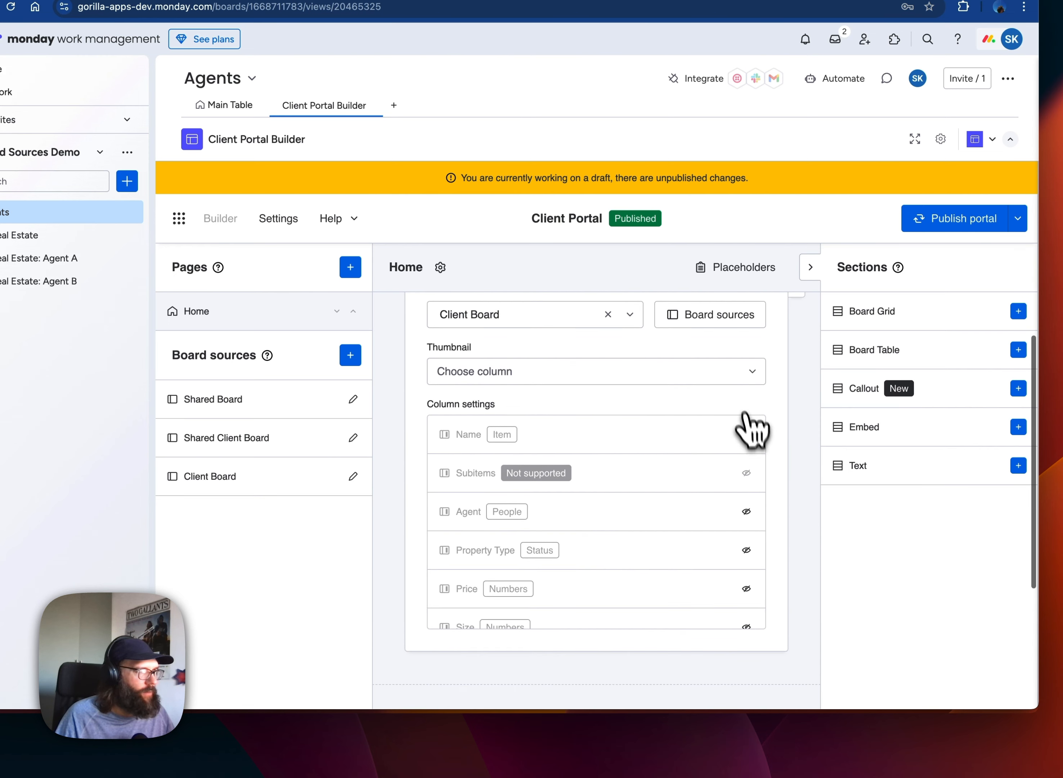
{"action": "left_click", "coordinate": [743, 379]}
{"action": "left_click", "coordinate": [690, 406]}
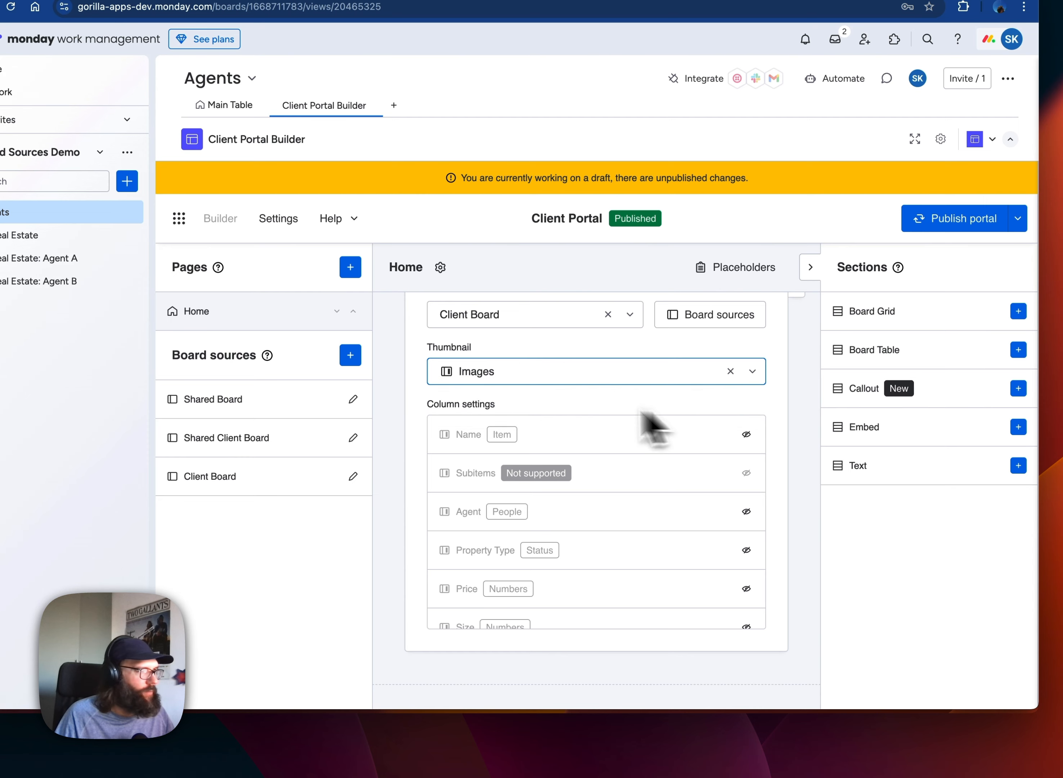
Show the Name, Agent, Property Type and Price columns in the Board Grid section.
{"action": "left_click", "coordinate": [746, 434]}
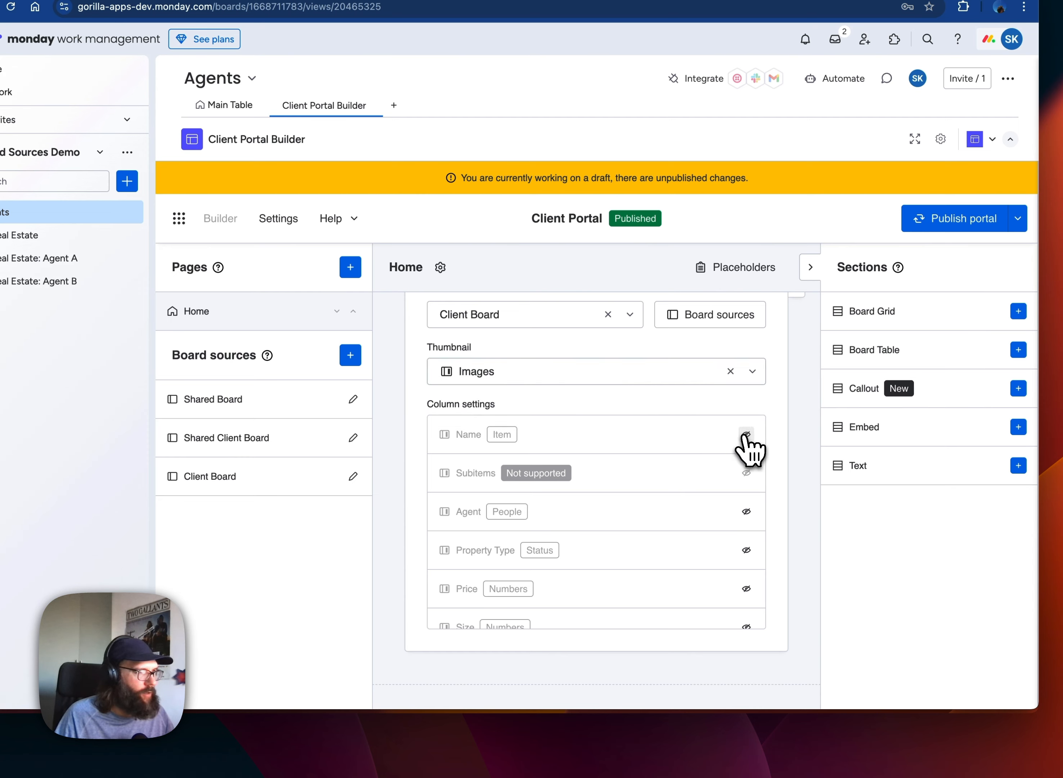
{"action": "left_click", "coordinate": [747, 512]}
{"action": "left_click", "coordinate": [747, 550]}
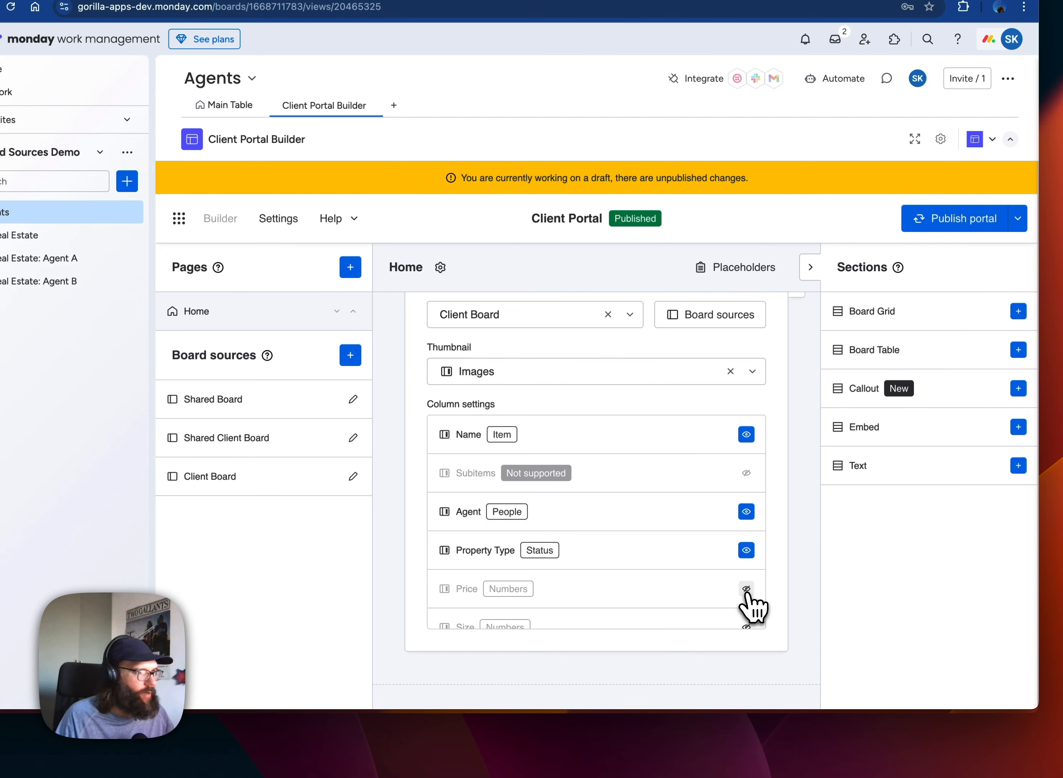
{"action": "left_click", "coordinate": [747, 588]}
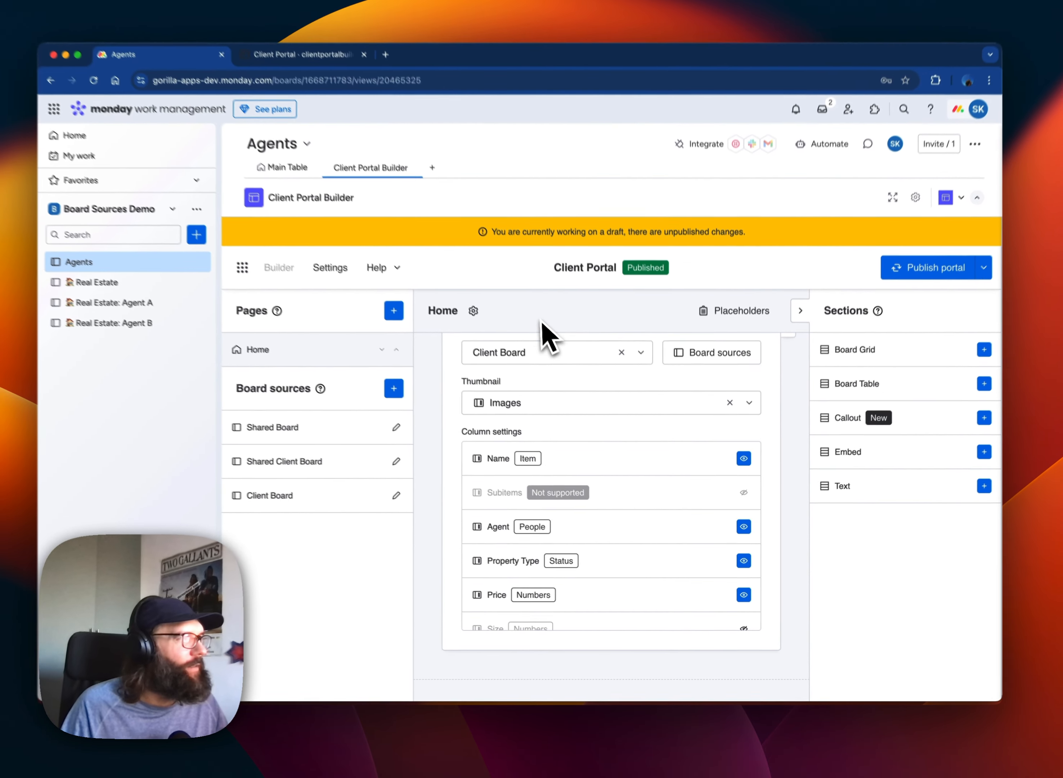
Remove the empty Text section from the Home page and publish the latest changes to the Client Portal.
{"action": "scroll", "coordinate": [764, 544], "scroll_direction": "down", "scroll_amount": 10}
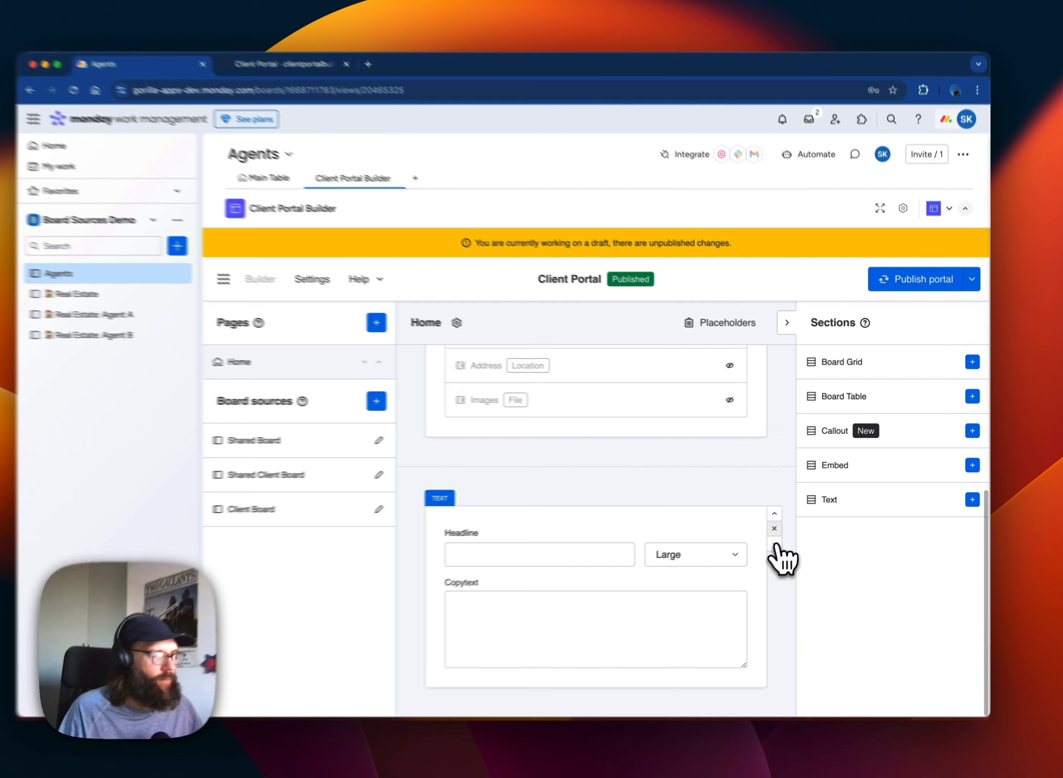
{"action": "left_click", "coordinate": [785, 522]}
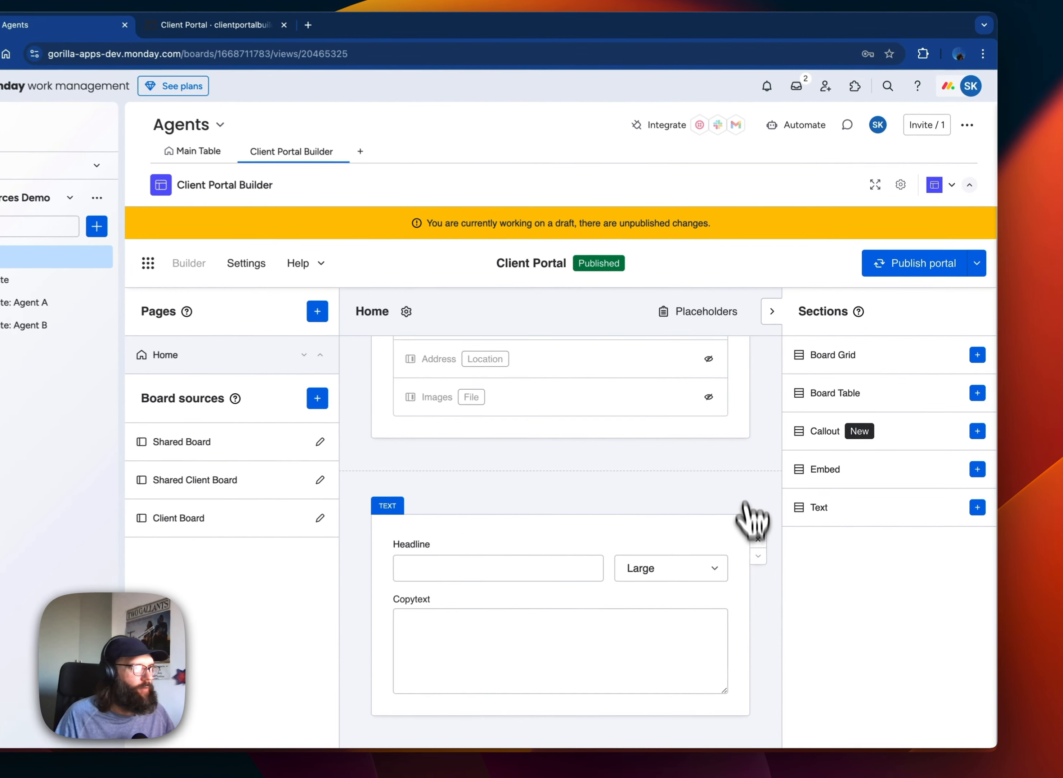
{"action": "scroll", "coordinate": [777, 475], "scroll_direction": "up", "scroll_amount": 2}
{"action": "left_click", "coordinate": [917, 263]}
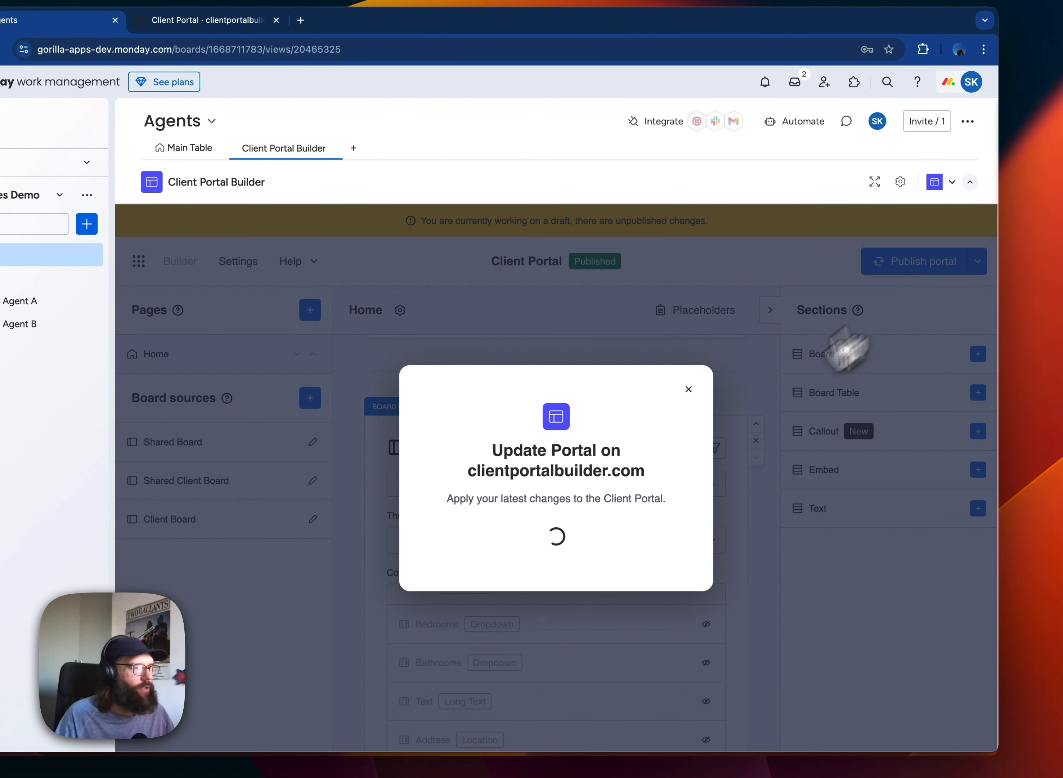
{"action": "left_click", "coordinate": [556, 540]}
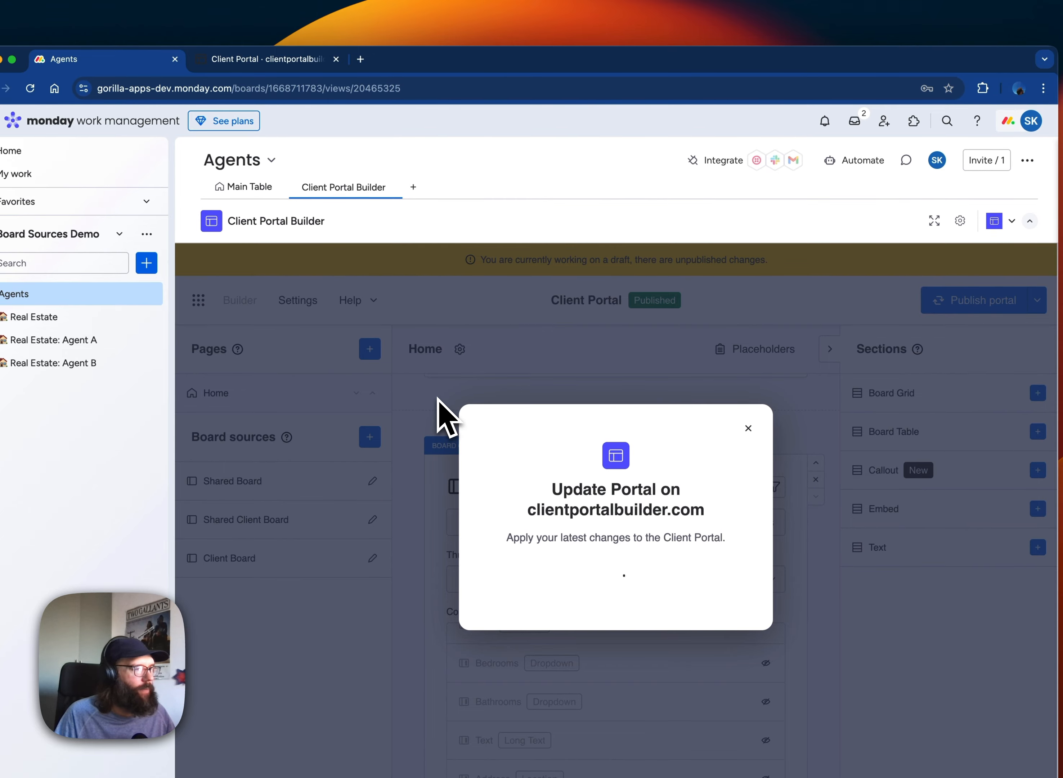
{"action": "left_click", "coordinate": [748, 431]}
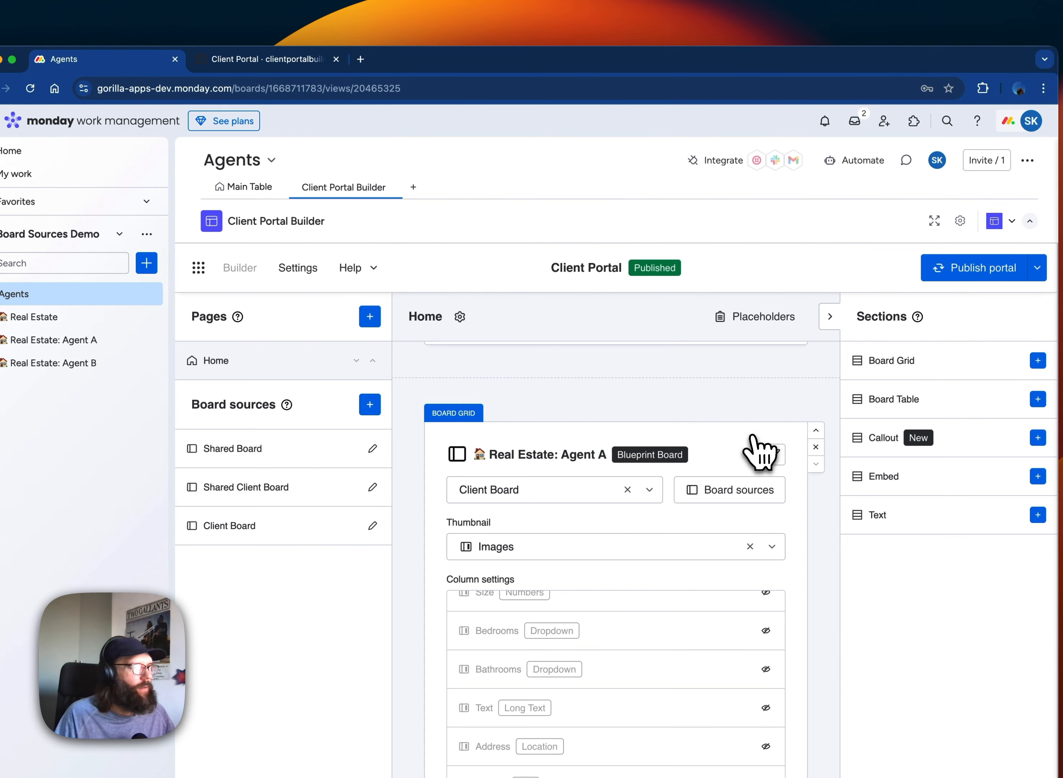
Switch to the live Client Portal and examine what the Home page displays beneath Agent A's greeting.
{"action": "left_click", "coordinate": [268, 59]}
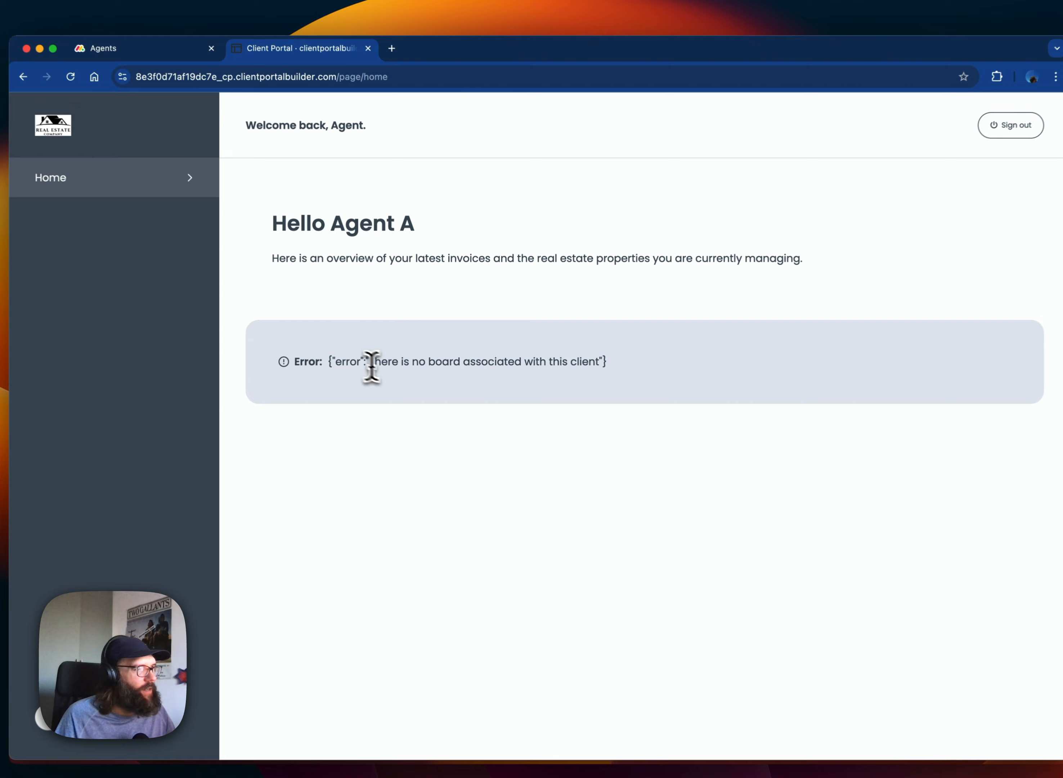
{"action": "left_click_drag", "start_coordinate": [372, 366], "coordinate": [581, 367]}
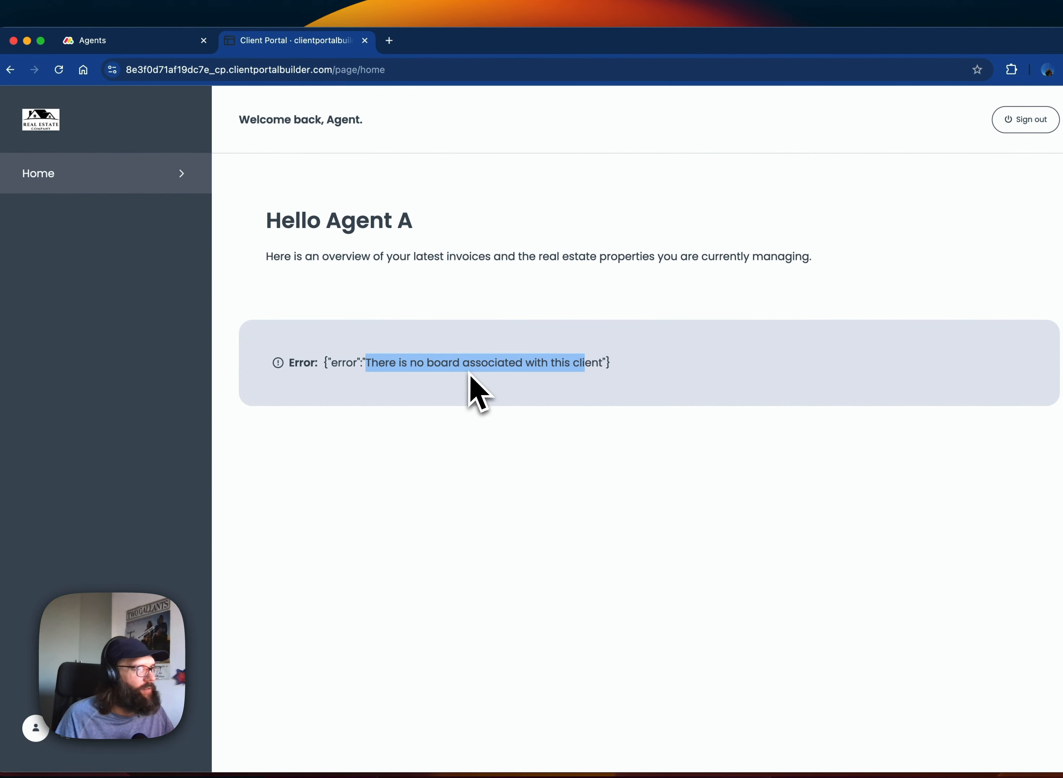
{"action": "left_click", "coordinate": [655, 374]}
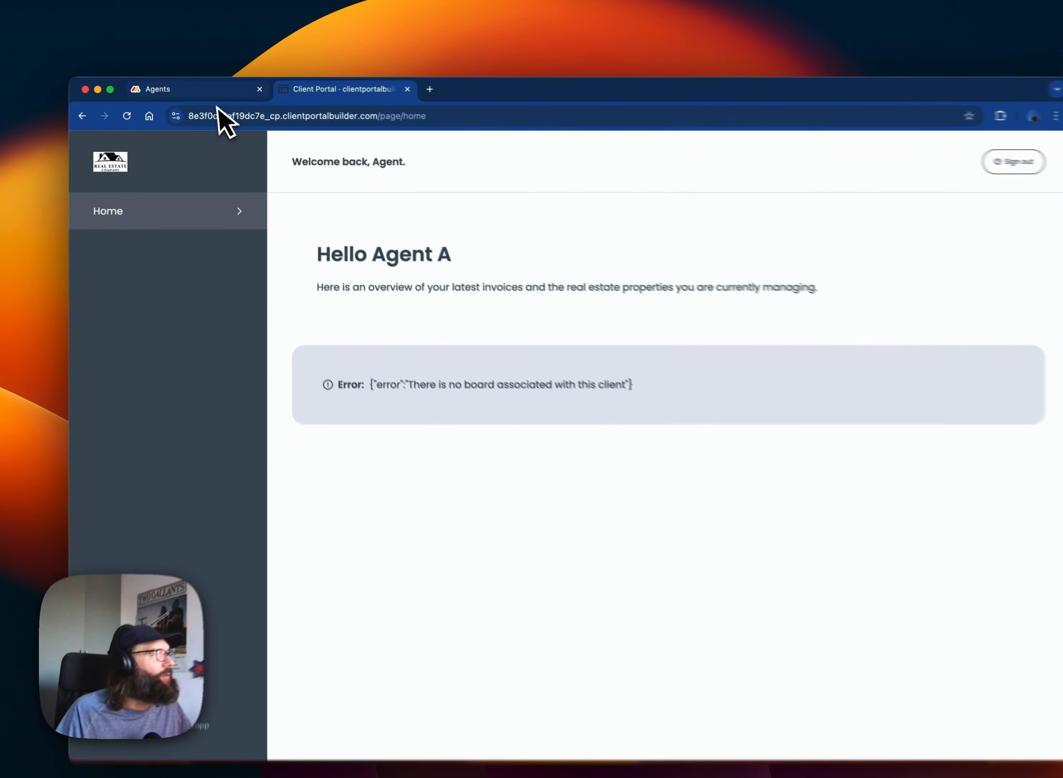
Return to the Agents main table and map the Real Estate: Agent A board to Agent A's Client Board source.
{"action": "left_click", "coordinate": [211, 89]}
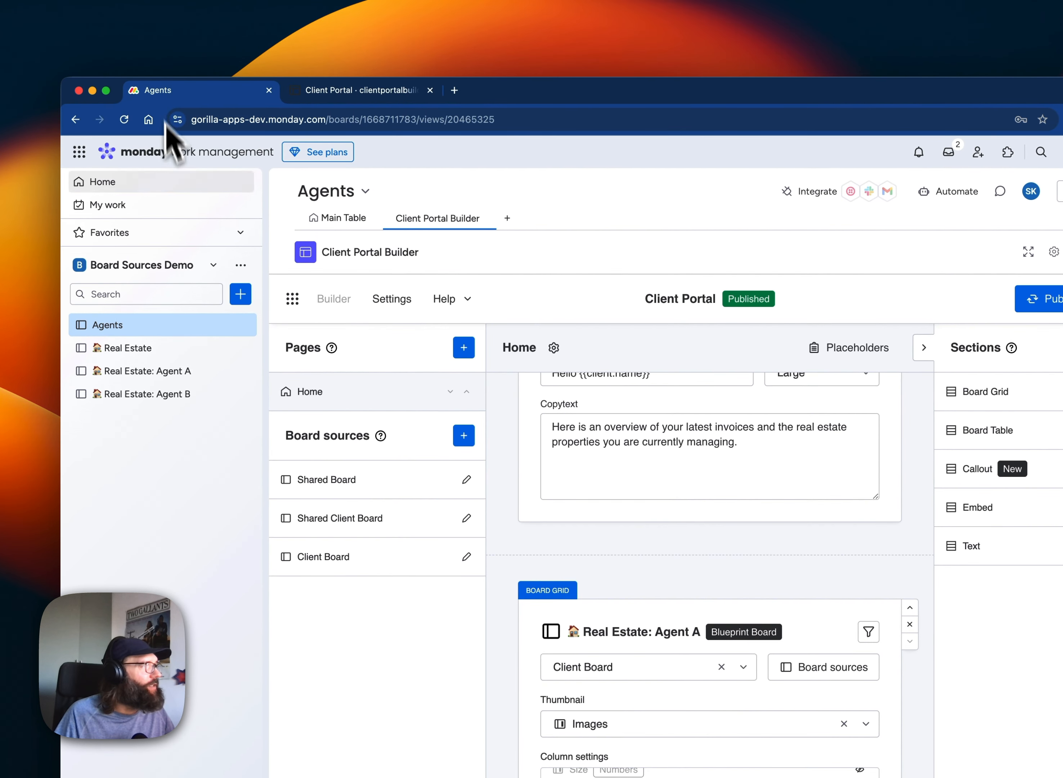
{"action": "left_click", "coordinate": [339, 220]}
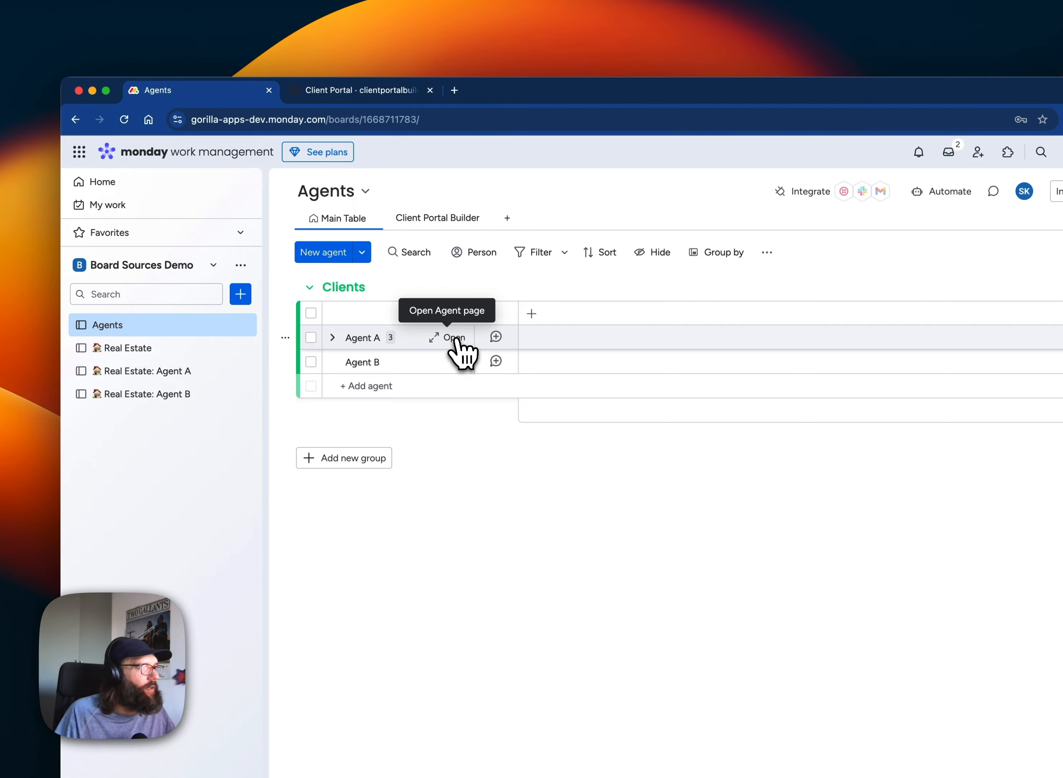
{"action": "left_click", "coordinate": [453, 338]}
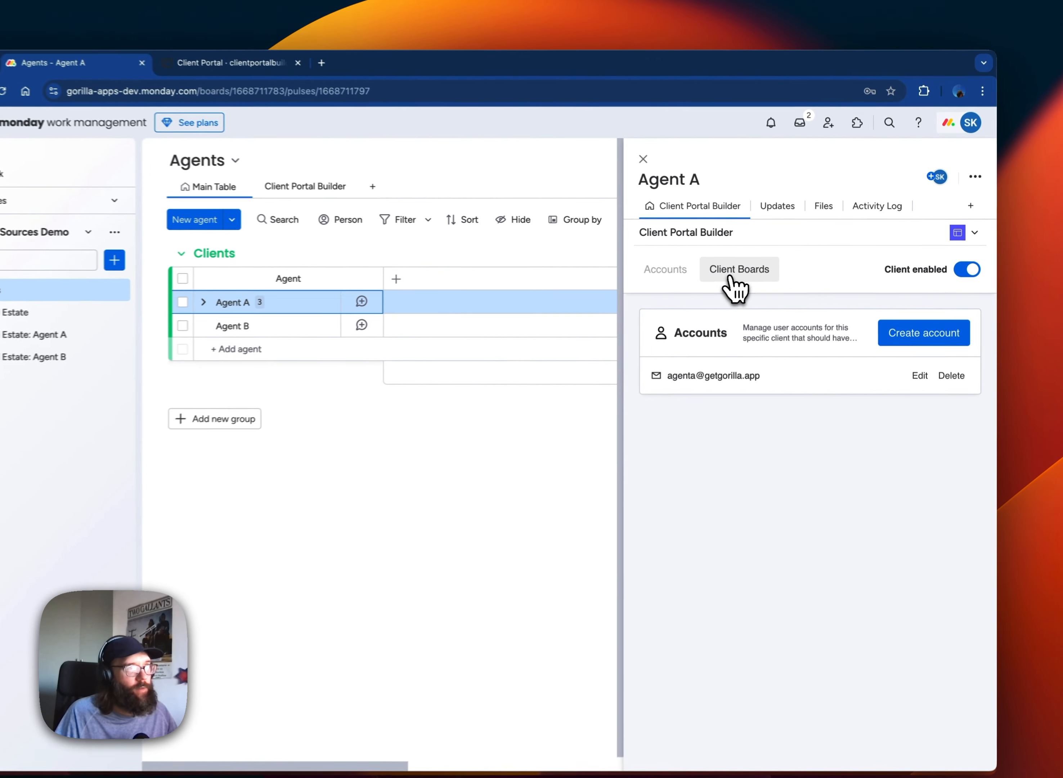
{"action": "left_click", "coordinate": [765, 268]}
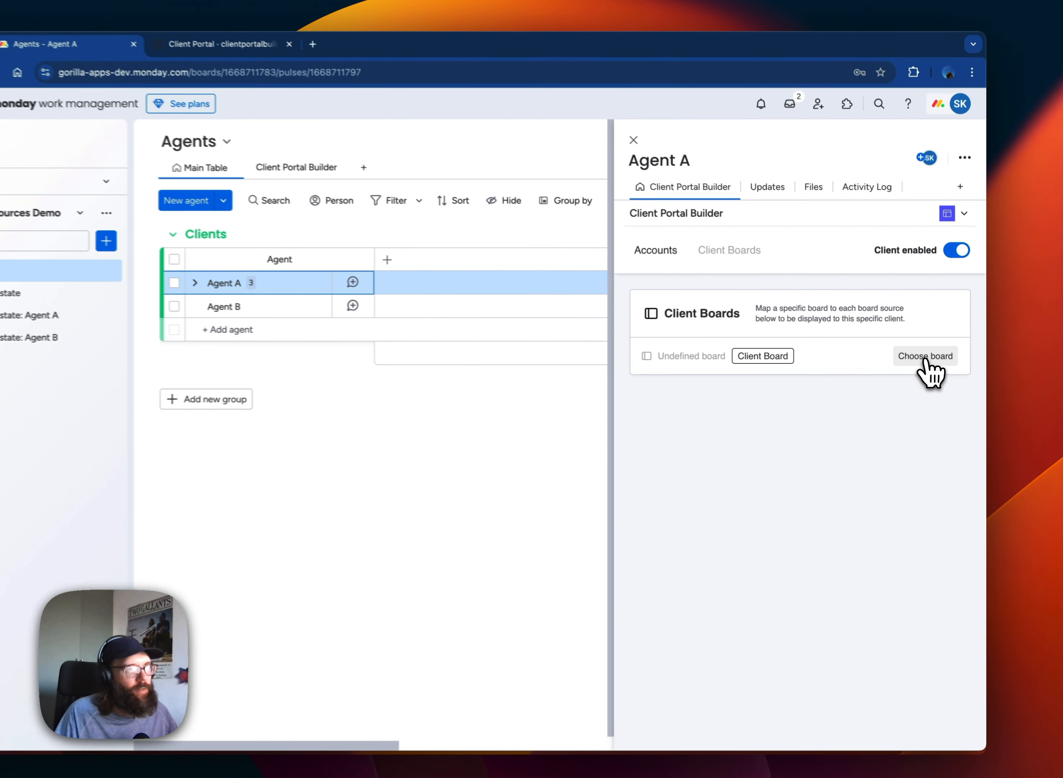
{"action": "left_click", "coordinate": [926, 357]}
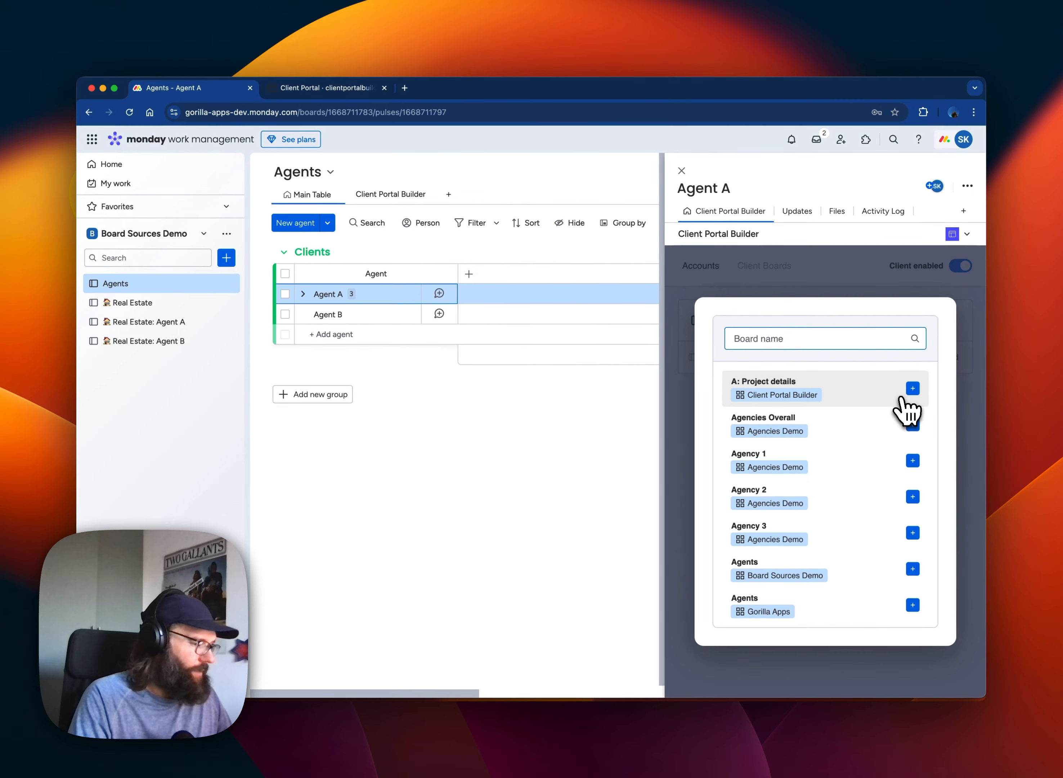
{"action": "type", "text": "real"}
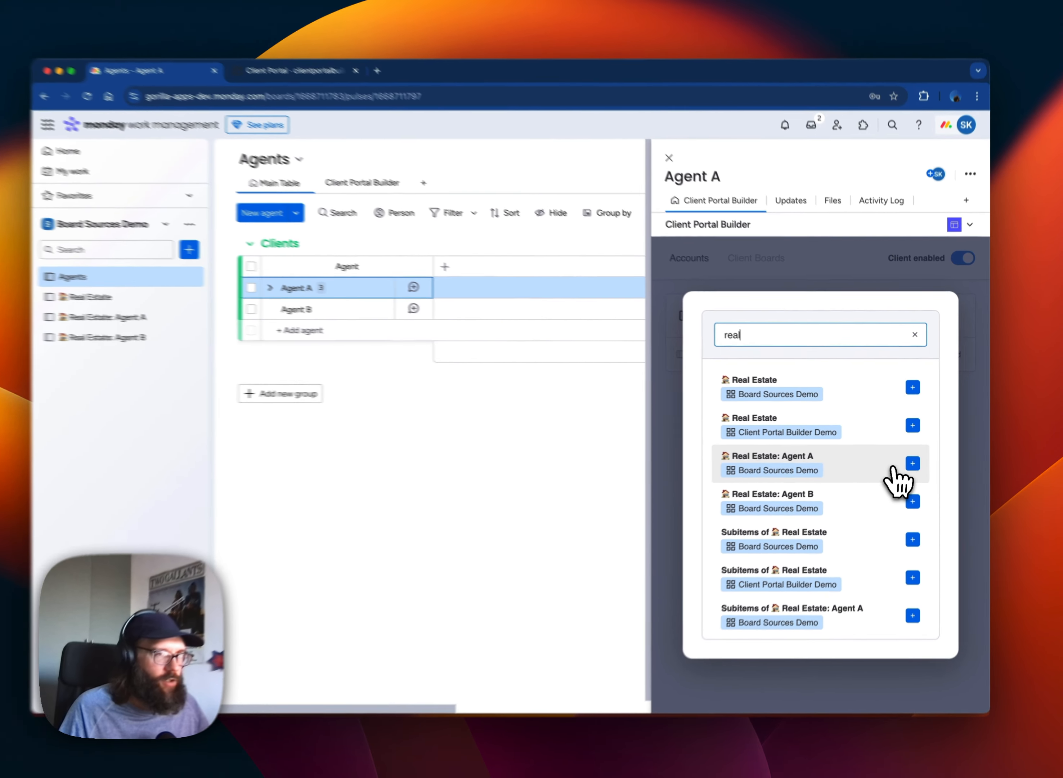
{"action": "left_click", "coordinate": [913, 461]}
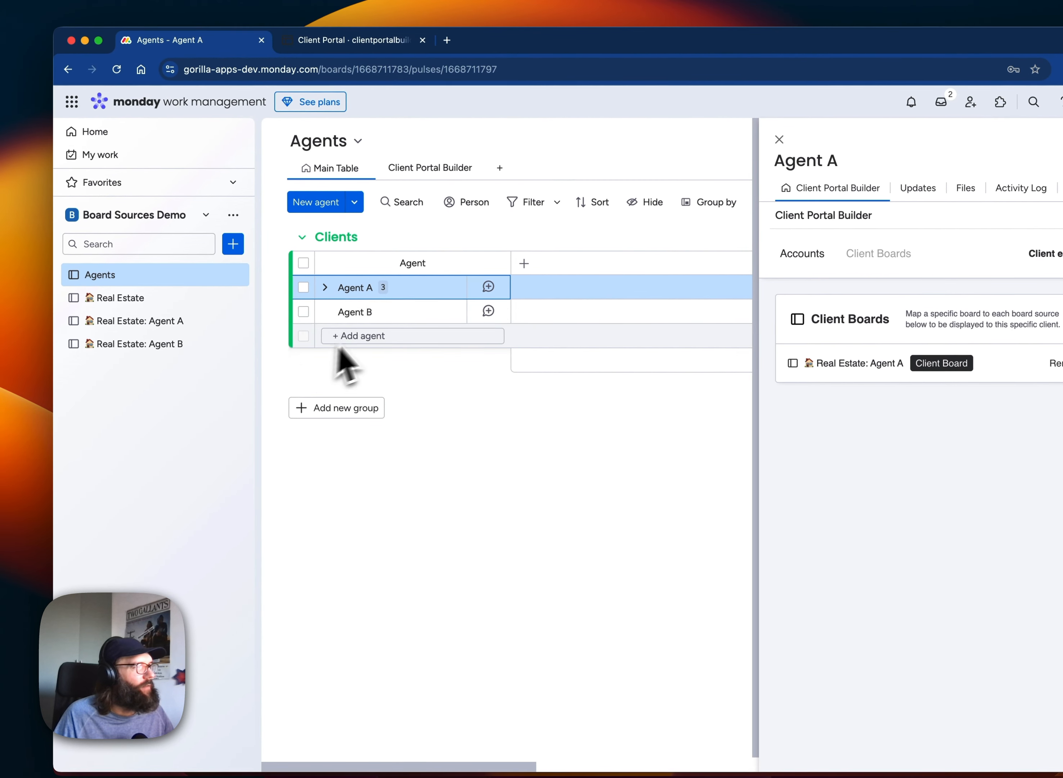
Map the Real Estate: Agent B board to Agent B's Client Board source, and close the agent's page.
{"action": "left_click", "coordinate": [375, 315]}
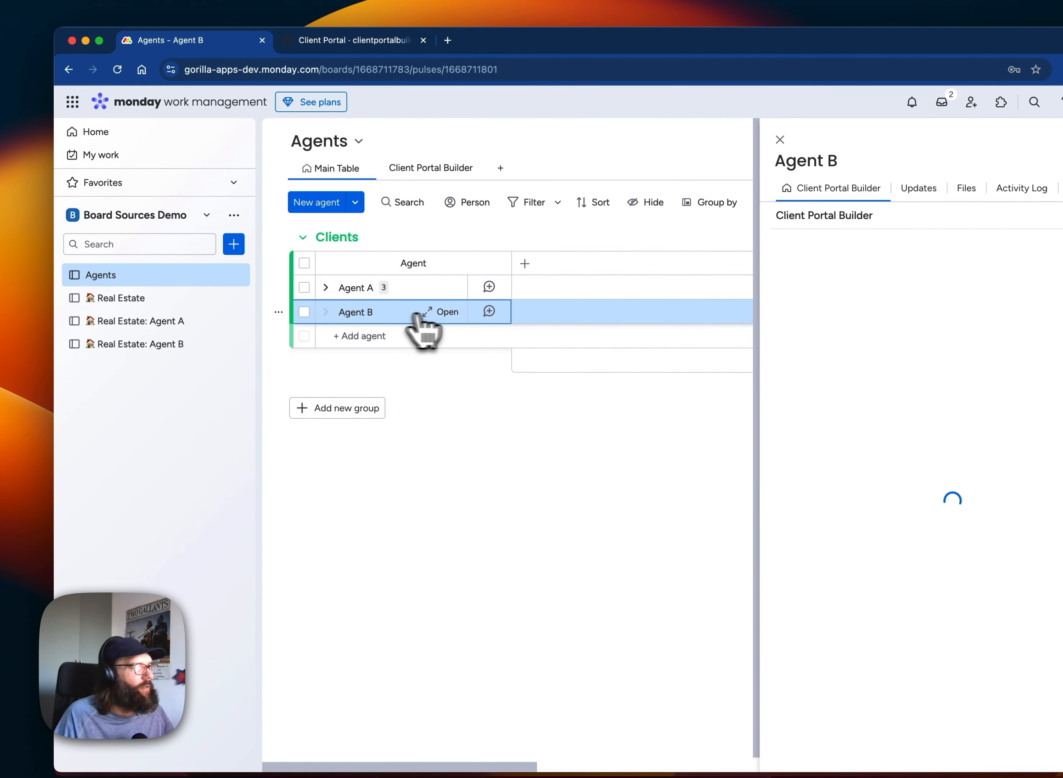
{"action": "left_click", "coordinate": [448, 314]}
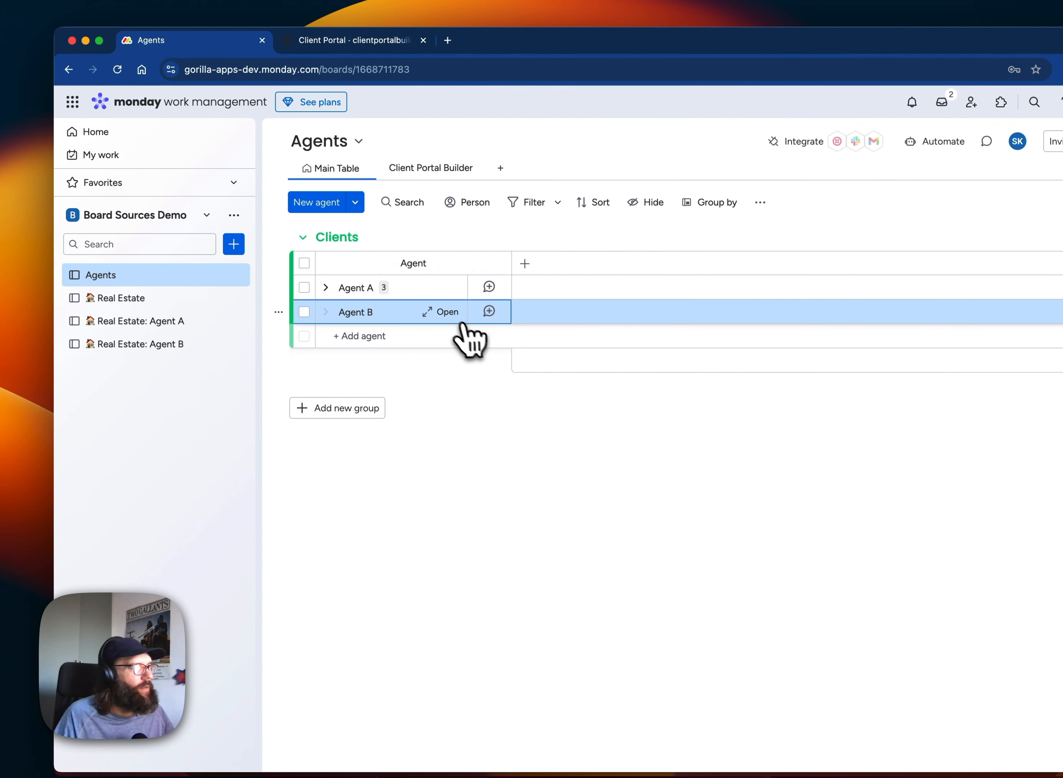
{"action": "left_click", "coordinate": [445, 312]}
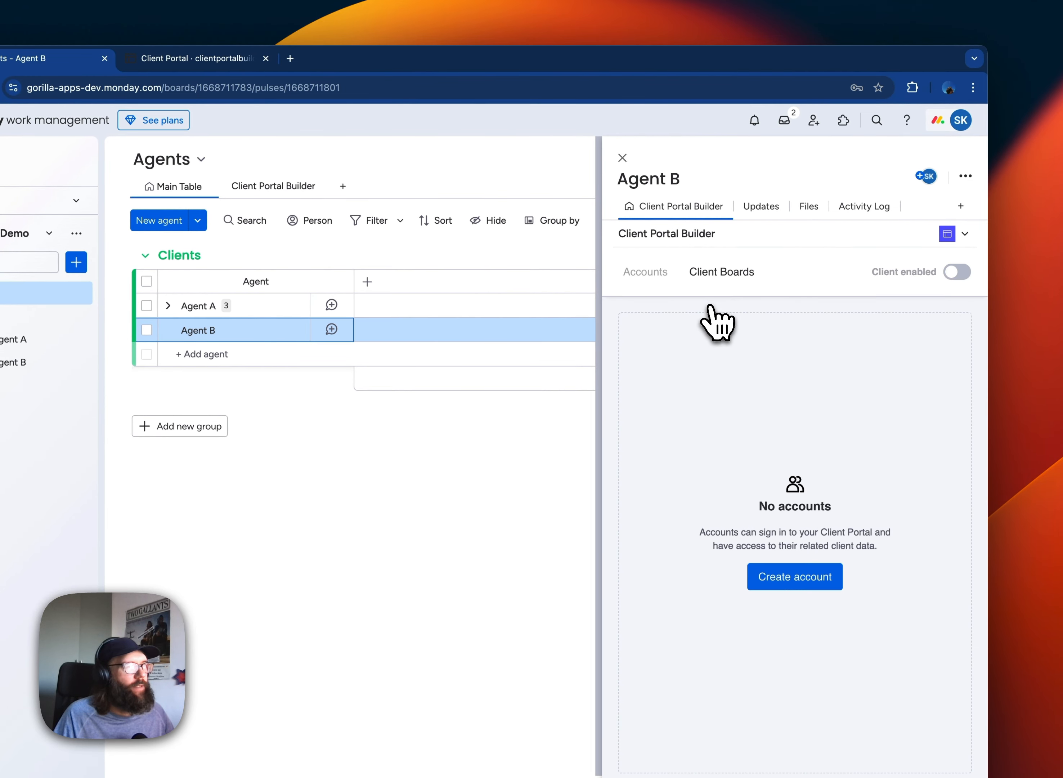
{"action": "left_click", "coordinate": [721, 273]}
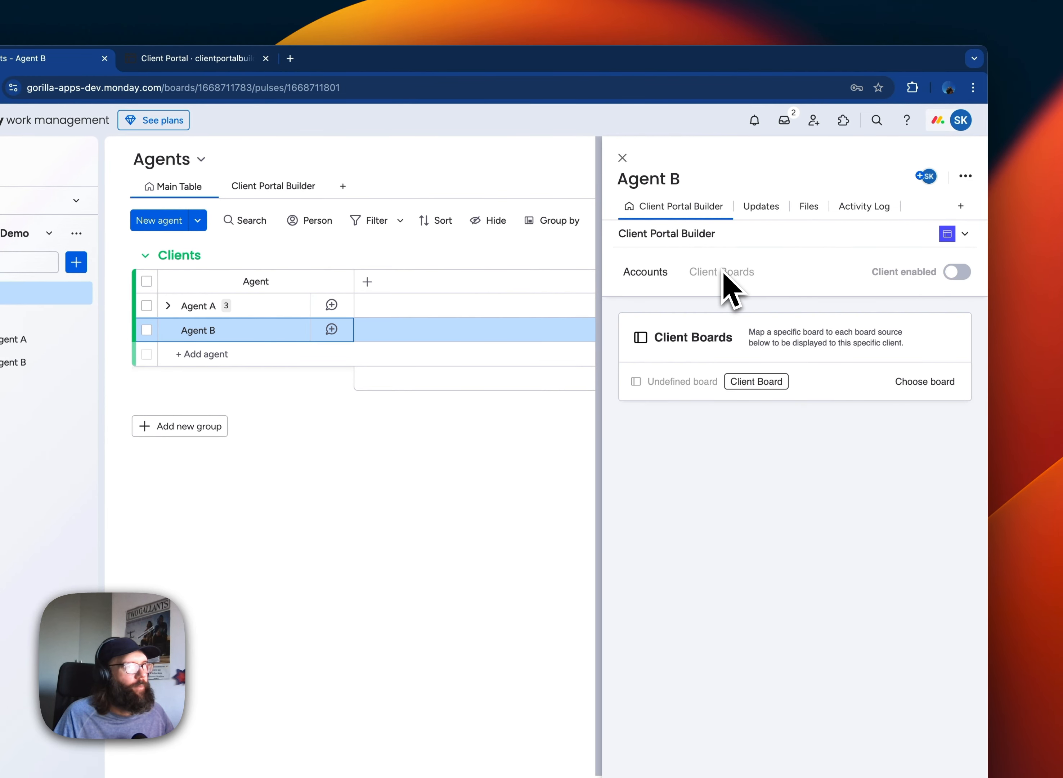
{"action": "left_click", "coordinate": [914, 383]}
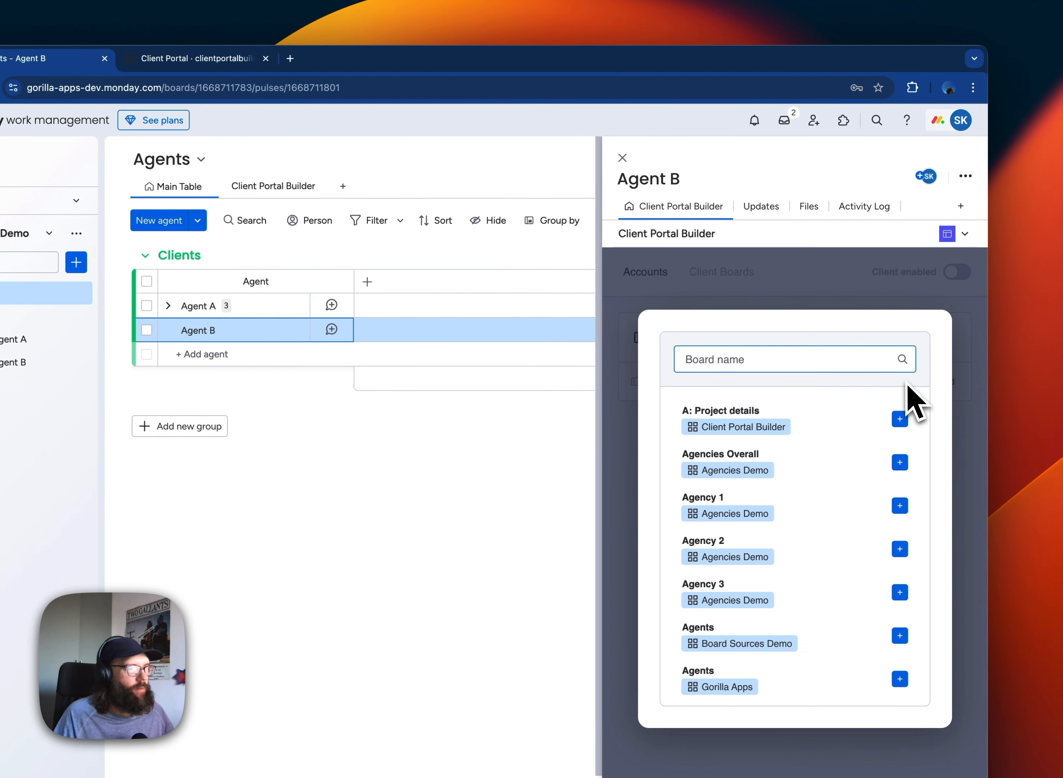
{"action": "type", "text": "agent b"}
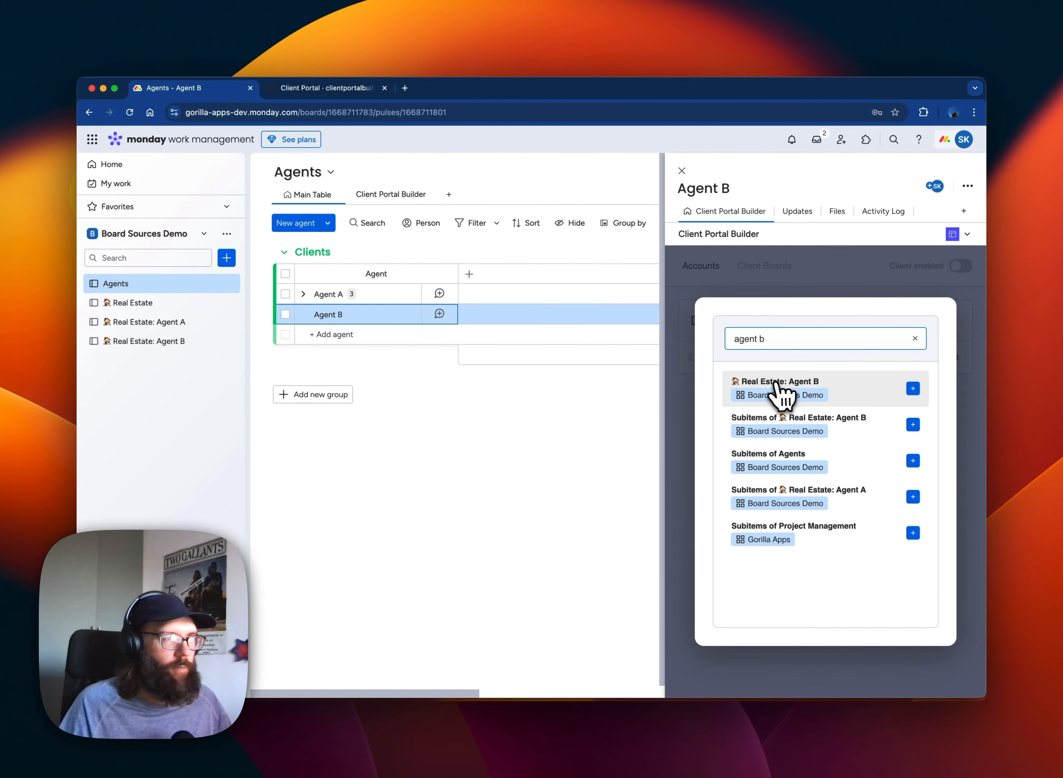
{"action": "left_click", "coordinate": [913, 388]}
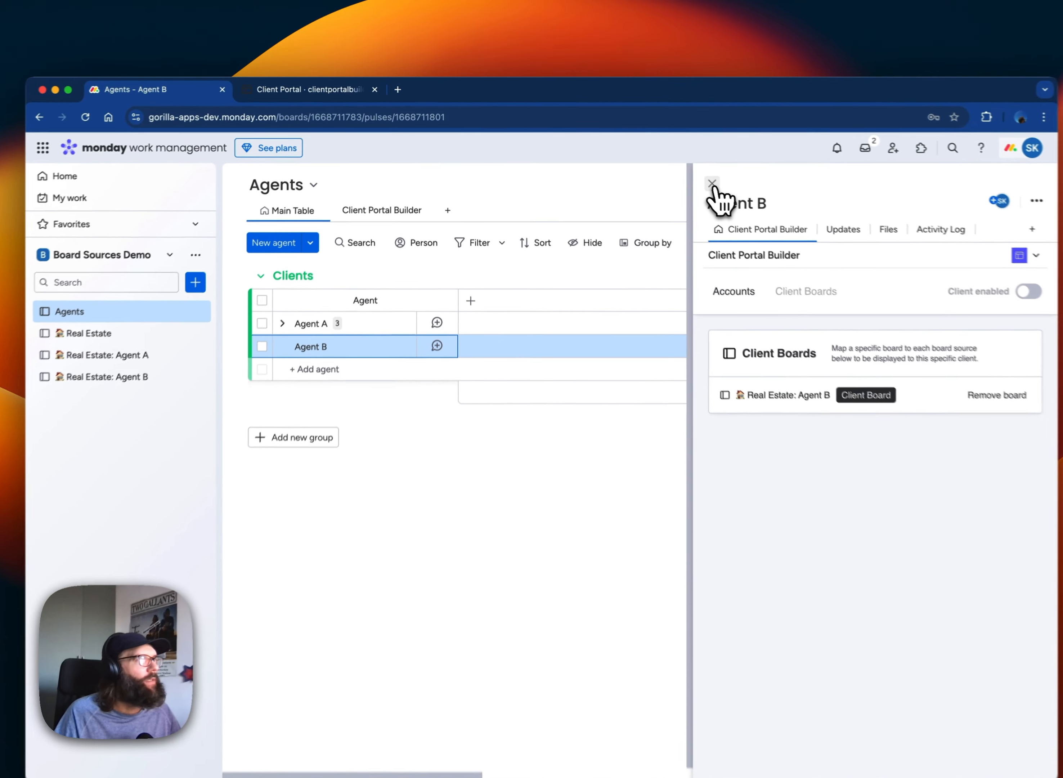
{"action": "left_click", "coordinate": [683, 171]}
Reload the live Client Portal and review the property cards displayed for Agent A.
{"action": "left_click", "coordinate": [269, 90]}
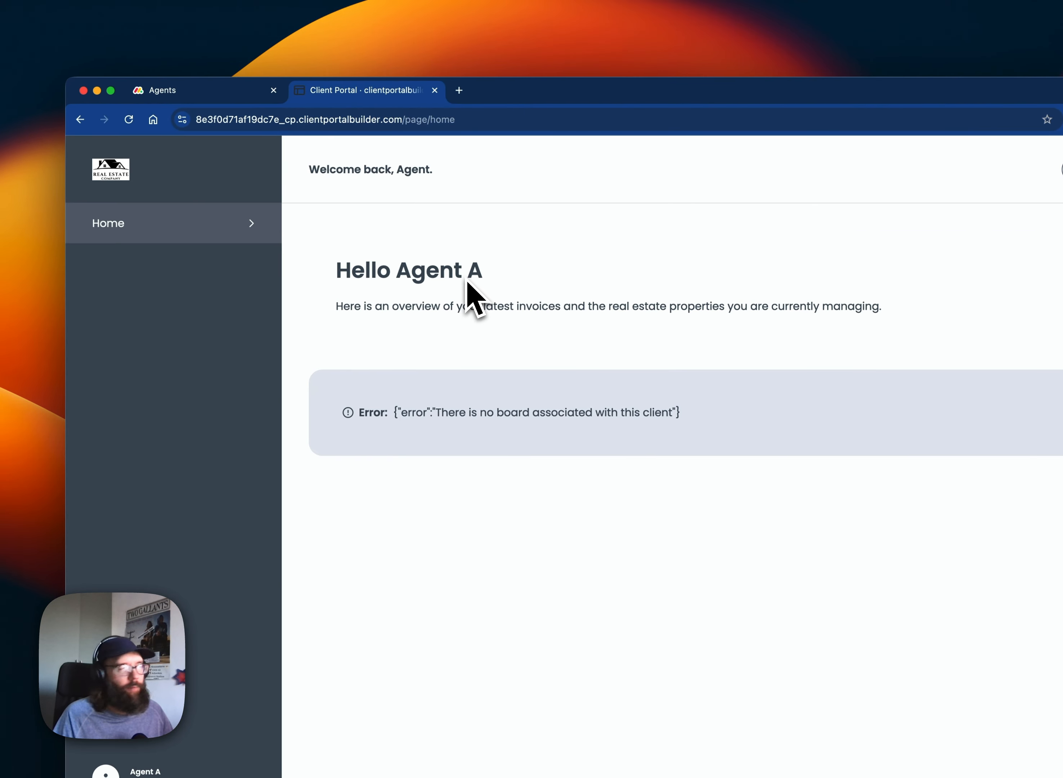
{"action": "key", "text": "super+r"}
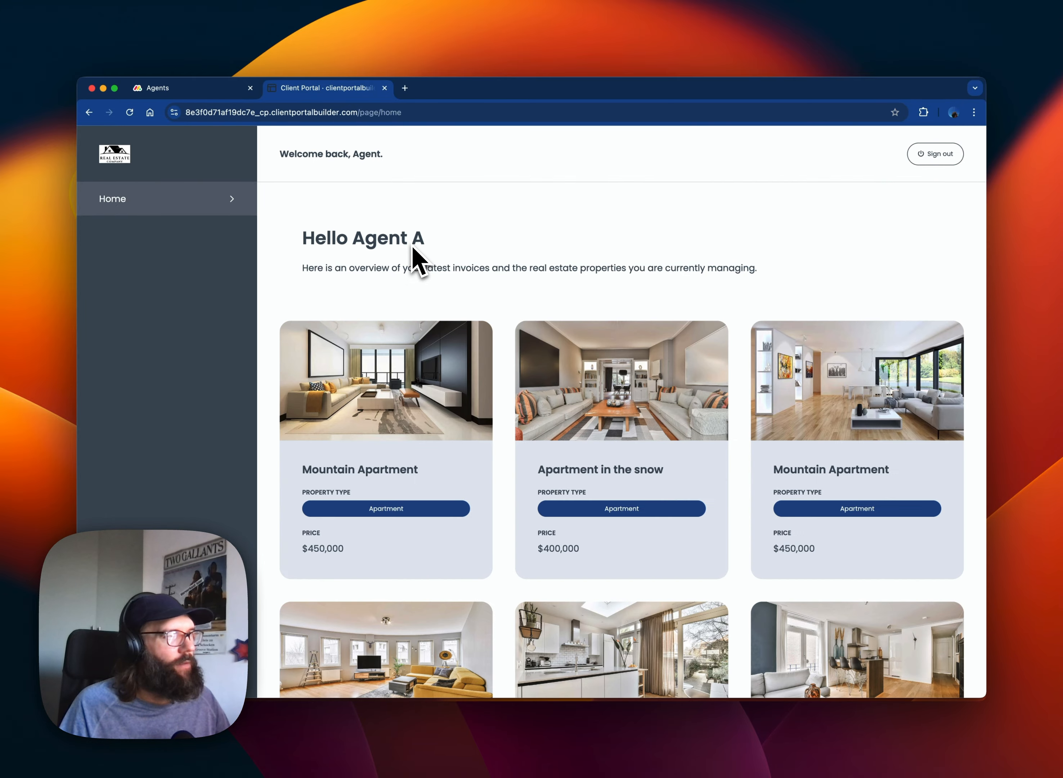
{"action": "scroll", "coordinate": [539, 366], "scroll_direction": "down", "scroll_amount": 10}
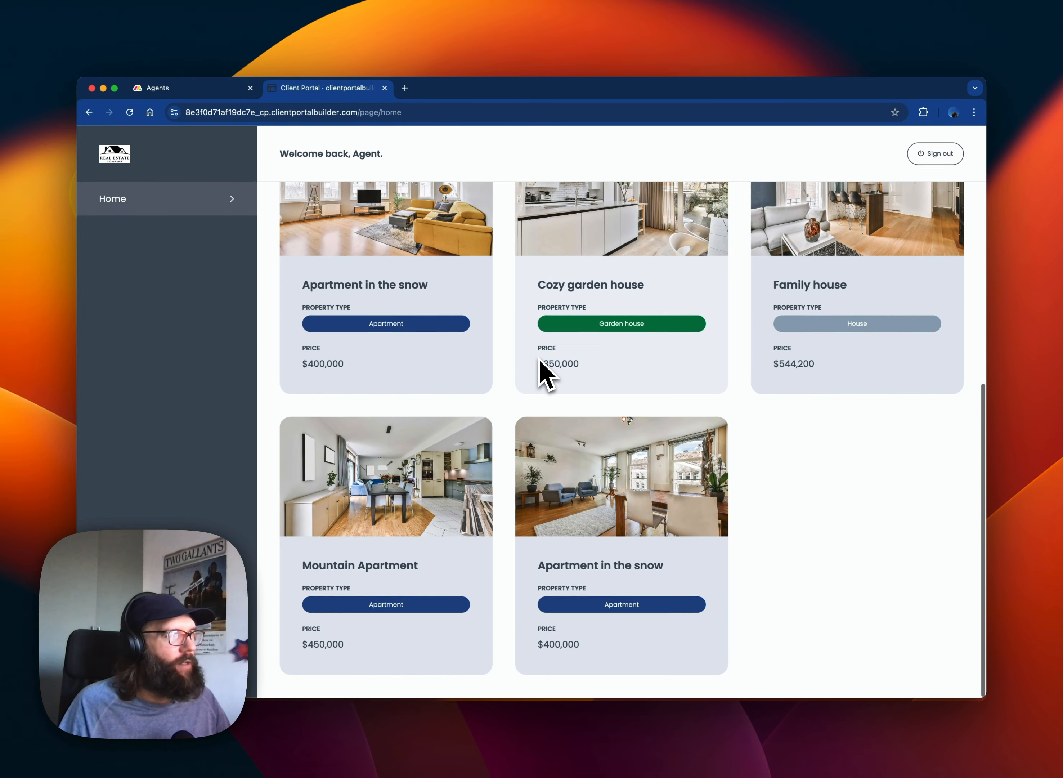
{"action": "scroll", "coordinate": [541, 369], "scroll_direction": "up", "scroll_amount": 10}
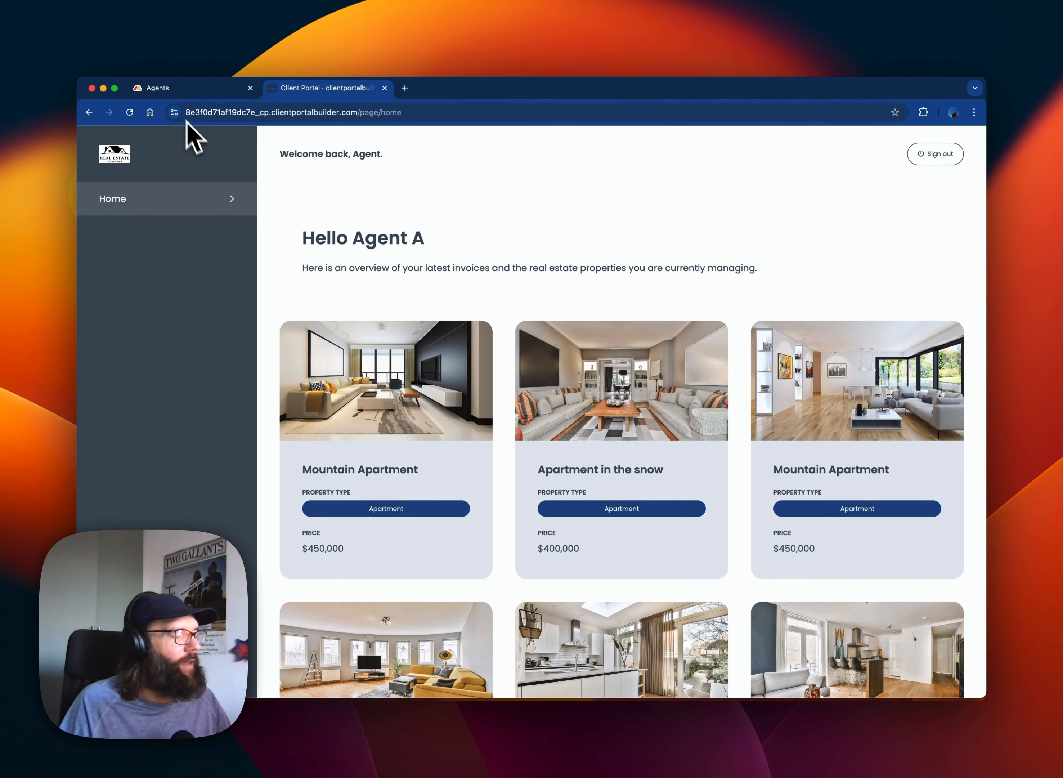
Return to the Agents board to inspect Agent A's subitems, and examine the listing columns on the Real Estate board.
{"action": "left_click", "coordinate": [191, 89]}
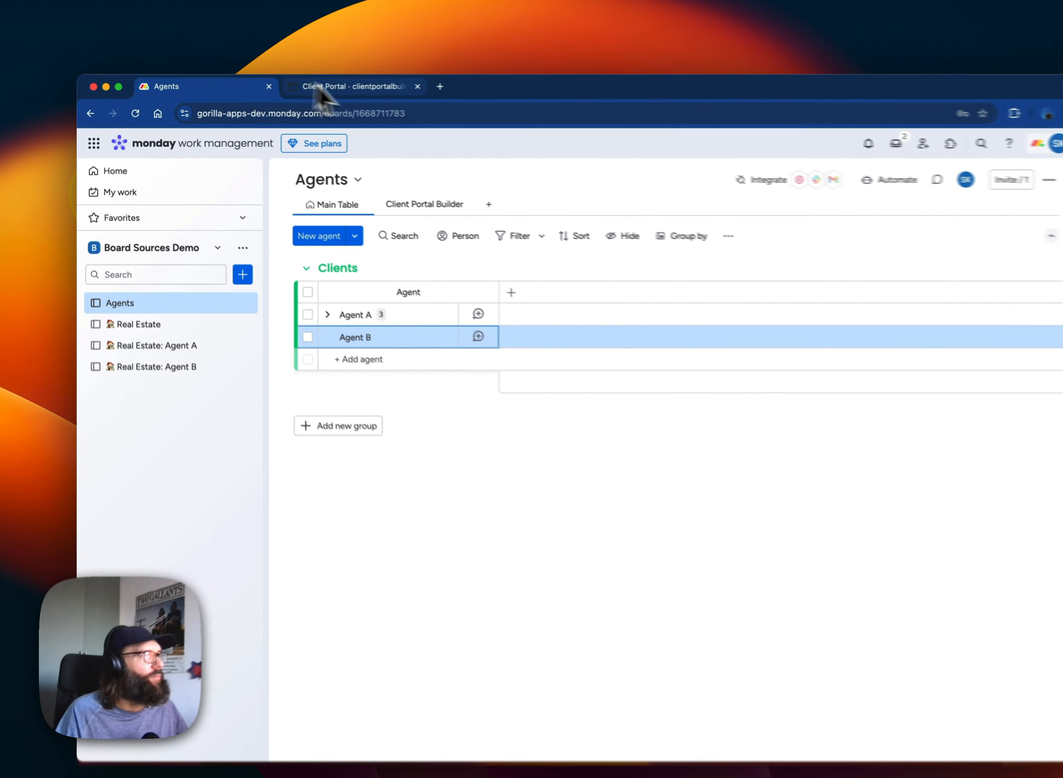
{"action": "left_click", "coordinate": [326, 87]}
{"action": "left_click", "coordinate": [250, 92]}
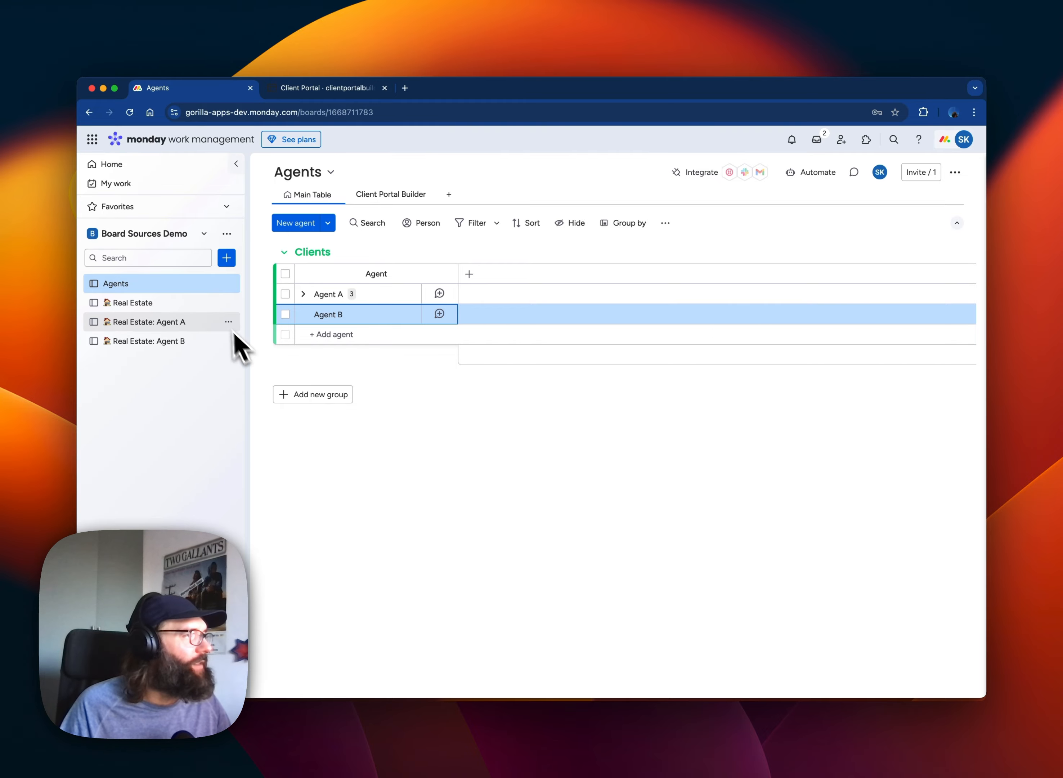
{"action": "left_click", "coordinate": [303, 293]}
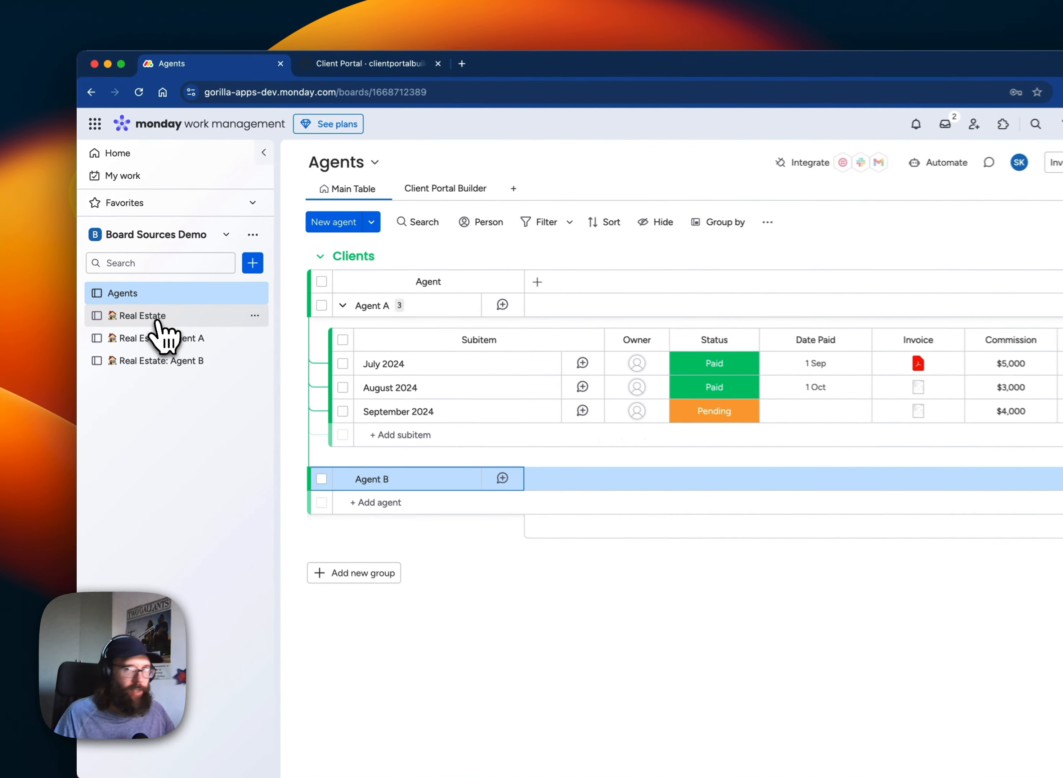
{"action": "left_click", "coordinate": [157, 322]}
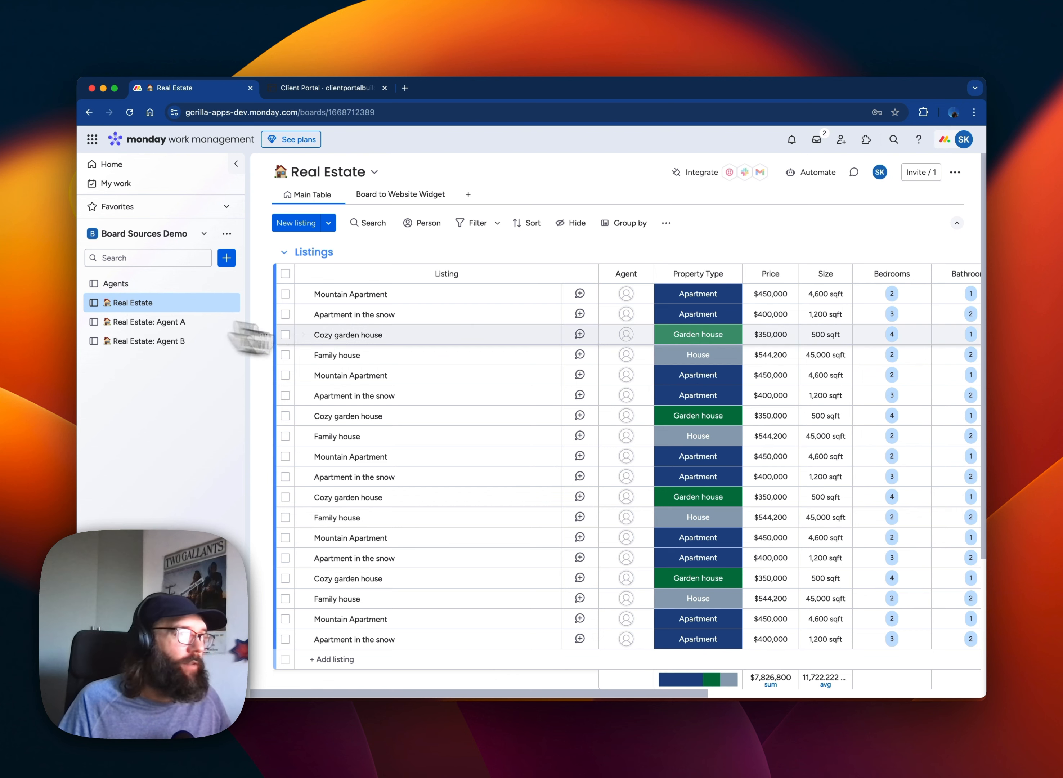
{"action": "scroll", "coordinate": [446, 369], "scroll_direction": "right", "scroll_amount": 5}
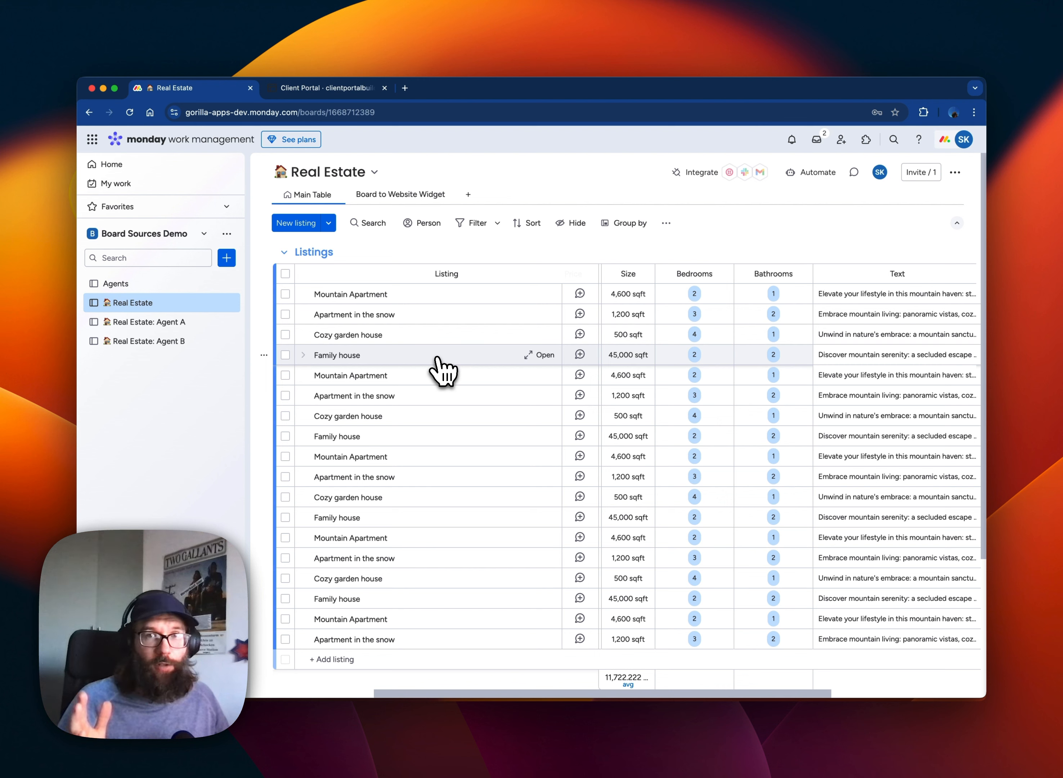